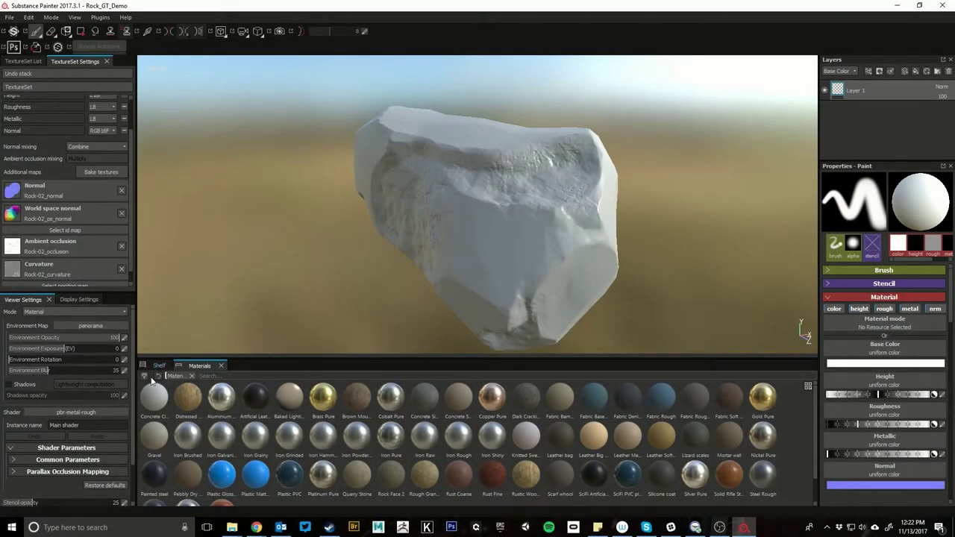
- Filter the material shelf to the ground folder under PBR Materials and start adding files to a resource import
{"action": "left_click", "coordinate": [144, 376]}
{"action": "left_click", "coordinate": [170, 500]}
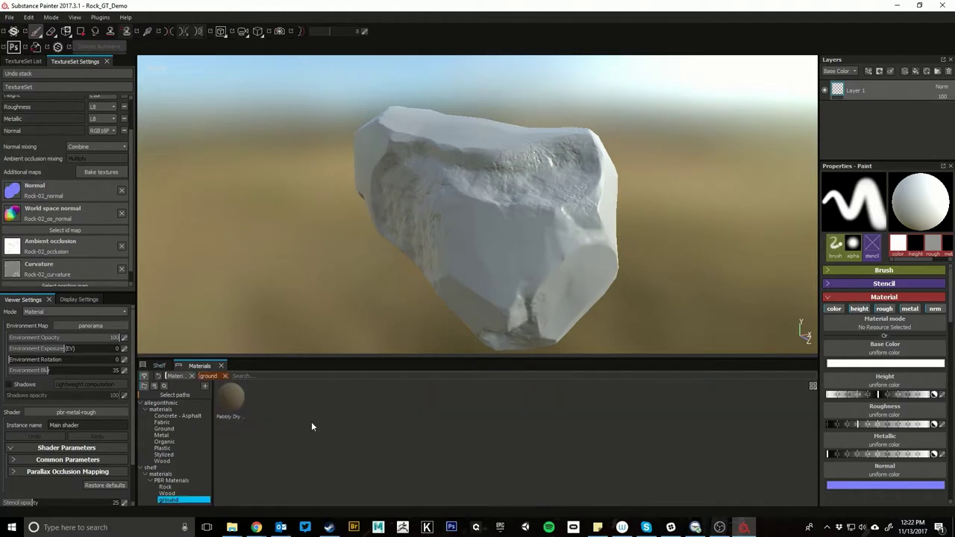
{"action": "left_click", "coordinate": [9, 17]}
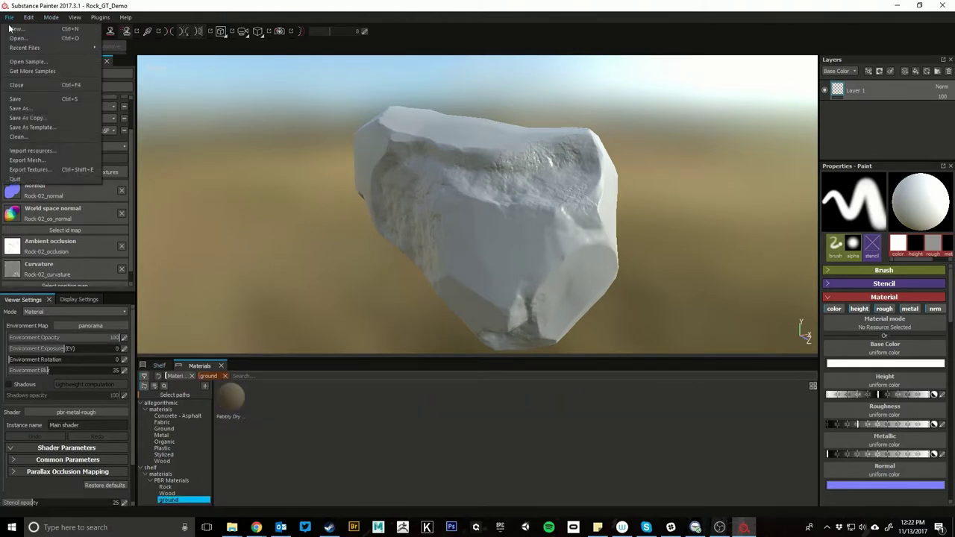
{"action": "left_click", "coordinate": [24, 150]}
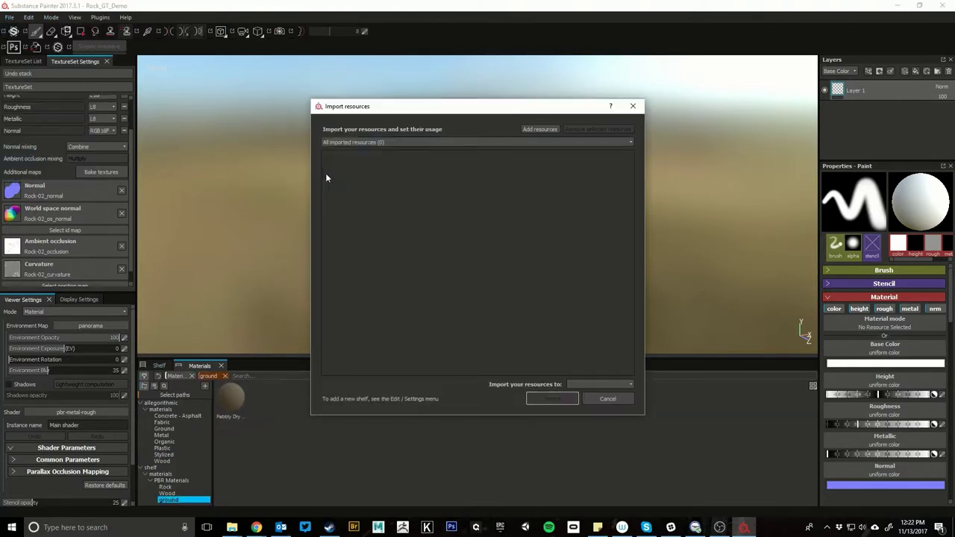
{"action": "left_click", "coordinate": [532, 131]}
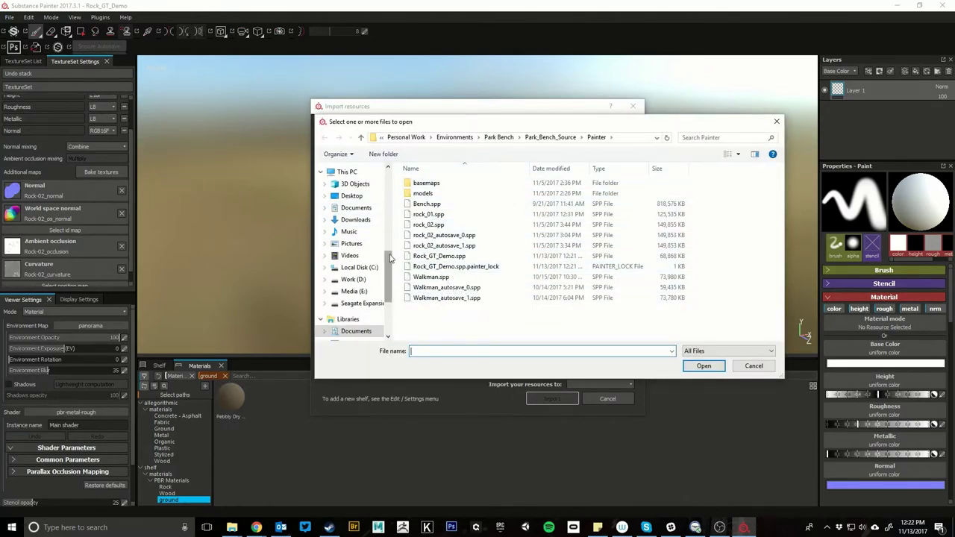
- Add Dirt_RoughDustyGround from Documents/Substance Library/GameTextures/Dirt to the import list
{"action": "left_click", "coordinate": [468, 141]}
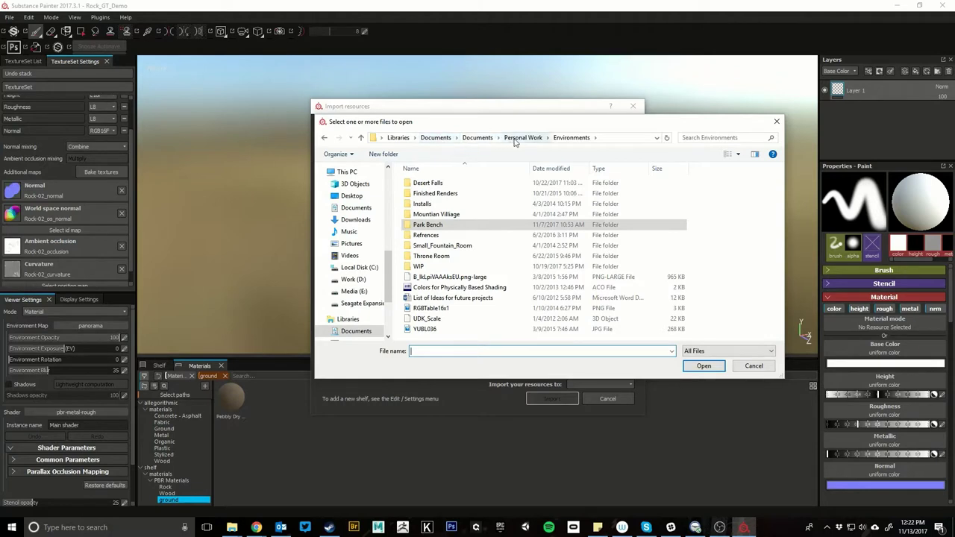
{"action": "left_click", "coordinate": [478, 139]}
{"action": "double_click", "coordinate": [440, 298]}
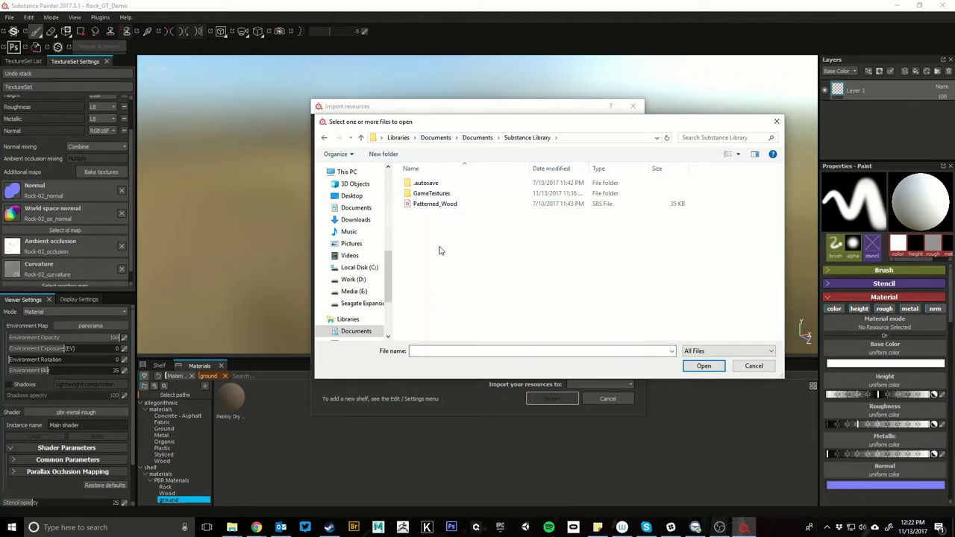
{"action": "double_click", "coordinate": [441, 196]}
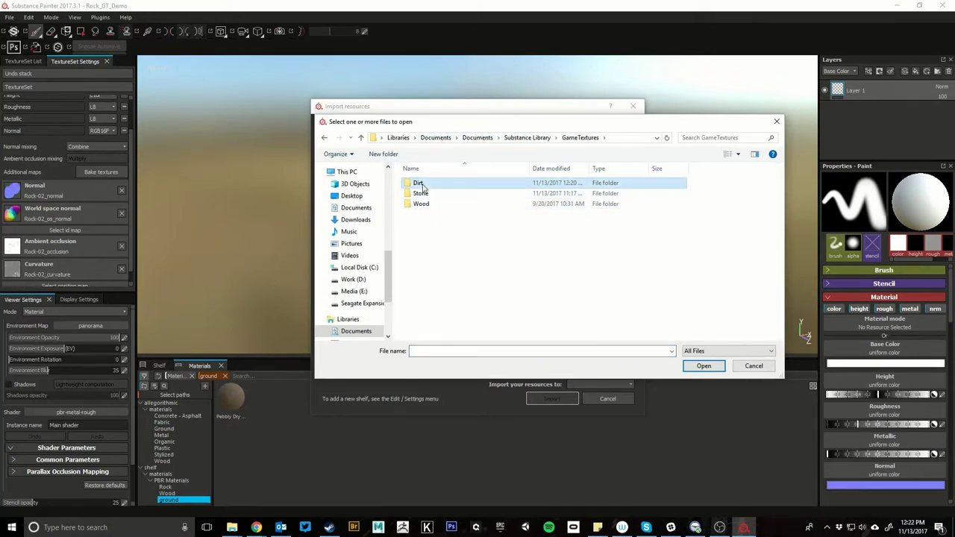
{"action": "double_click", "coordinate": [438, 183]}
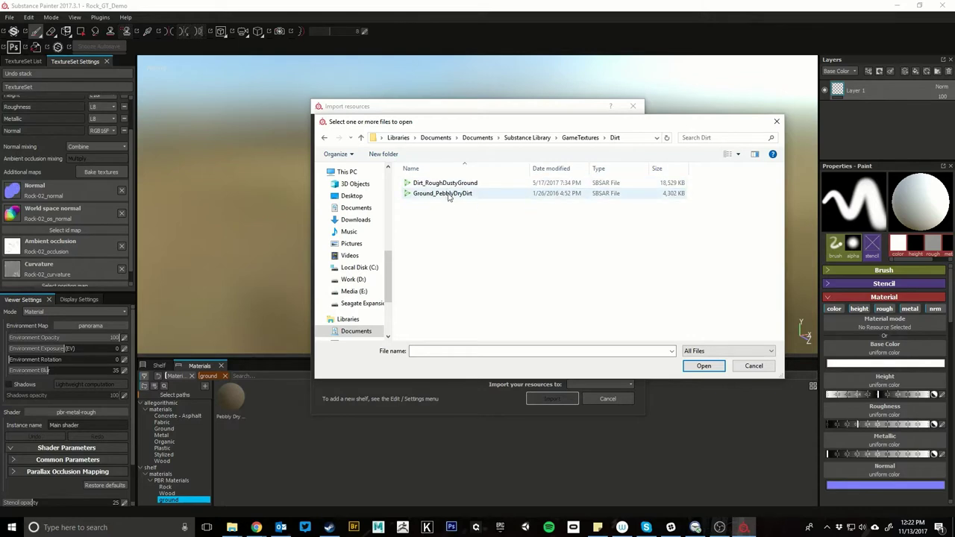
{"action": "left_click", "coordinate": [446, 184]}
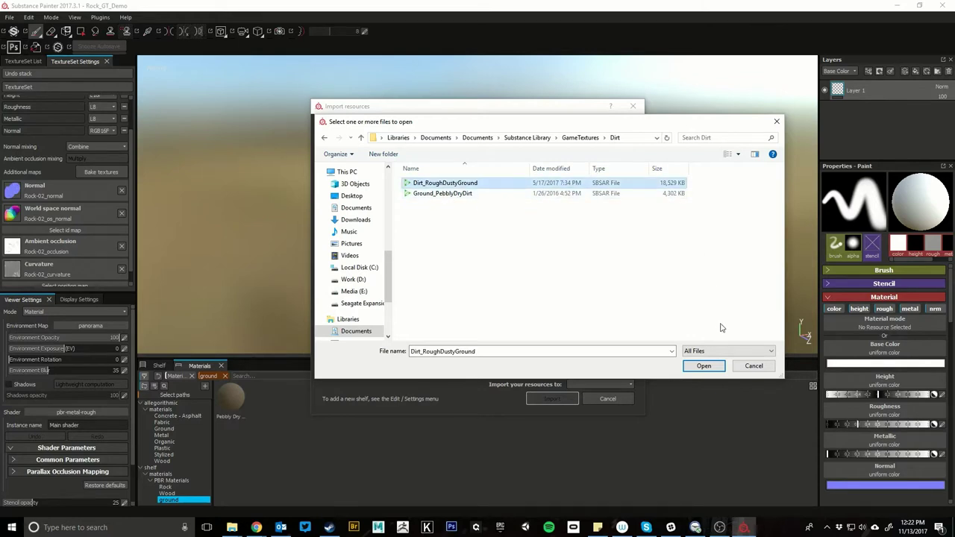
{"action": "left_click", "coordinate": [709, 368]}
- Import Dirt_RoughDustyGround.sbsar into shelf 'shelf' with the prefix Dirt and the usage basematerial
{"action": "left_click", "coordinate": [537, 157]}
{"action": "type", "text": "Dirt"}
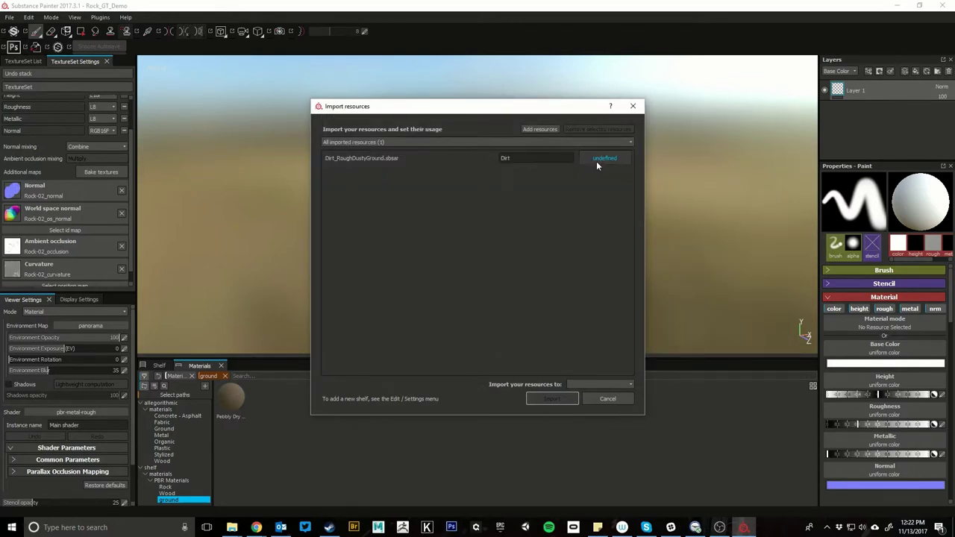
{"action": "left_click", "coordinate": [598, 158]}
{"action": "left_click", "coordinate": [620, 174]}
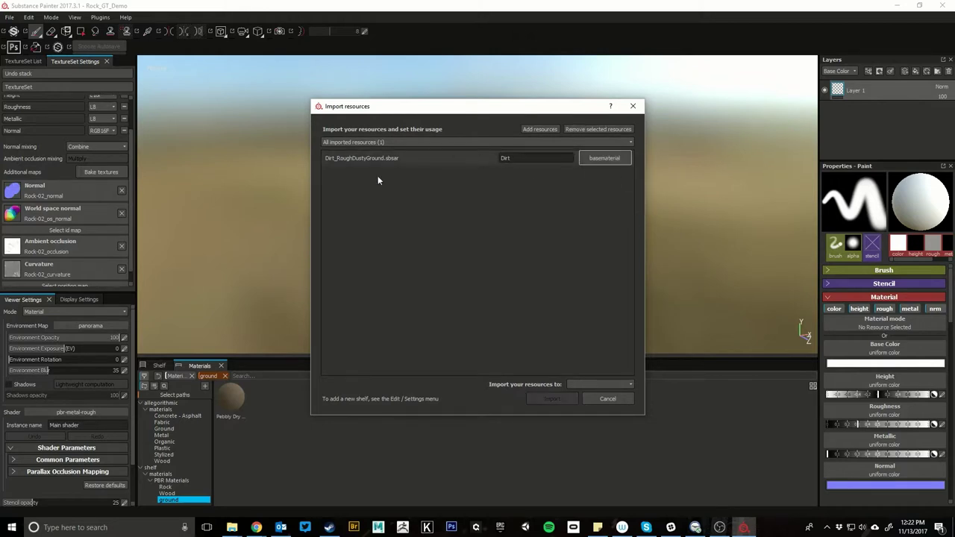
{"action": "left_click", "coordinate": [597, 385]}
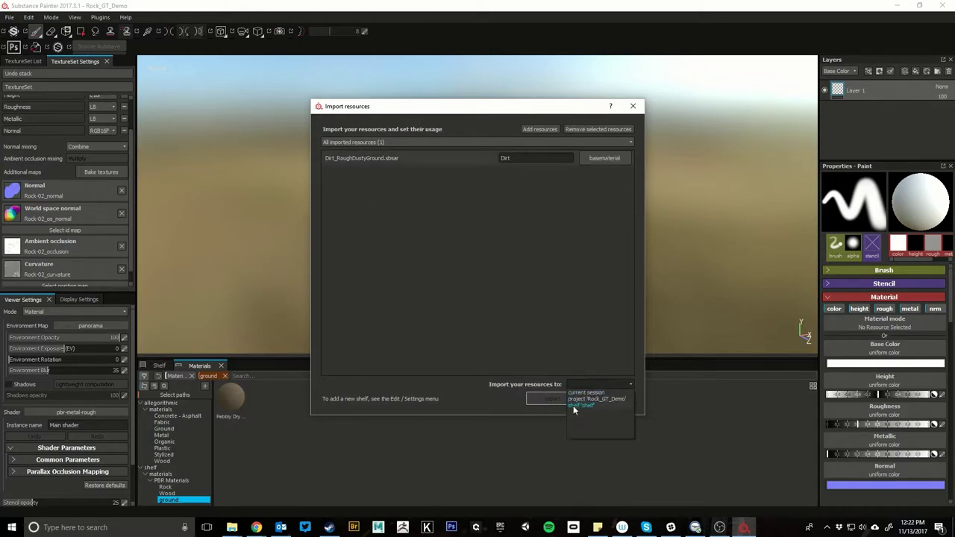
{"action": "left_click", "coordinate": [574, 405]}
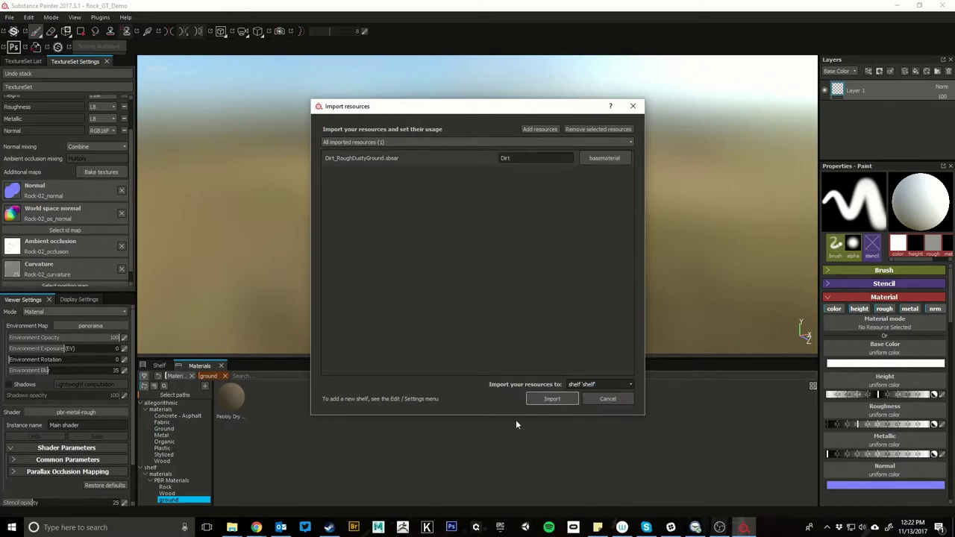
{"action": "left_click", "coordinate": [548, 400]}
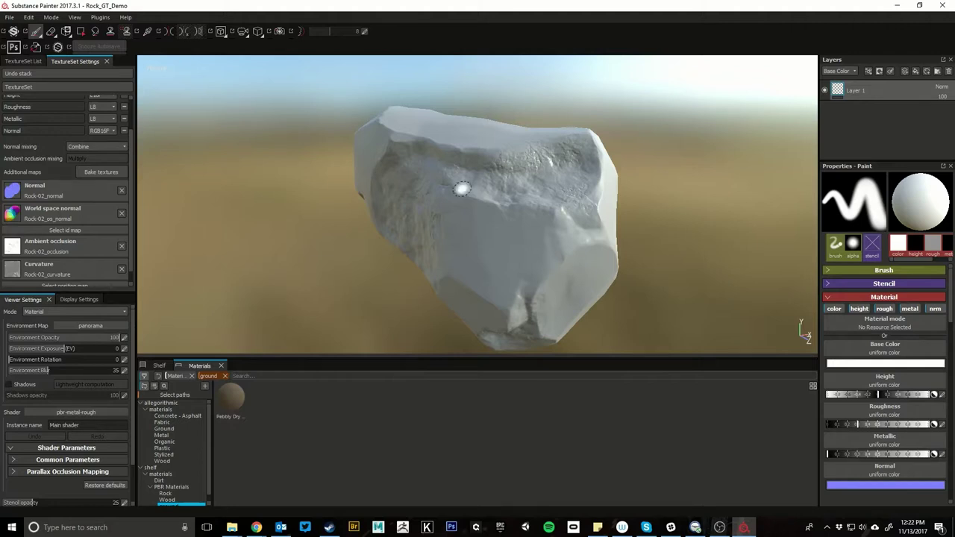
- View the newly imported material in the shelf's Dirt folder
{"action": "scroll", "coordinate": [154, 497], "scroll_direction": "down", "scroll_amount": 1}
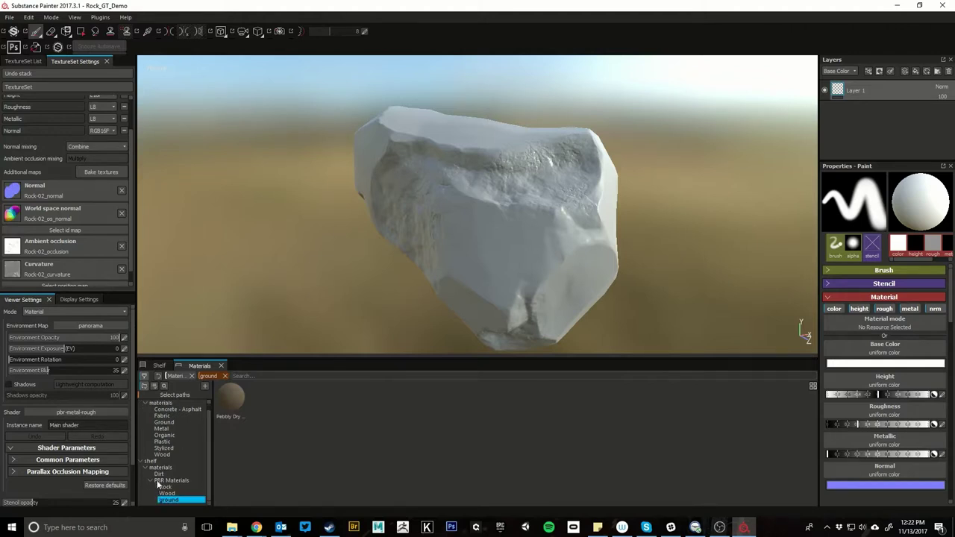
{"action": "left_click", "coordinate": [159, 475]}
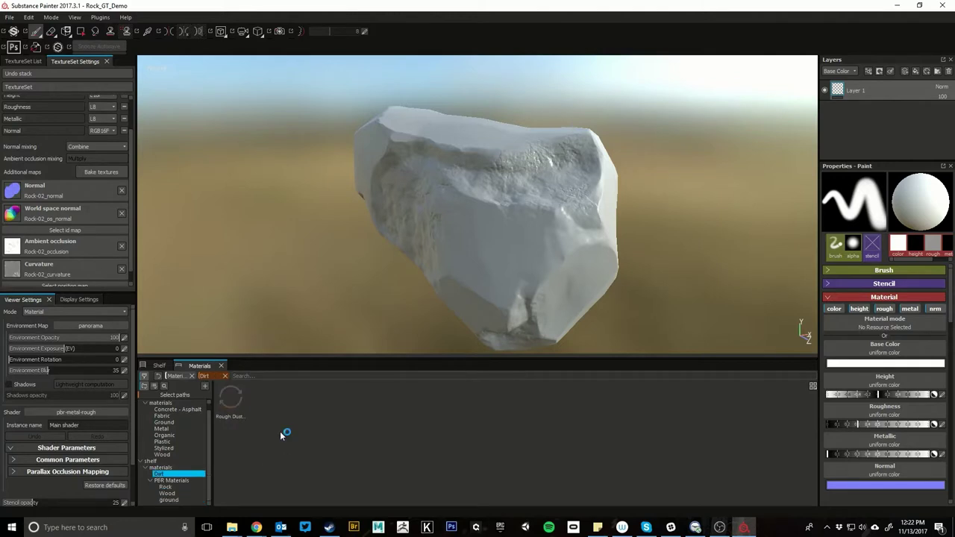
{"action": "left_click", "coordinate": [160, 467]}
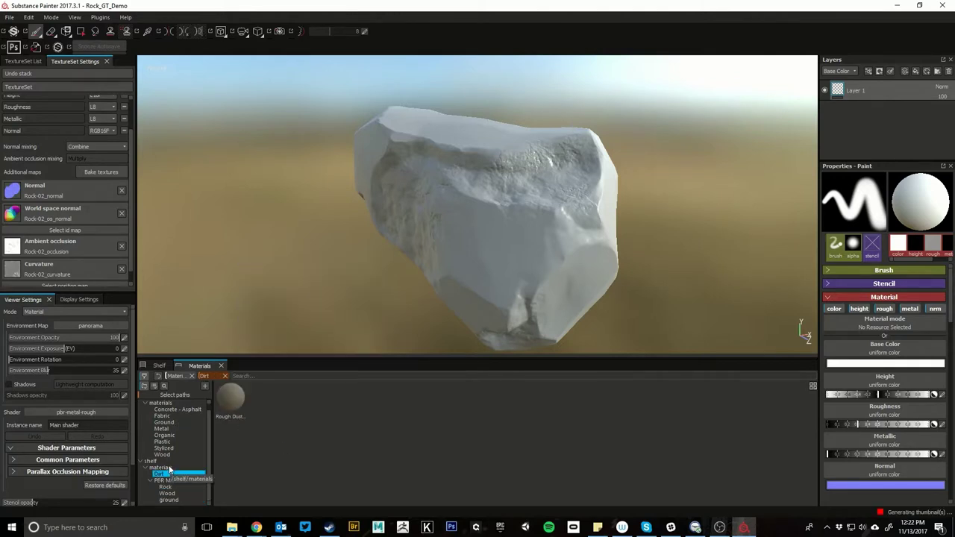
- Add the Rock Face 2 material from the shelf's Rock folder as a fill layer beneath Layer 1
{"action": "left_click", "coordinate": [165, 487]}
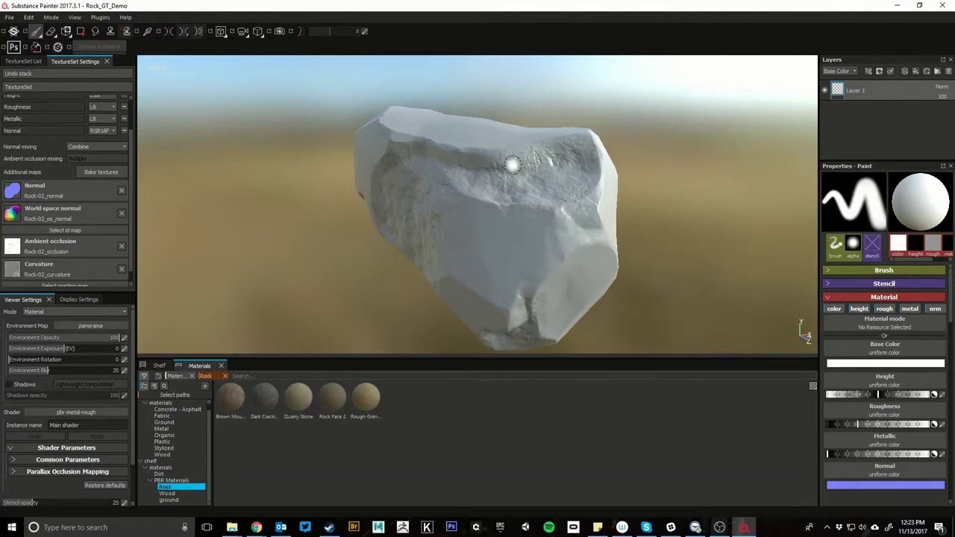
{"action": "mouse_move", "coordinate": [513, 163]}
{"action": "left_mouse_down", "text": "alt"}
{"action": "mouse_move", "coordinate": [527, 187]}
{"action": "mouse_move", "coordinate": [518, 181]}
{"action": "left_mouse_up", "text": "alt"}
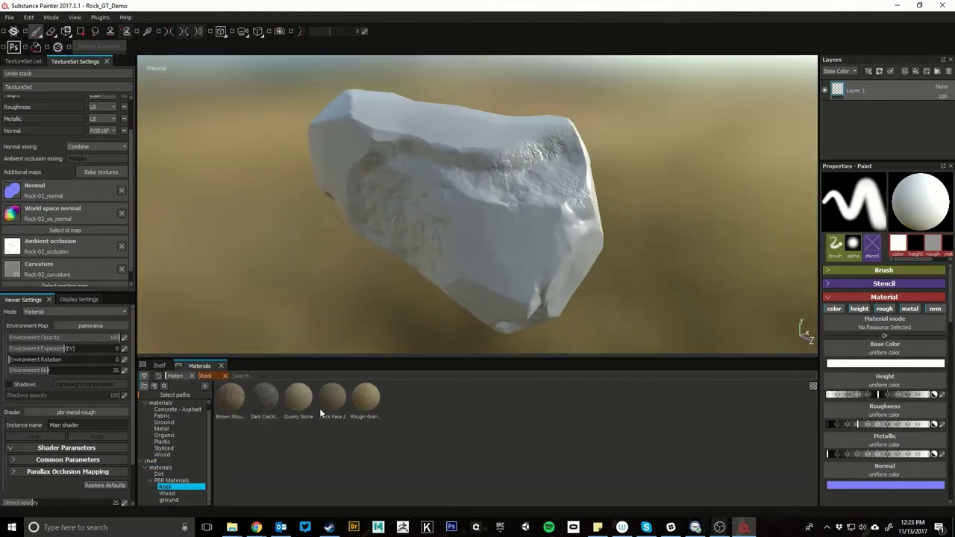
{"action": "left_click_drag", "start_coordinate": [332, 401], "coordinate": [854, 109]}
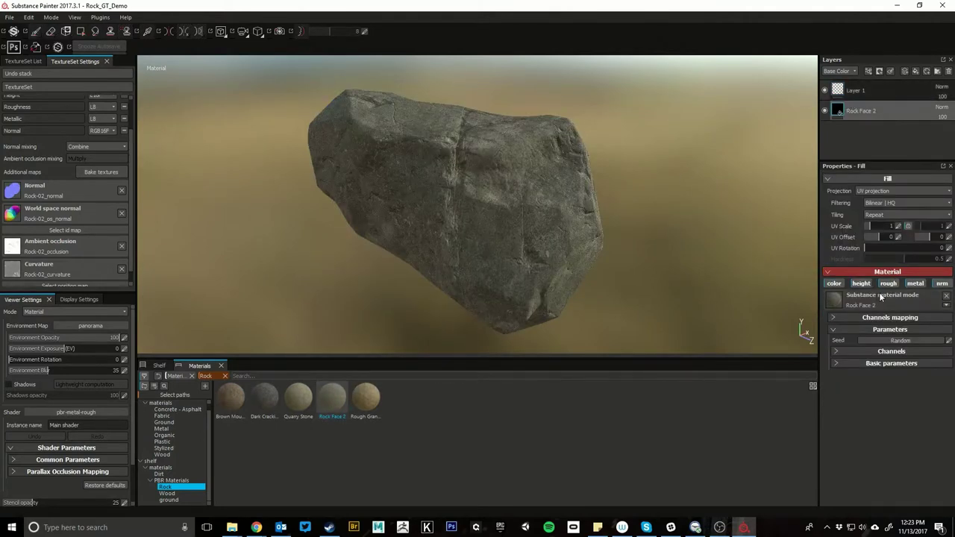
- Set Rock Face 2's saturation to 0.52, luminosity to 0.55, contrast to 0.14 and normal format to OpenGL
{"action": "left_click", "coordinate": [837, 363]}
{"action": "left_click", "coordinate": [838, 375]}
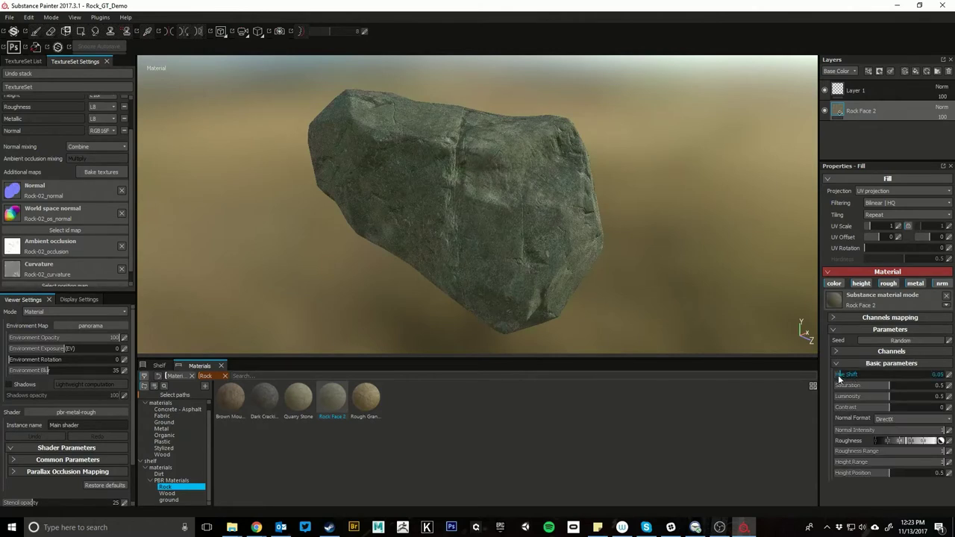
{"action": "left_click_drag", "start_coordinate": [892, 389], "coordinate": [900, 410]}
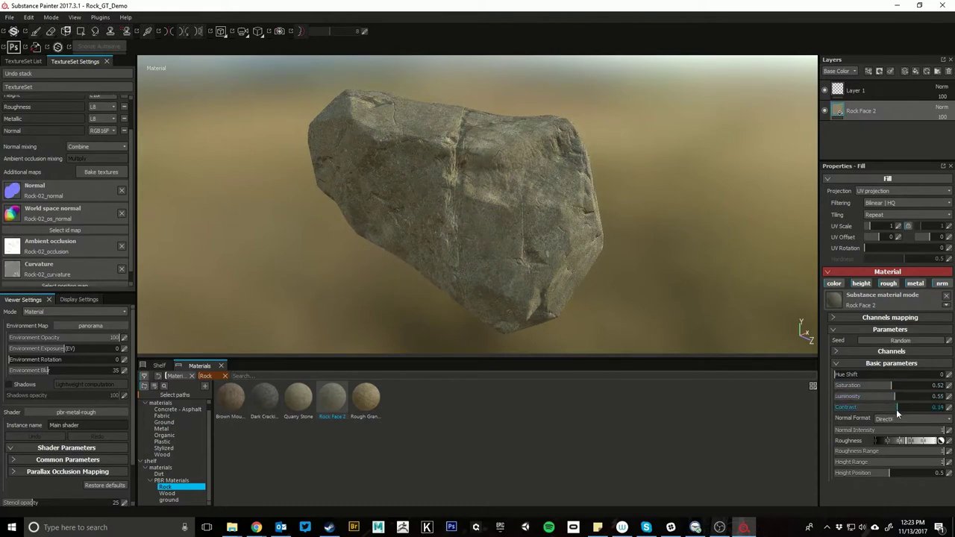
{"action": "left_click", "coordinate": [905, 420]}
{"action": "left_click", "coordinate": [893, 440]}
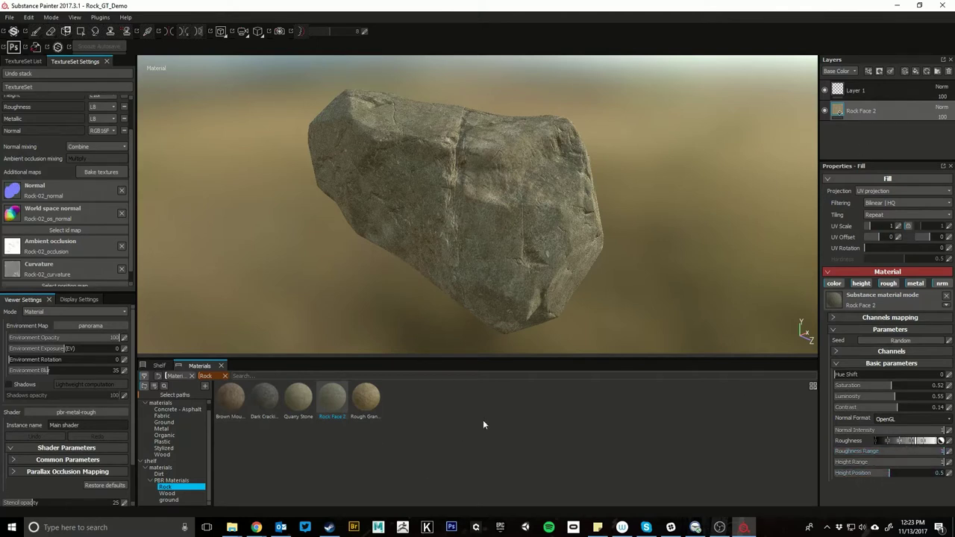
{"action": "left_click", "coordinate": [836, 351]}
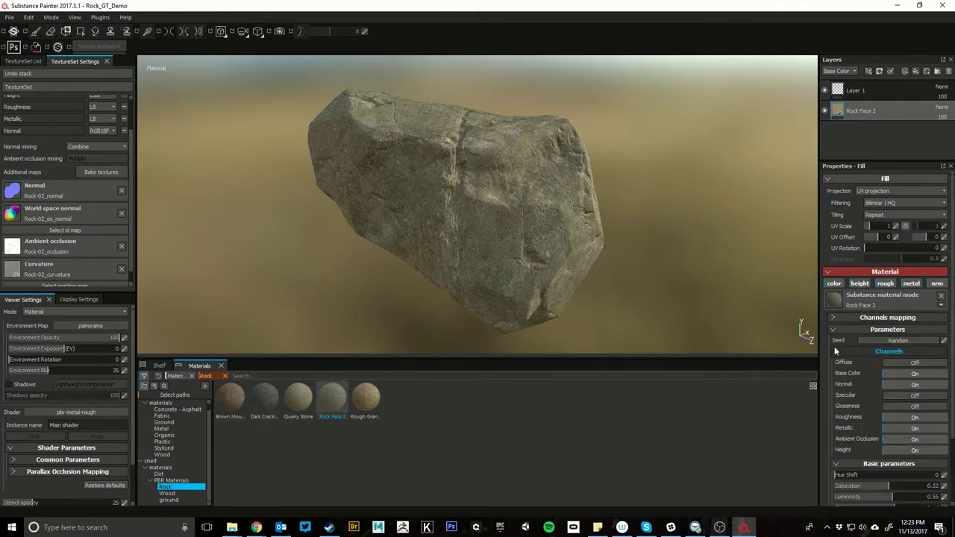
{"action": "left_click", "coordinate": [835, 349]}
{"action": "left_click", "coordinate": [834, 330]}
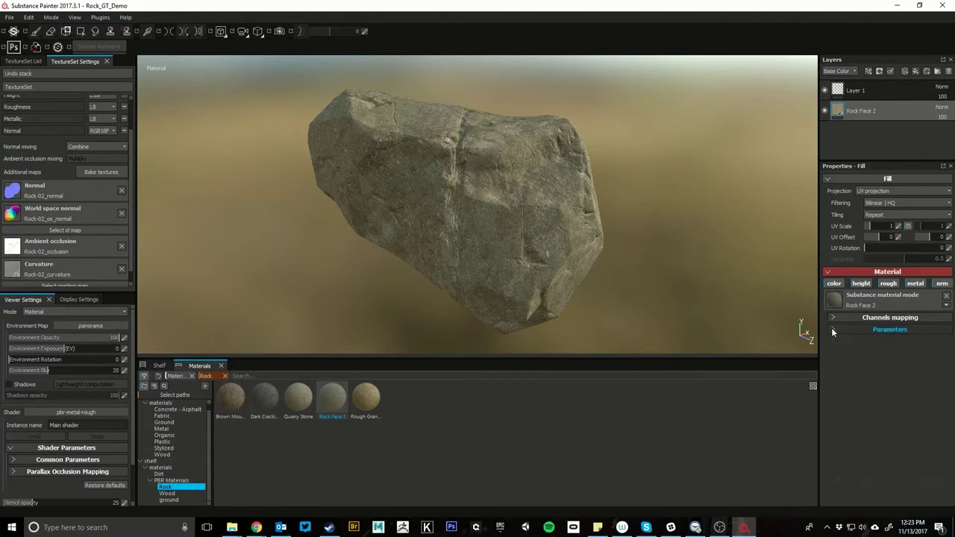
{"action": "left_click", "coordinate": [834, 330]}
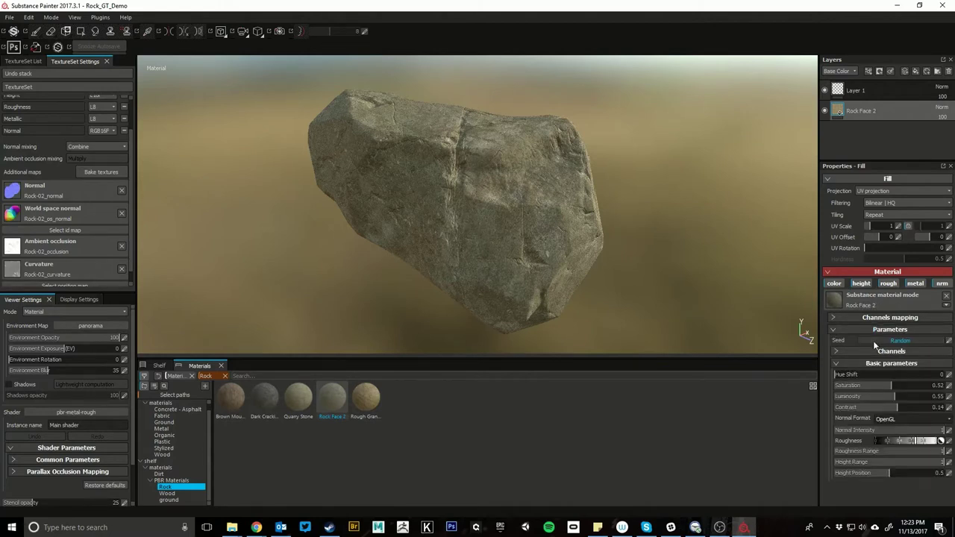
{"action": "left_click", "coordinate": [834, 330]}
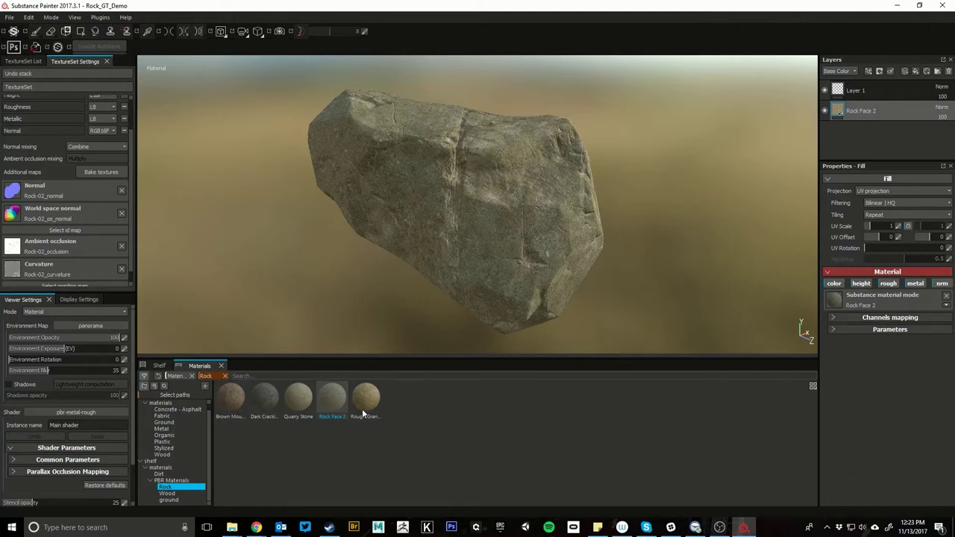
- Add Rough Granite as a fill layer between Layer 1 and Rock Face 2, and disable its metal and height channels
{"action": "left_click_drag", "start_coordinate": [362, 409], "coordinate": [876, 92]}
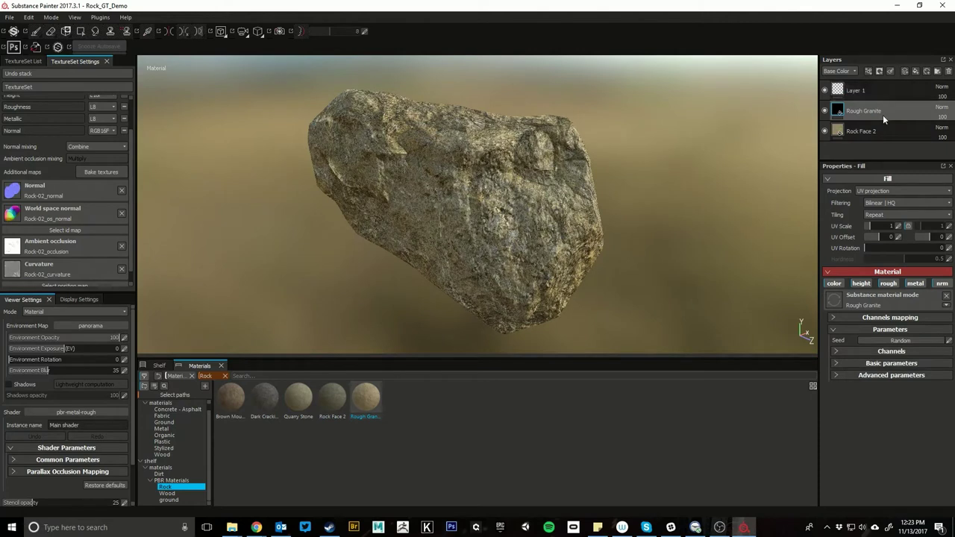
{"action": "left_click", "coordinate": [917, 288]}
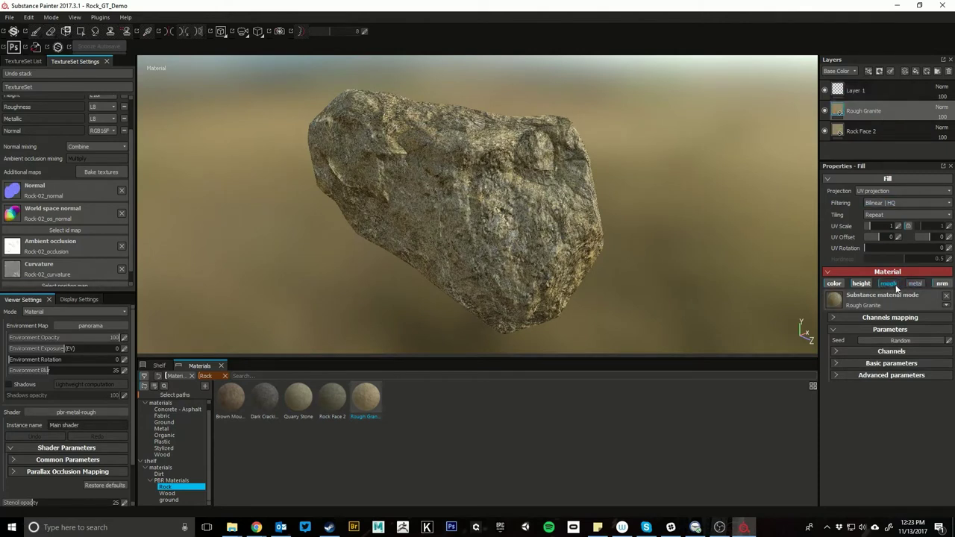
{"action": "left_click", "coordinate": [861, 284]}
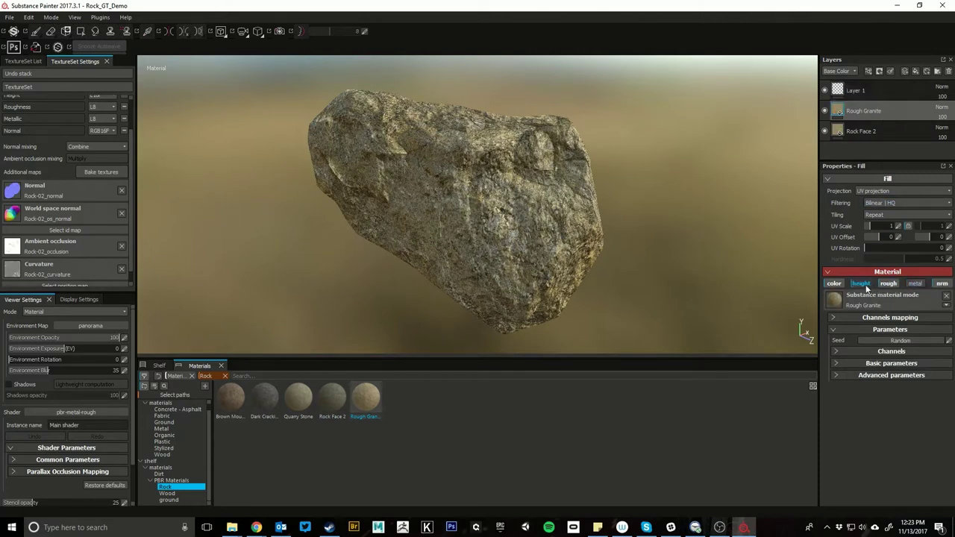
- Change Rough Granite's Rock Color in the advanced parameters to a light, desaturated grey
{"action": "left_click", "coordinate": [834, 363]}
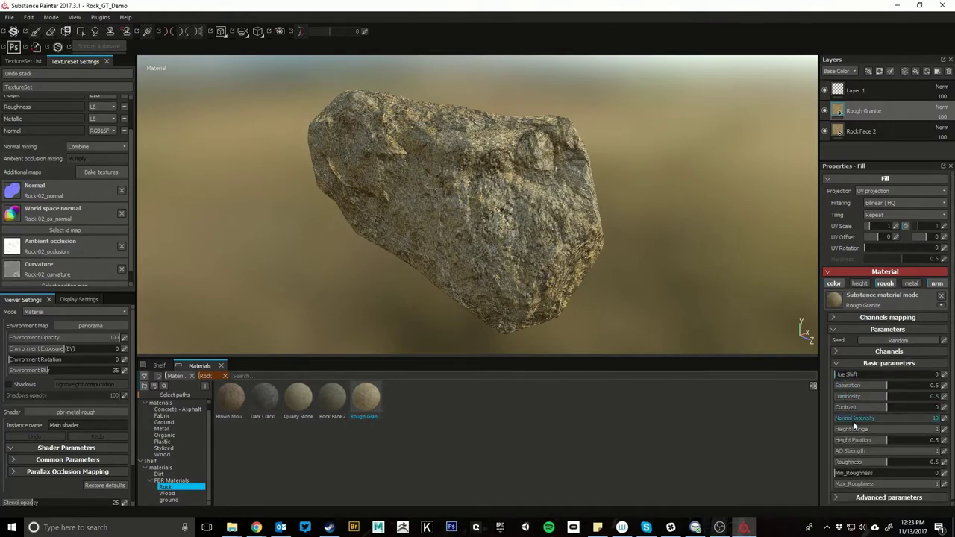
{"action": "left_click", "coordinate": [837, 364]}
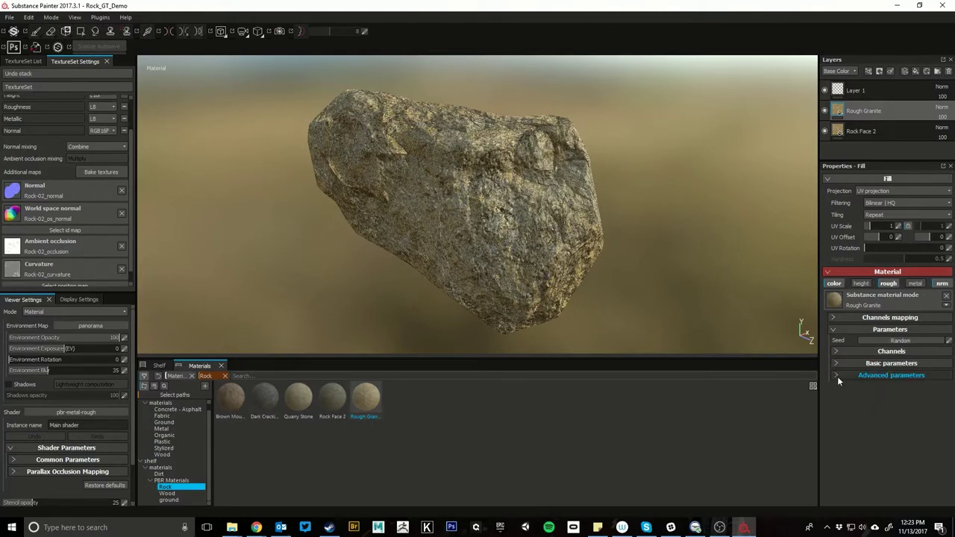
{"action": "left_click", "coordinate": [837, 377]}
{"action": "left_click", "coordinate": [908, 388]}
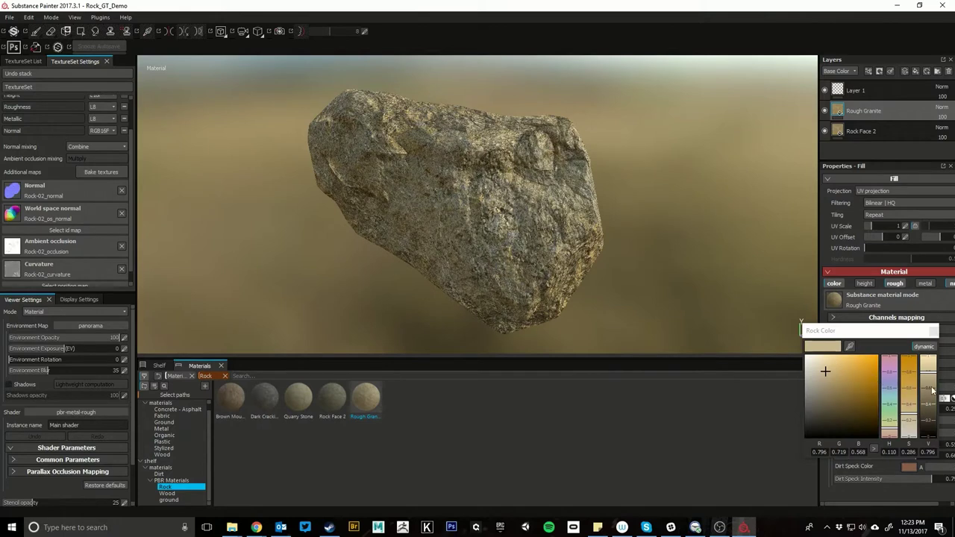
{"action": "left_click_drag", "start_coordinate": [930, 380], "coordinate": [891, 436]}
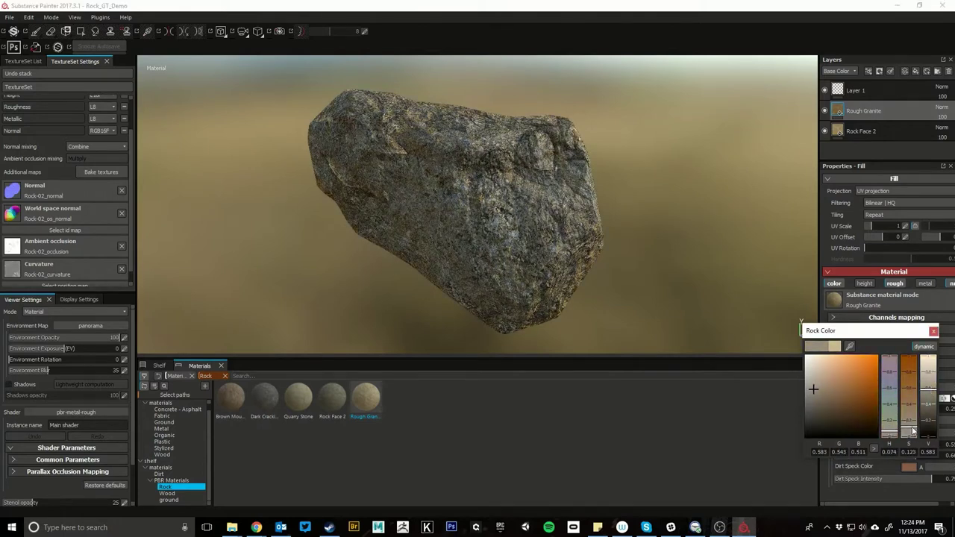
{"action": "left_click_drag", "start_coordinate": [931, 388], "coordinate": [930, 377]}
{"action": "left_click", "coordinate": [934, 331]}
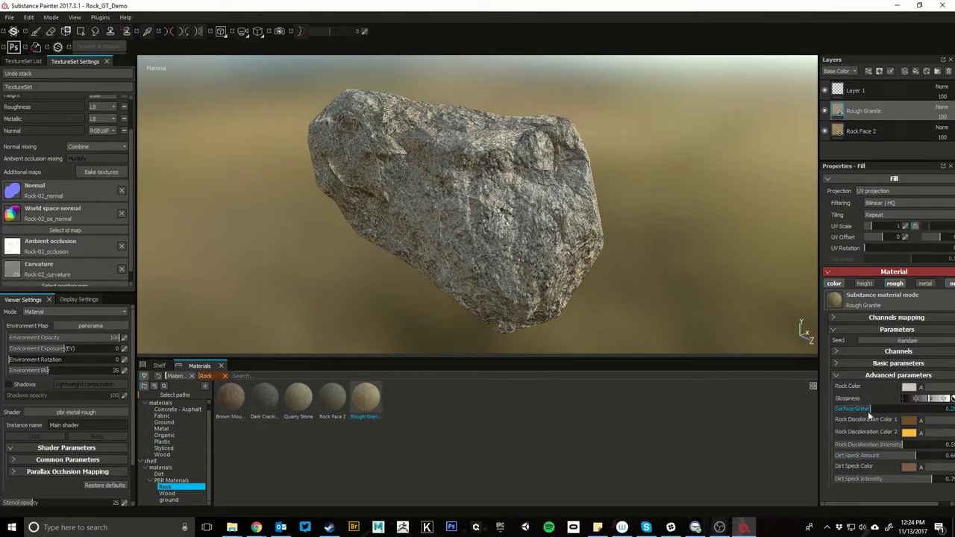
- Set Rough Granite's Surface Grime to 0.33, Rock Discoloration Intensity to 0.64, Dirt Speck Amount to 0.73 and Dirt Speck Intensity to 0.77
{"action": "left_click_drag", "start_coordinate": [868, 409], "coordinate": [875, 409]}
{"action": "left_click_drag", "start_coordinate": [908, 446], "coordinate": [925, 456]}
{"action": "left_click_drag", "start_coordinate": [802, 324], "coordinate": [808, 258], "text": "alt"}
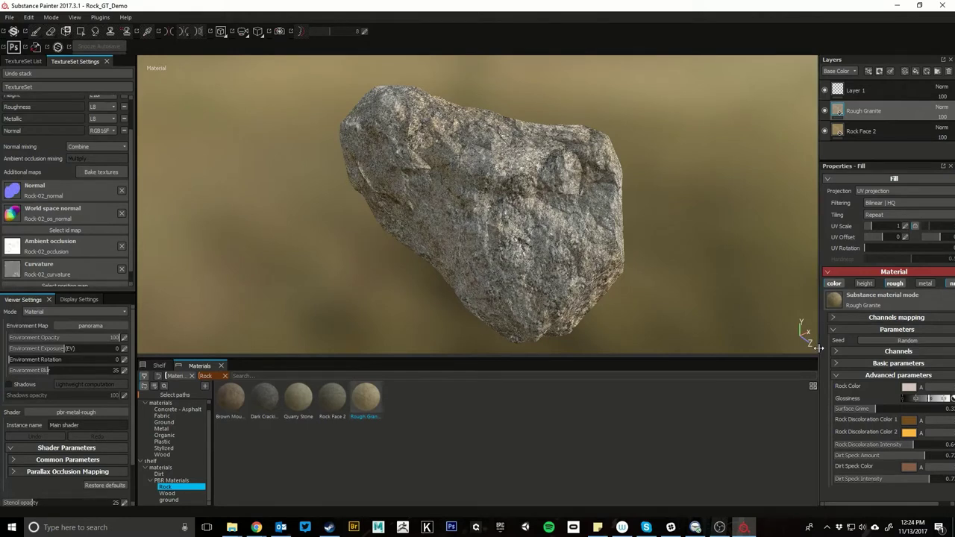
- Widen the layer and properties area so the parameter values are fully readable, and save the project
{"action": "left_click_drag", "start_coordinate": [821, 352], "coordinate": [798, 351]}
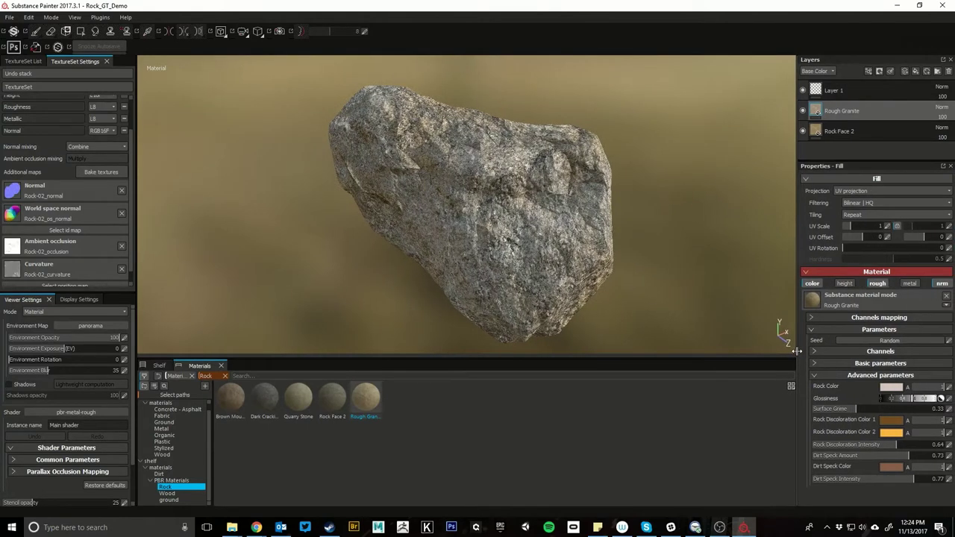
{"action": "left_click_drag", "start_coordinate": [525, 242], "coordinate": [592, 222], "text": "alt"}
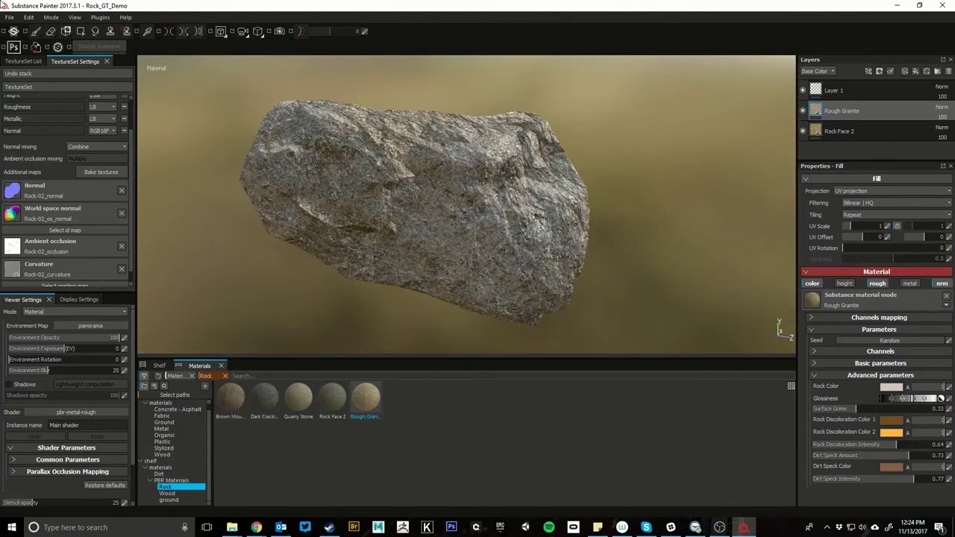
{"action": "left_click", "coordinate": [10, 17]}
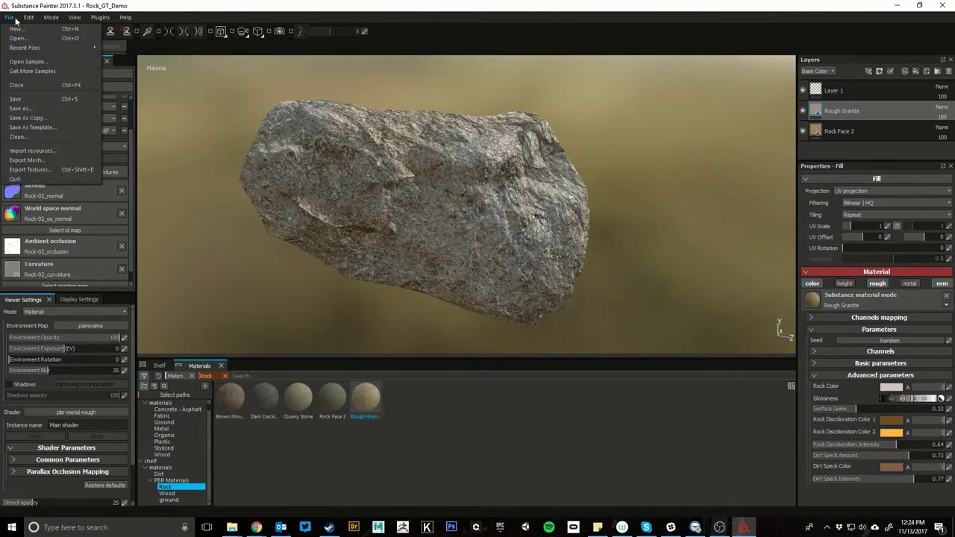
{"action": "left_click", "coordinate": [18, 100]}
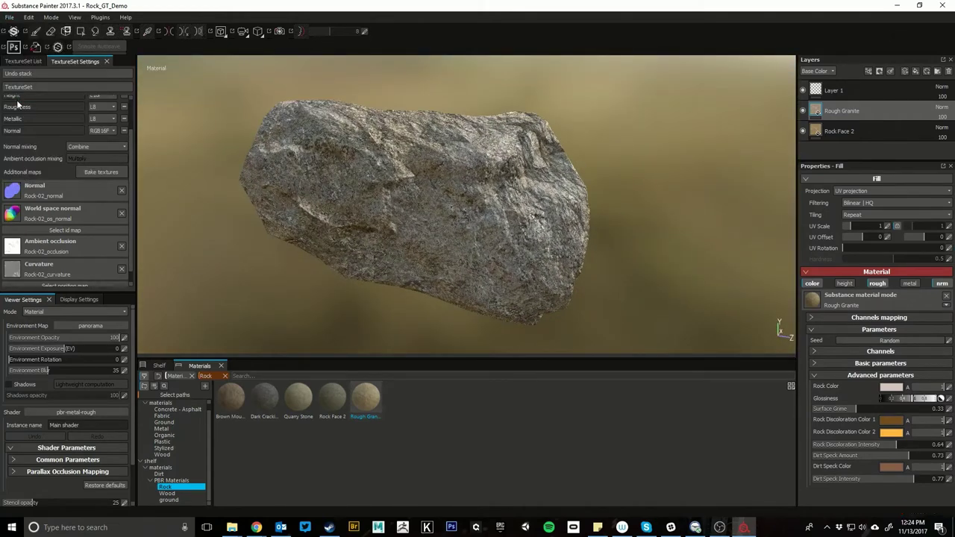
- Add a white mask to the Rough Granite layer
{"action": "right_click", "coordinate": [843, 108]}
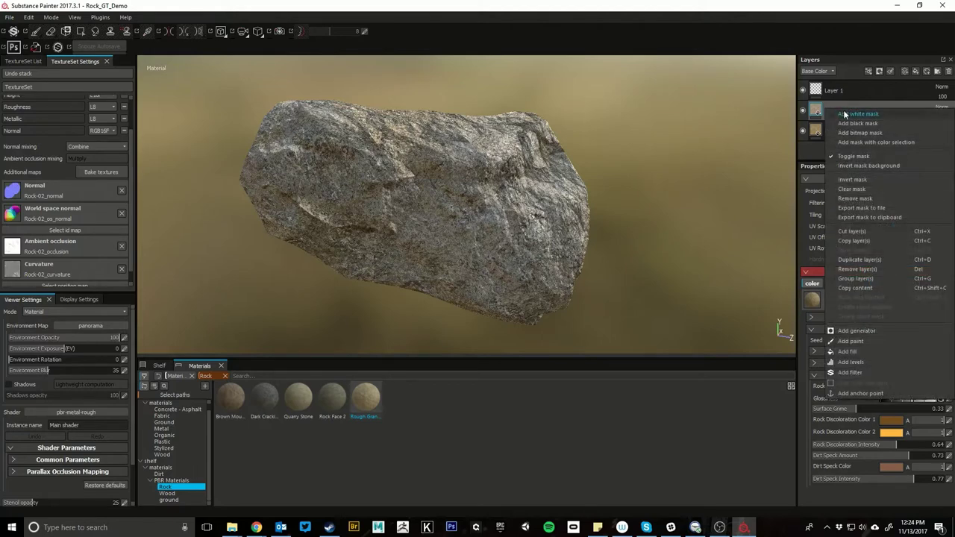
{"action": "left_click", "coordinate": [845, 113]}
- Add an MG Dirt generator to Rough Granite's mask, with Dirt Level 0.79 and Dirt Contrast 0.72
{"action": "right_click", "coordinate": [831, 110]}
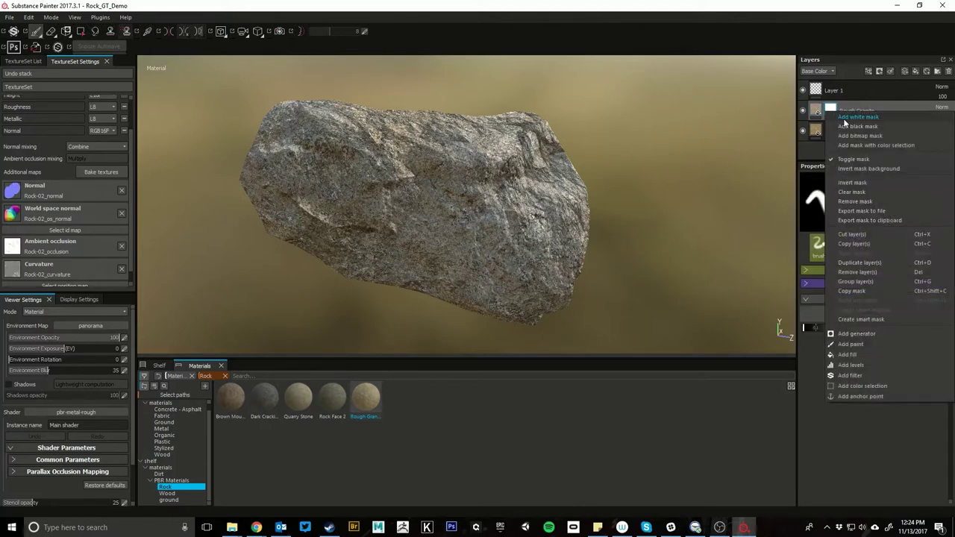
{"action": "left_click", "coordinate": [859, 335]}
{"action": "left_click", "coordinate": [859, 200]}
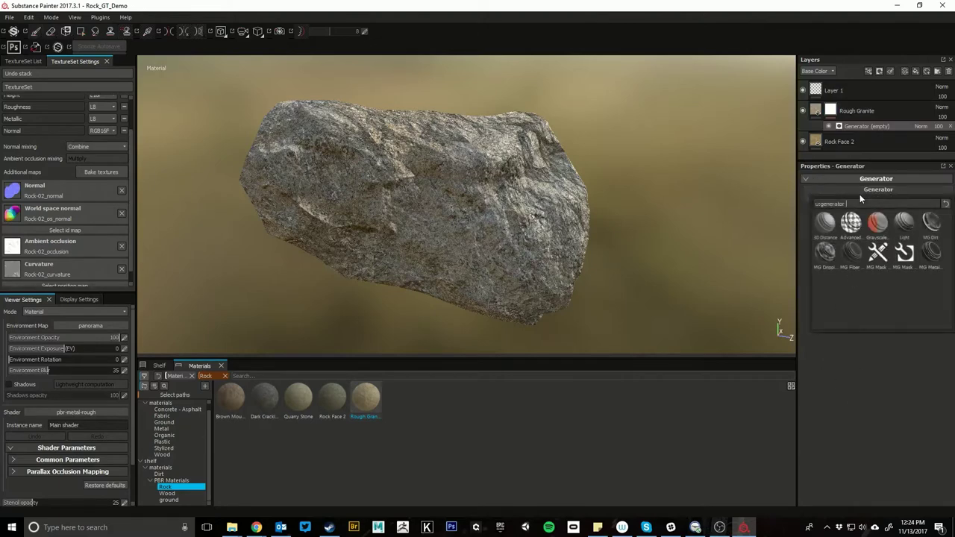
{"action": "left_click", "coordinate": [931, 221]}
{"action": "left_click_drag", "start_coordinate": [508, 194], "coordinate": [406, 151], "text": "alt"}
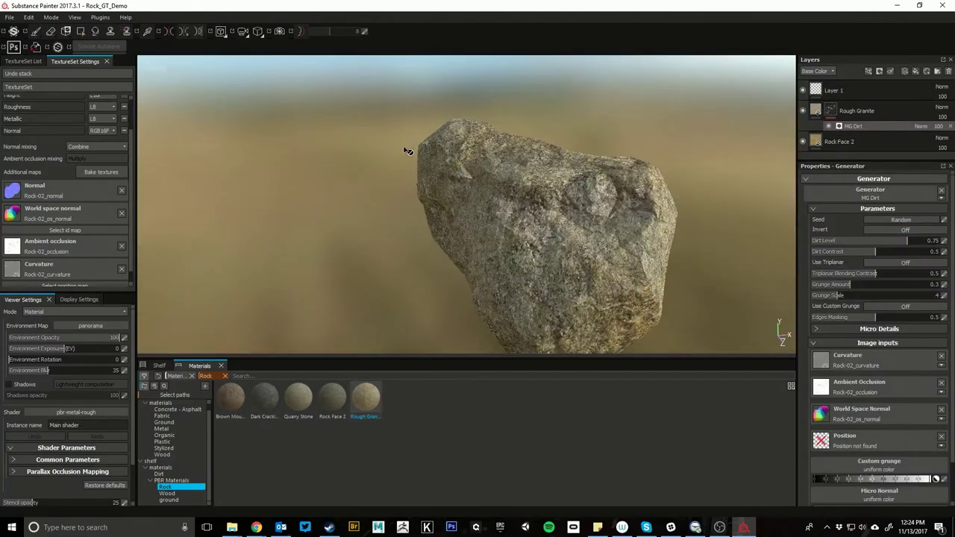
{"action": "scroll", "coordinate": [528, 186], "scroll_direction": "up", "scroll_amount": 3}
{"action": "left_click_drag", "start_coordinate": [534, 187], "coordinate": [629, 217], "text": "alt"}
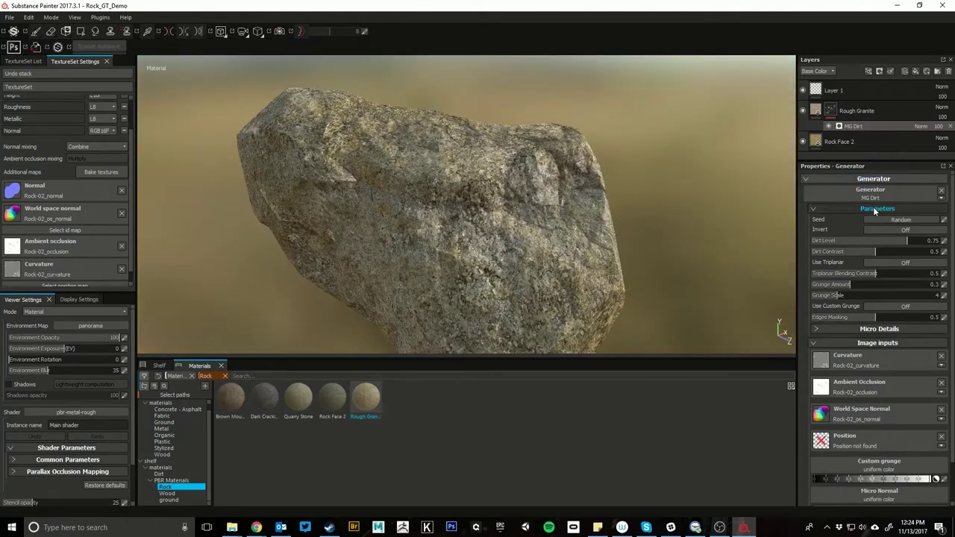
{"action": "left_click_drag", "start_coordinate": [900, 241], "coordinate": [918, 260]}
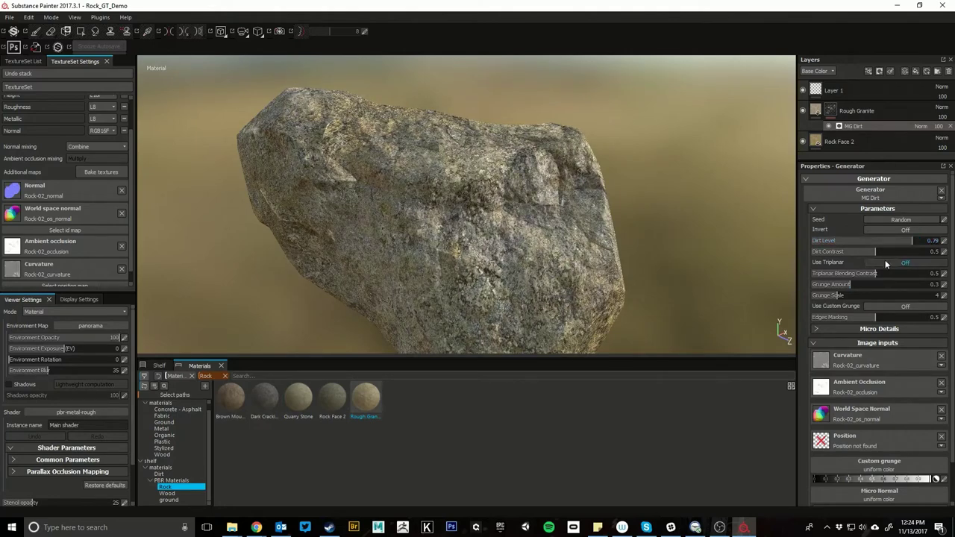
{"action": "left_click_drag", "start_coordinate": [876, 251], "coordinate": [903, 251]}
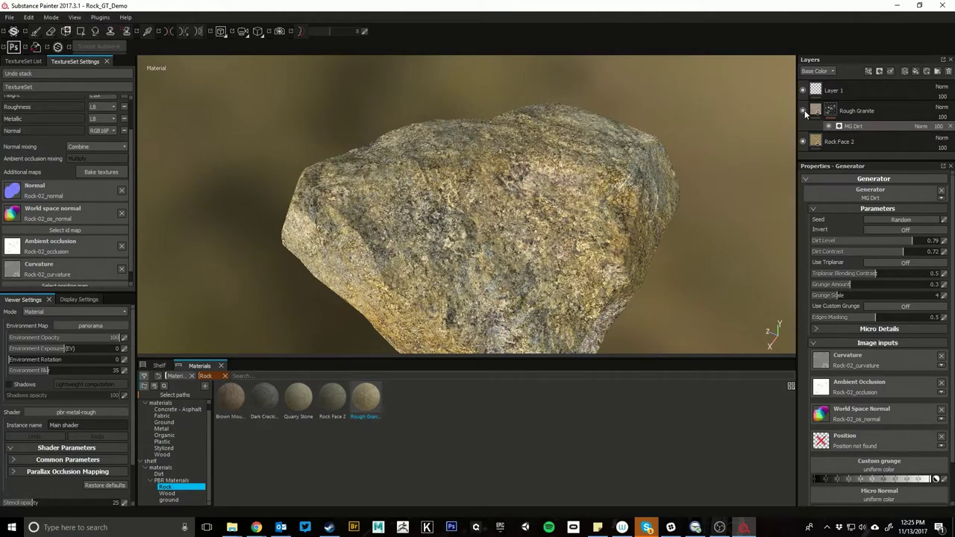
- Remove the MG Dirt generator from Rough Granite's mask and toggle the layer's visibility to compare it with Rock Face 2
{"action": "left_click", "coordinate": [951, 127]}
{"action": "right_click", "coordinate": [834, 110]}
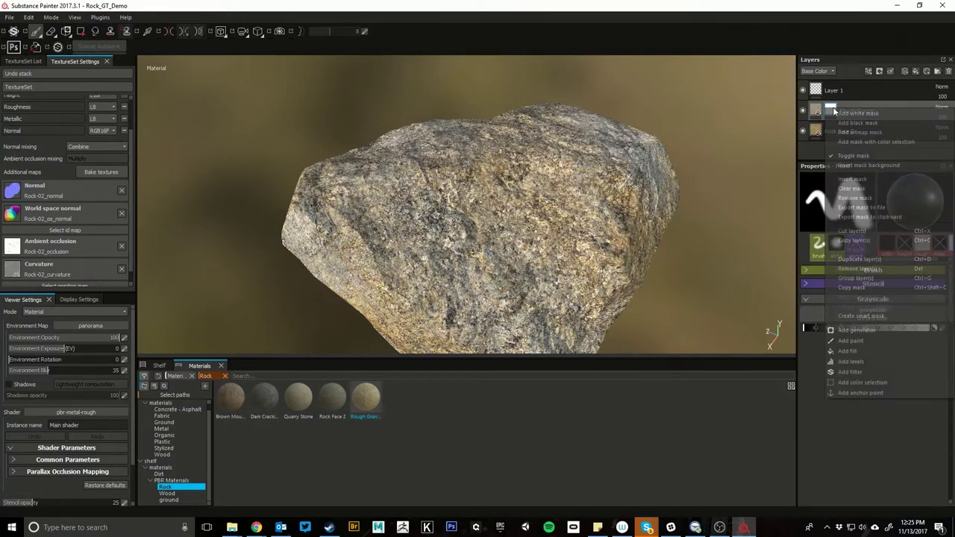
{"action": "left_click", "coordinate": [820, 109]}
{"action": "left_click", "coordinate": [802, 111]}
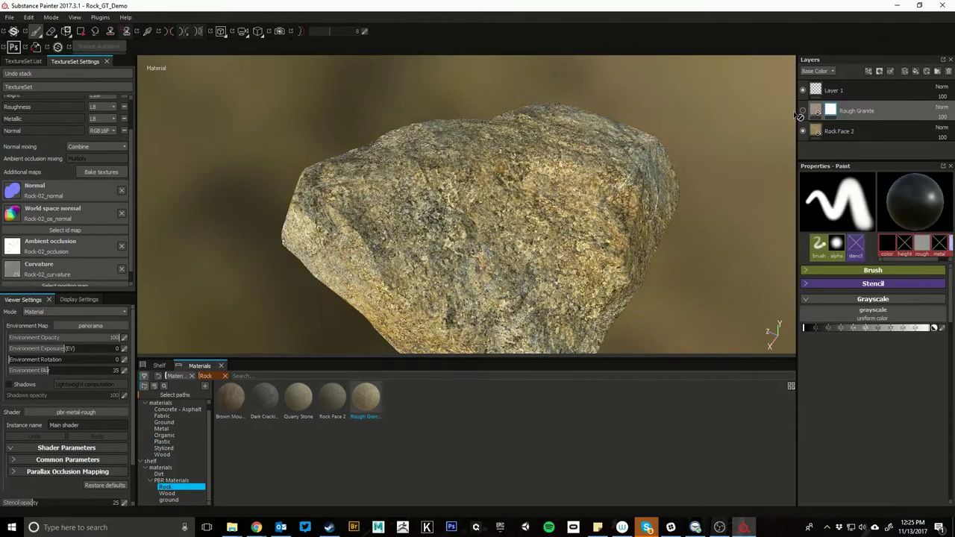
{"action": "left_click", "coordinate": [802, 112]}
- Replace the Rough Granite material in the Rock Face 2 layer with the shelf's Rock Face 2 material, without keeping a duplicate layer
{"action": "left_click", "coordinate": [871, 131]}
{"action": "mouse_move", "coordinate": [874, 134]}
{"action": "left_mouse_down"}
{"action": "mouse_move", "coordinate": [892, 97]}
{"action": "mouse_move", "coordinate": [889, 131]}
{"action": "mouse_move", "coordinate": [877, 135]}
{"action": "left_mouse_up"}
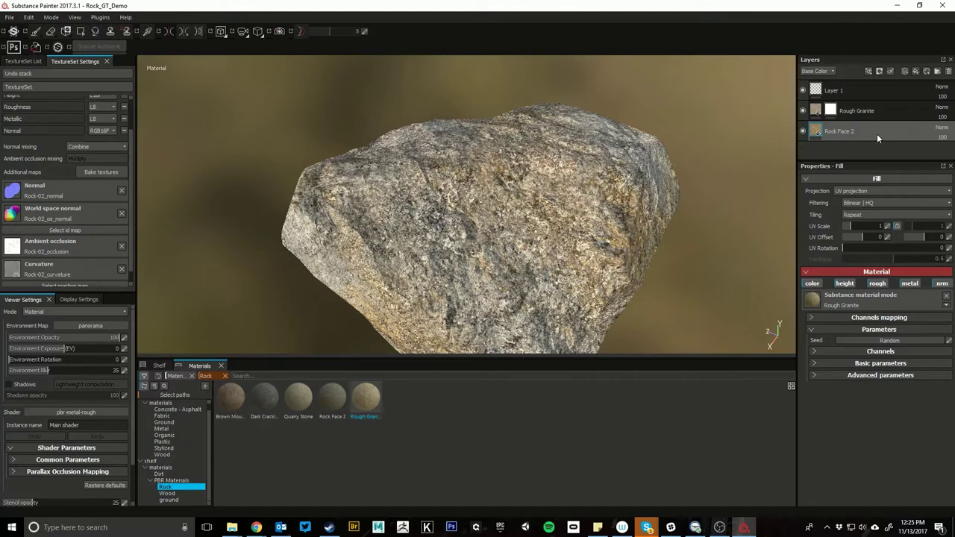
{"action": "left_click", "coordinate": [890, 109]}
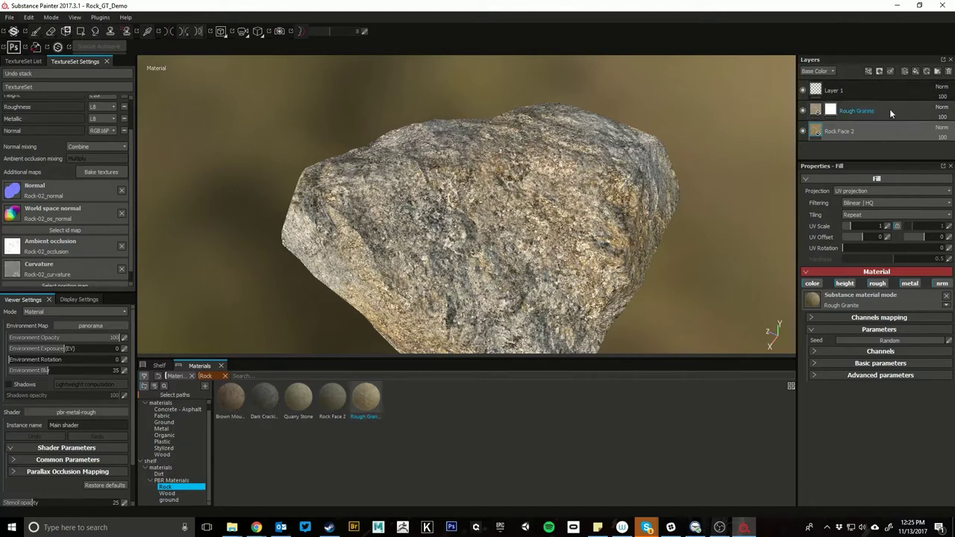
{"action": "left_click", "coordinate": [816, 111]}
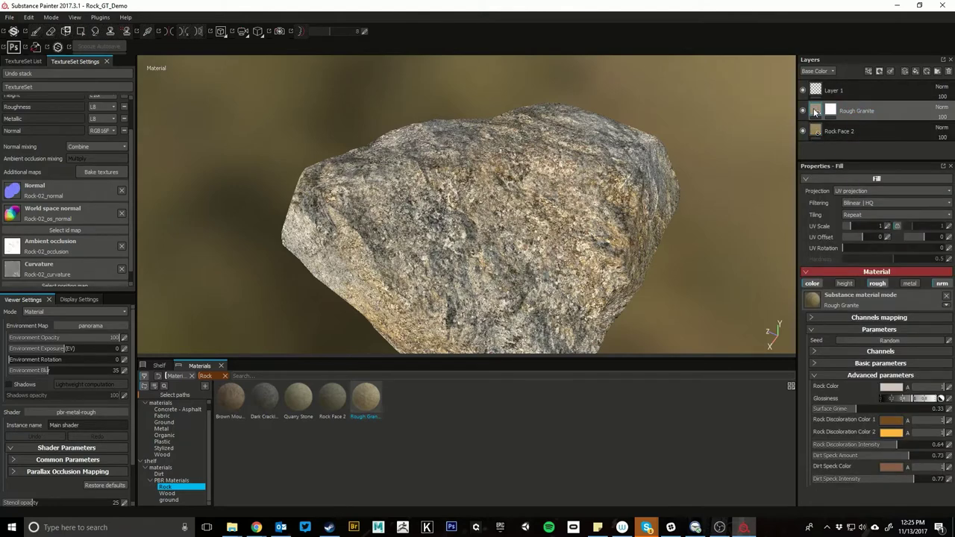
{"action": "left_click", "coordinate": [817, 132]}
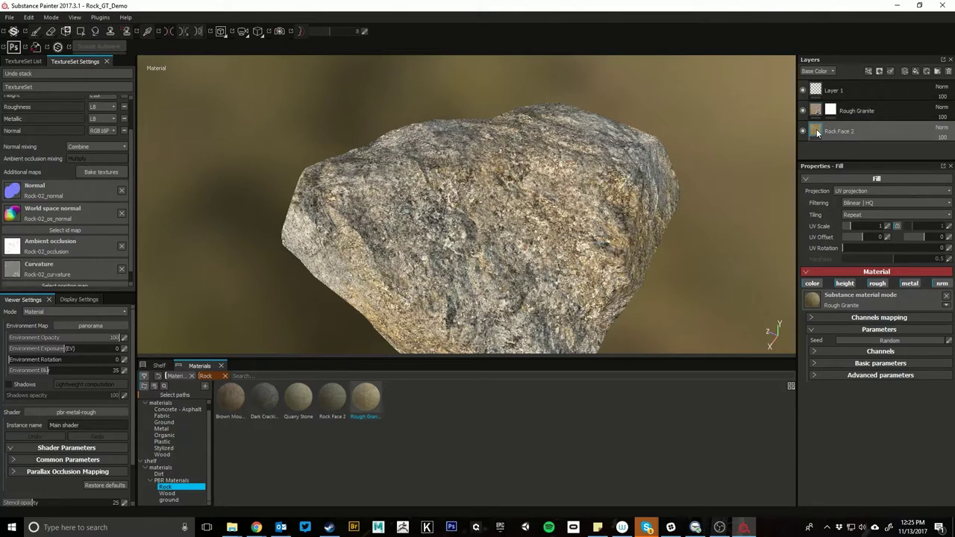
{"action": "left_click", "coordinate": [333, 397]}
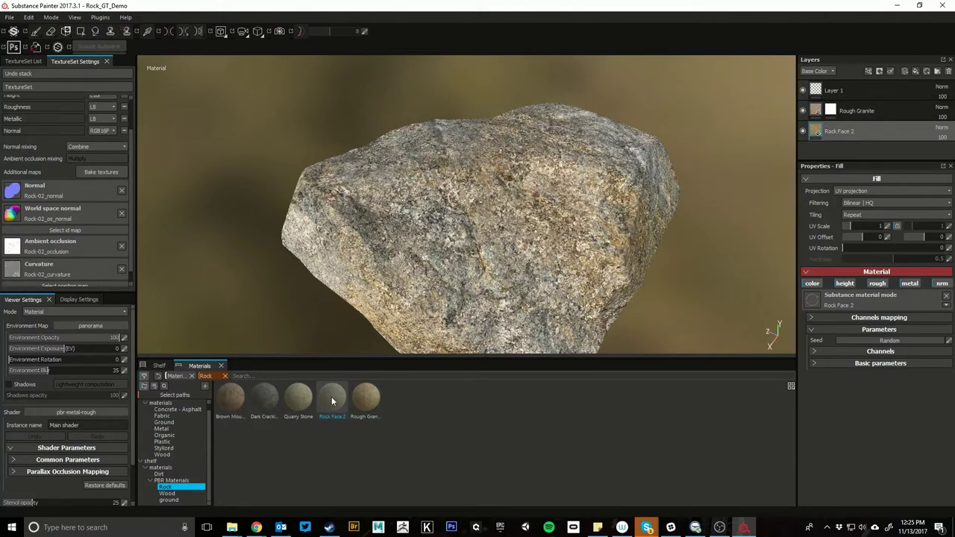
{"action": "left_click_drag", "start_coordinate": [332, 397], "coordinate": [828, 133]}
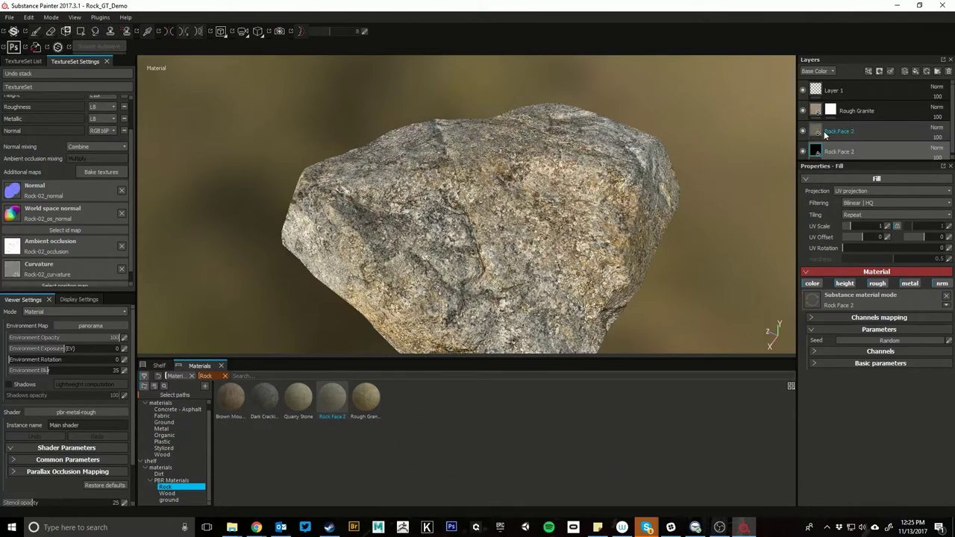
{"action": "key", "text": "ctrl+z"}
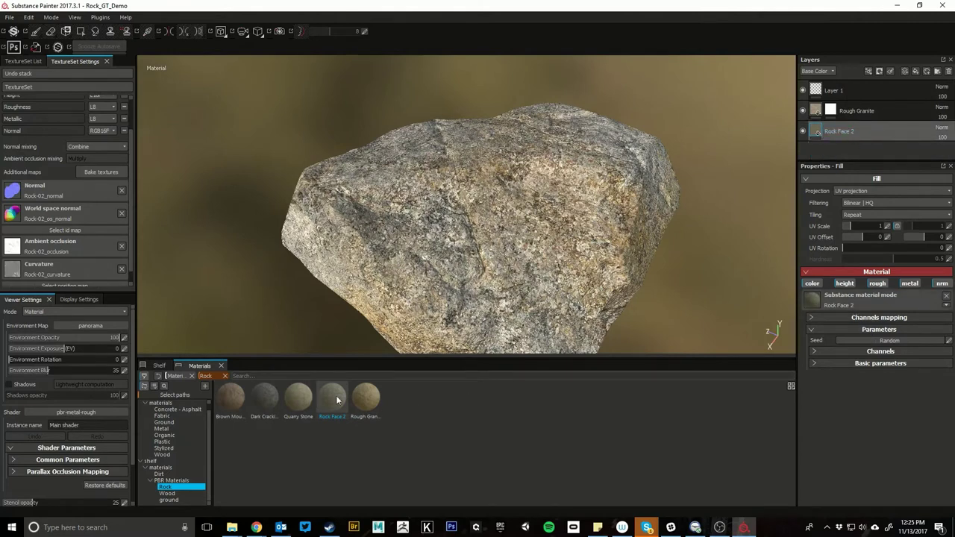
- Toggle Rough Granite's visibility to compare the rock with and without the granite over the corrected base material
{"action": "left_click", "coordinate": [805, 111]}
{"action": "left_click", "coordinate": [804, 112]}
{"action": "left_click", "coordinate": [804, 111]}
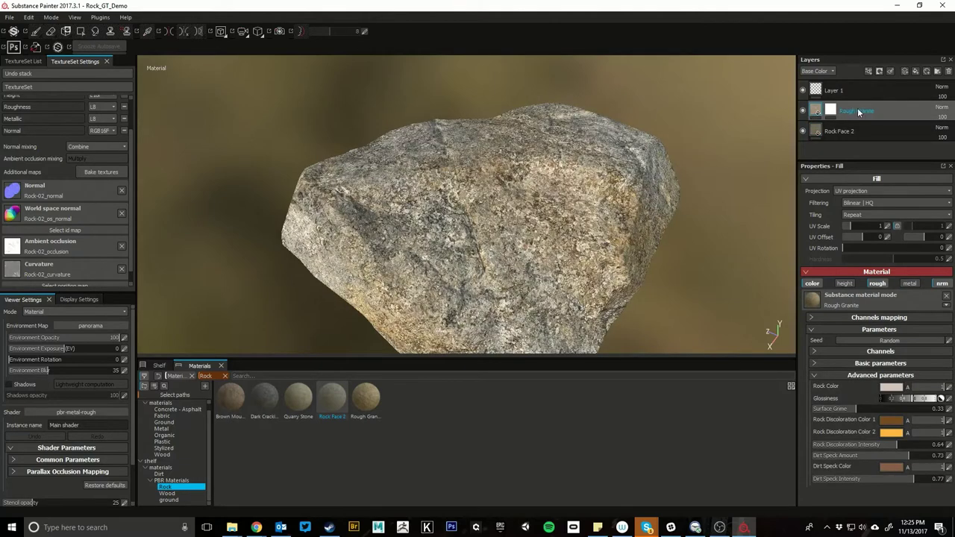
- Add a generator to Rough Granite's white mask and assign MG Dirt to it
{"action": "left_click", "coordinate": [830, 109]}
{"action": "right_click", "coordinate": [826, 109]}
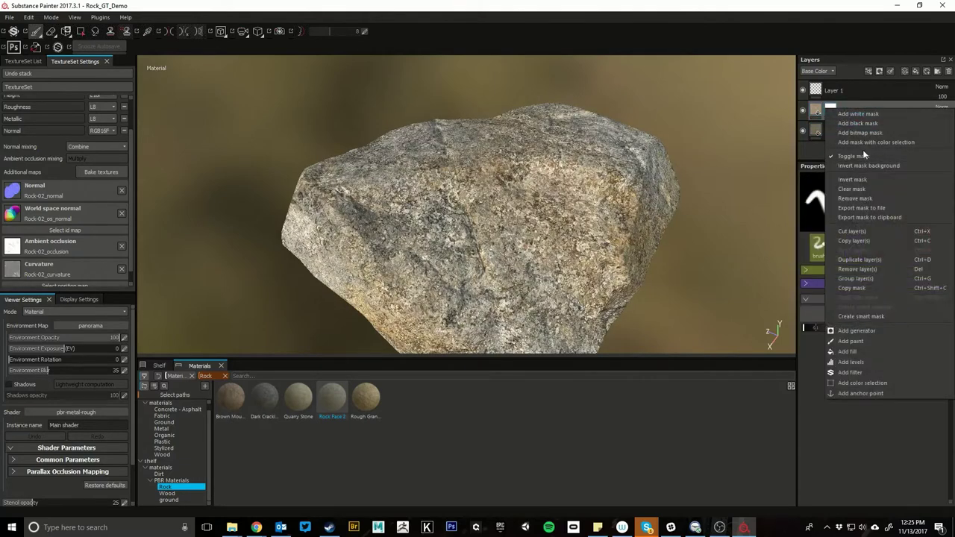
{"action": "left_click", "coordinate": [853, 331]}
{"action": "left_click", "coordinate": [877, 193]}
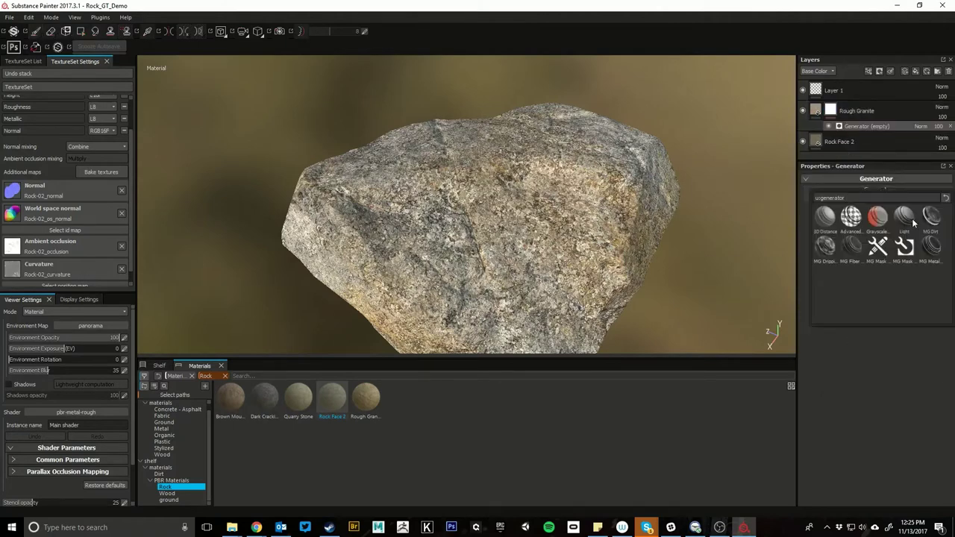
{"action": "left_click", "coordinate": [932, 216]}
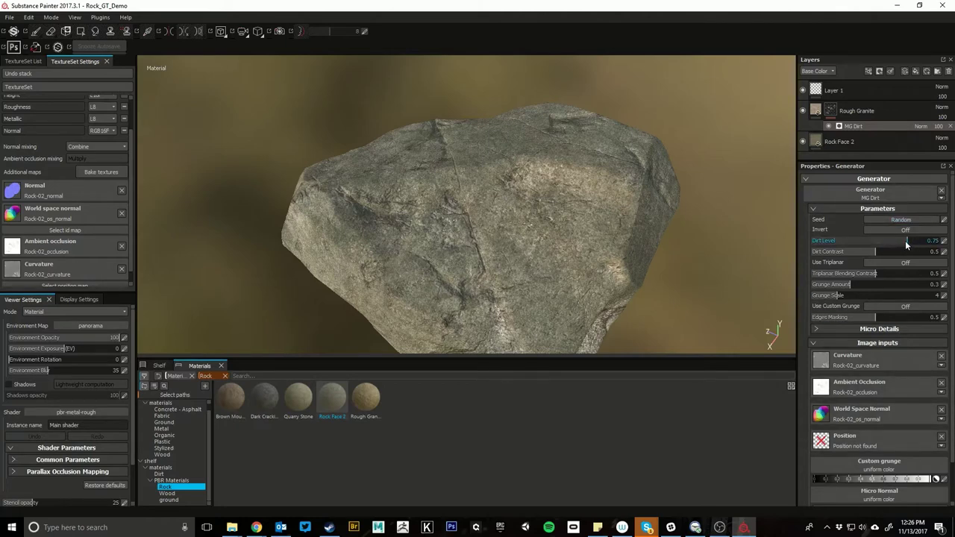
- Set MG Dirt's Dirt Level to 0.8, Dirt Contrast to 0.68, Triplanar Blending Contrast to 0.59, Grunge Amount to 0.32 and Grunge Scale to 5
{"action": "mouse_move", "coordinate": [905, 241]}
{"action": "left_mouse_down"}
{"action": "mouse_move", "coordinate": [914, 241]}
{"action": "mouse_move", "coordinate": [900, 262]}
{"action": "left_mouse_up"}
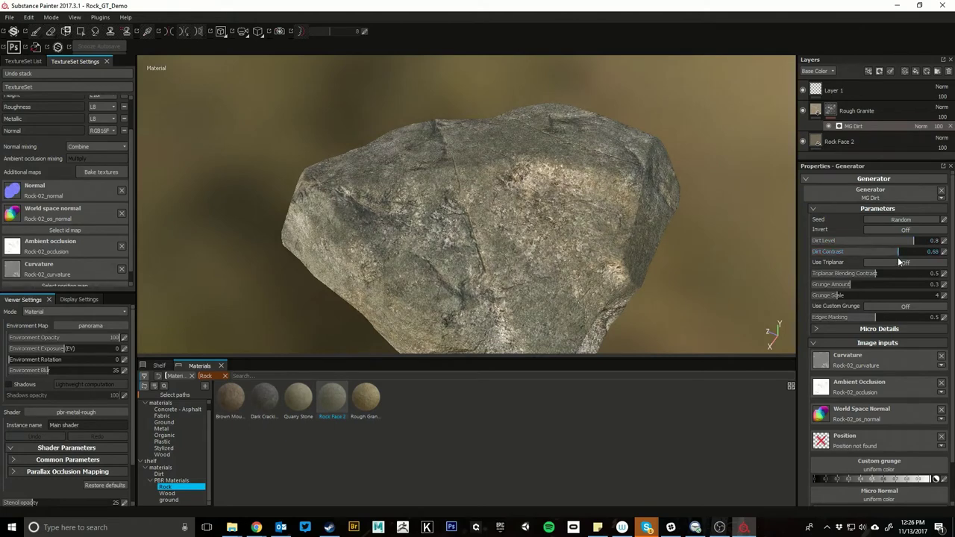
{"action": "left_click_drag", "start_coordinate": [892, 287], "coordinate": [875, 326]}
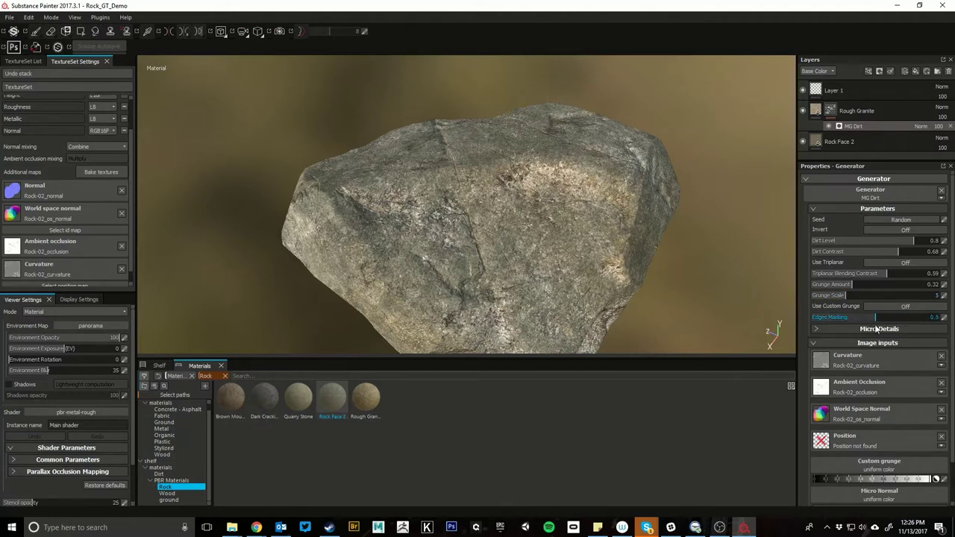
{"action": "left_click", "coordinate": [817, 330]}
{"action": "left_click", "coordinate": [817, 329]}
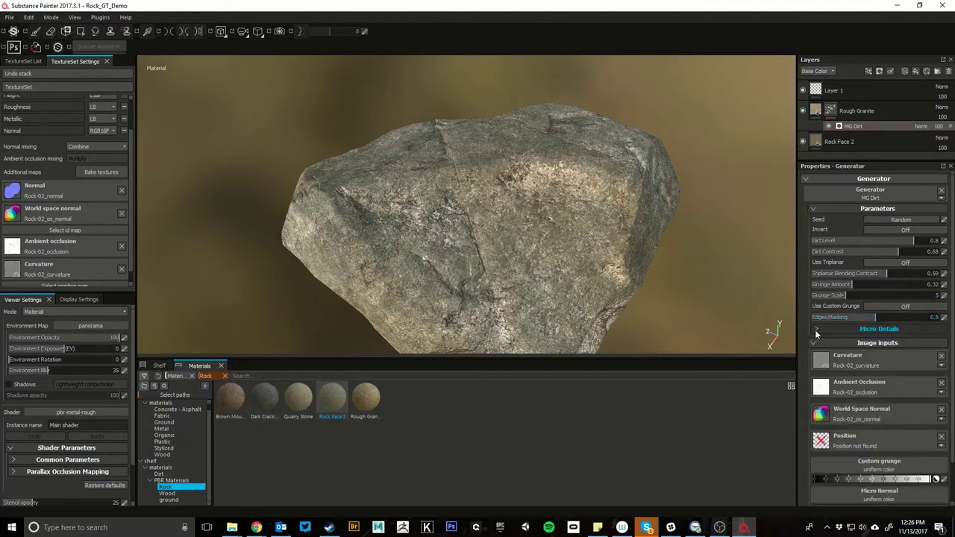
{"action": "left_click", "coordinate": [815, 210]}
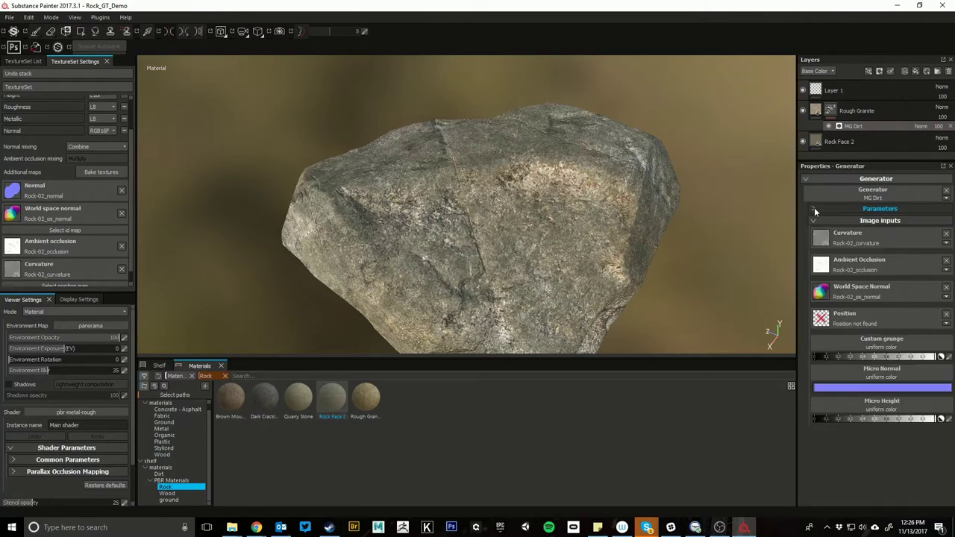
{"action": "left_click_drag", "start_coordinate": [385, 214], "coordinate": [503, 210], "text": "alt"}
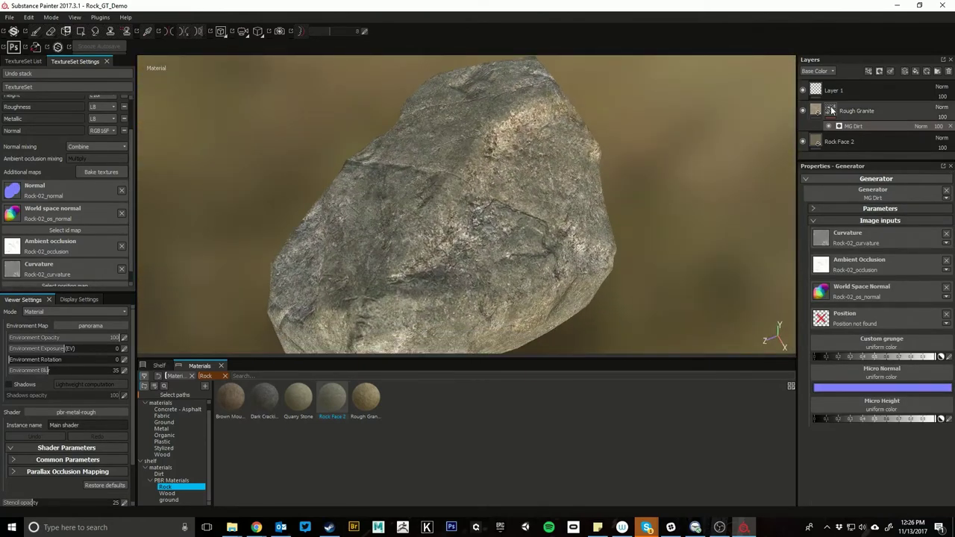
- Add a fill effect above MG Dirt in Rough Granite's mask and assign the Grunge 013 texture as its grayscale
{"action": "left_click", "coordinate": [832, 109]}
{"action": "right_click", "coordinate": [833, 109]}
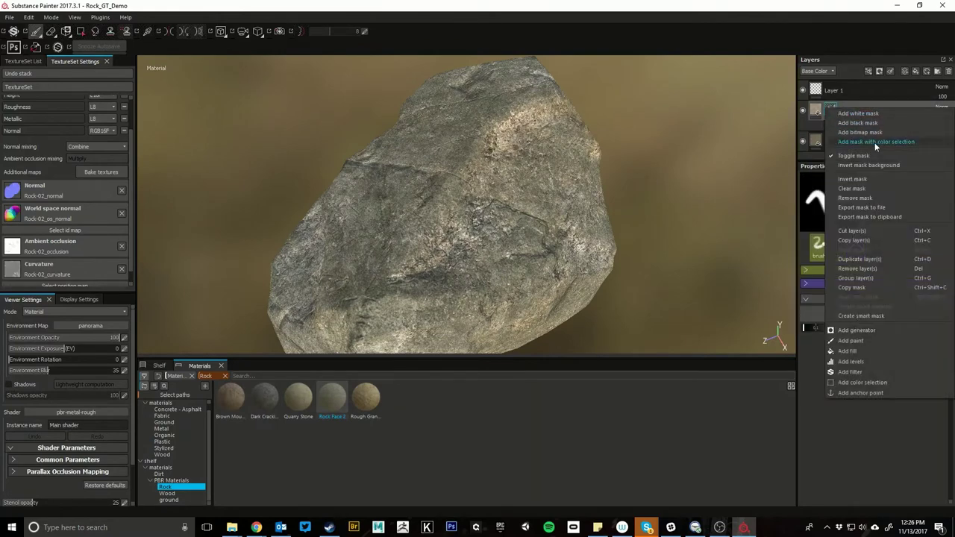
{"action": "left_click", "coordinate": [857, 350]}
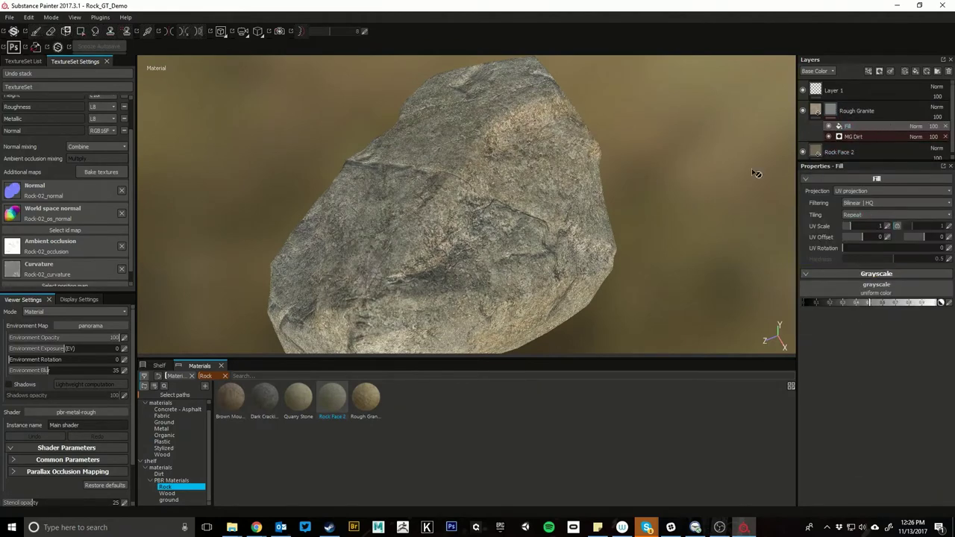
{"action": "left_click", "coordinate": [159, 367]}
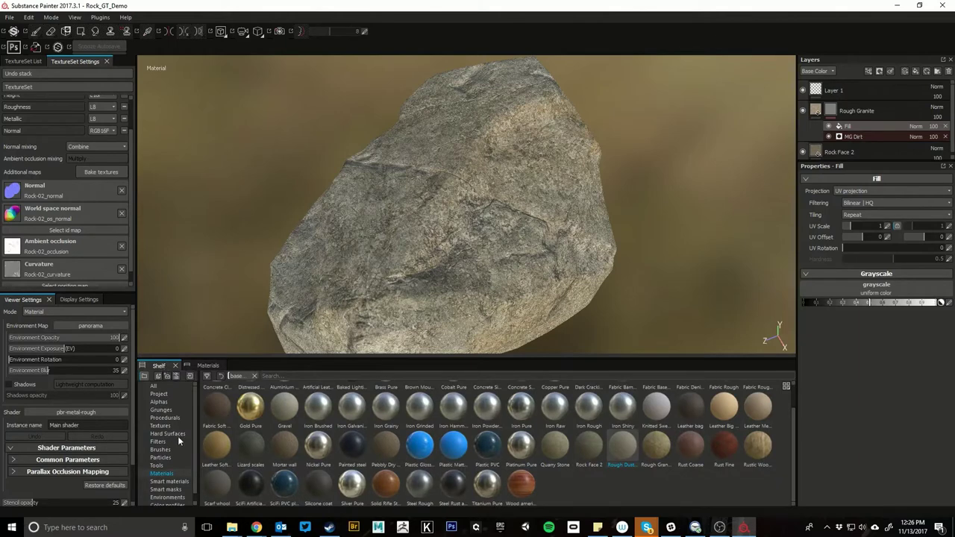
{"action": "left_click", "coordinate": [161, 410]}
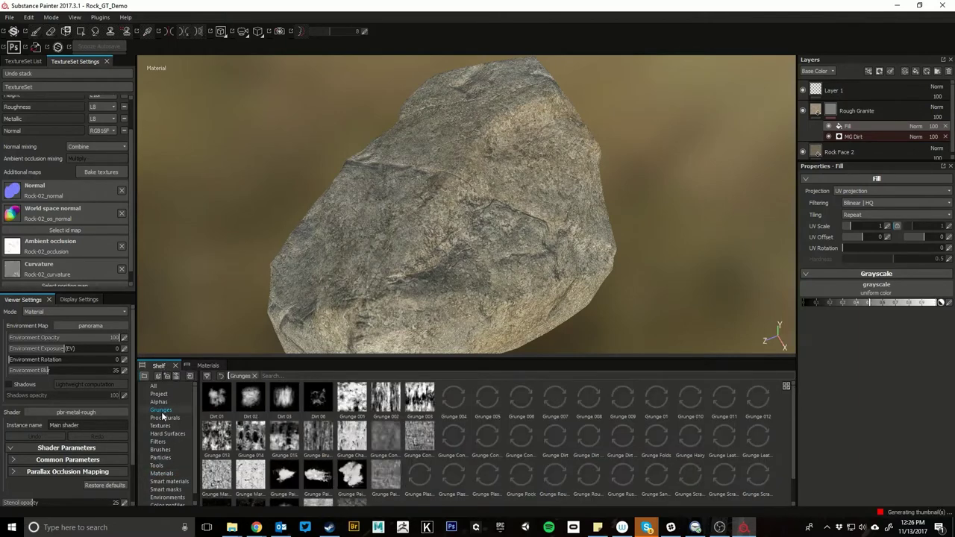
{"action": "left_click_drag", "start_coordinate": [217, 436], "coordinate": [834, 291]}
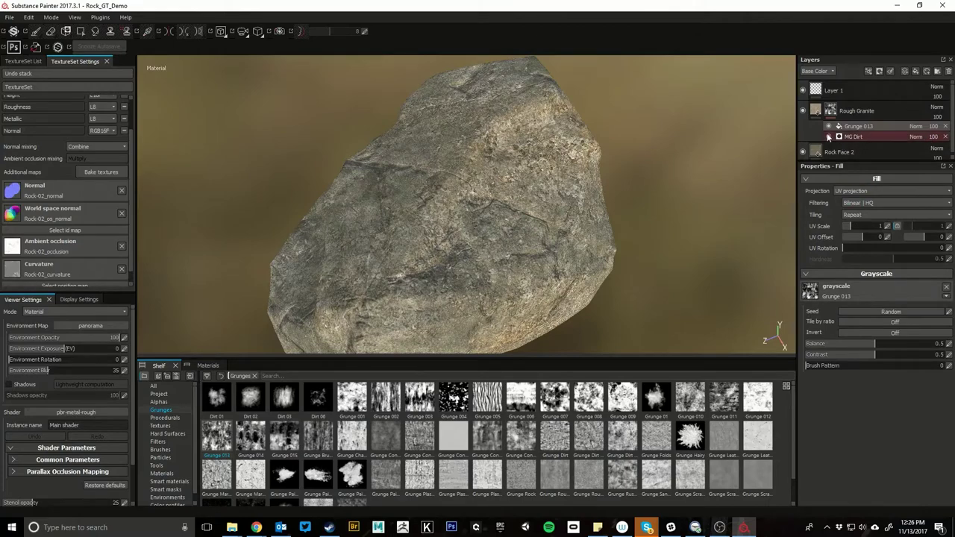
- Set the Grunge 013 fill's UV Scale to 2 and its projection to tri-planar
{"action": "left_click_drag", "start_coordinate": [419, 204], "coordinate": [674, 190], "text": "alt"}
{"action": "middle_click_drag", "start_coordinate": [418, 216], "coordinate": [500, 201], "text": "alt"}
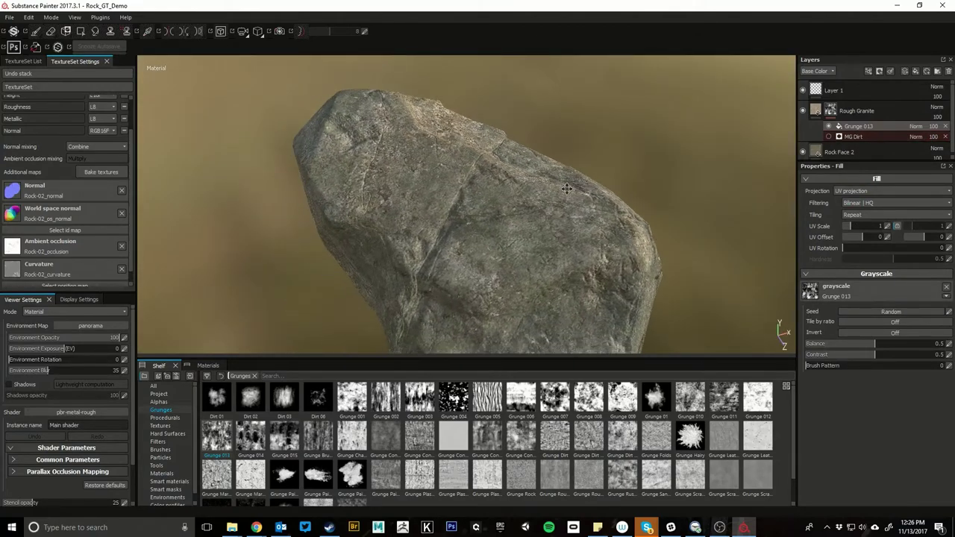
{"action": "left_click_drag", "start_coordinate": [500, 202], "coordinate": [788, 139], "text": "alt"}
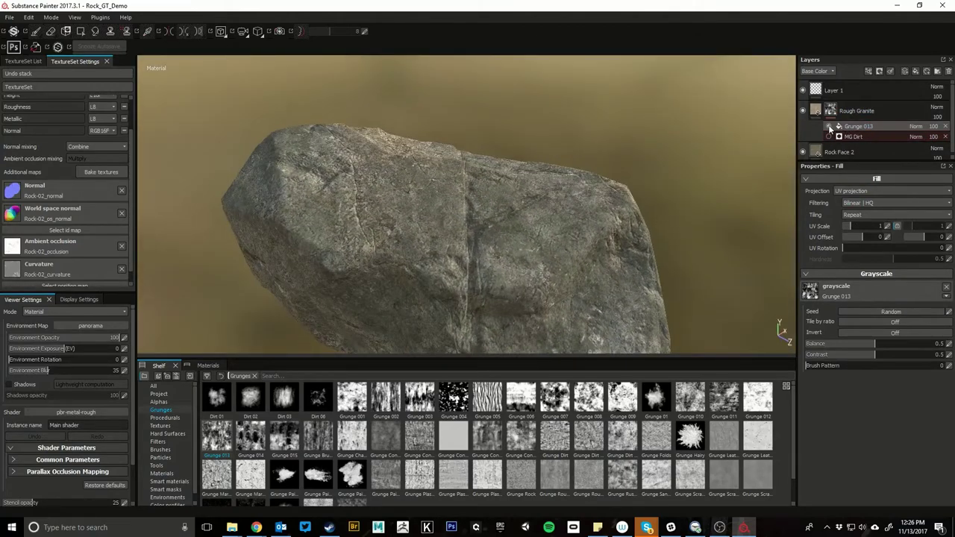
{"action": "double_click", "coordinate": [884, 227]}
{"action": "type", "text": "2"}
{"action": "key", "text": "Return"}
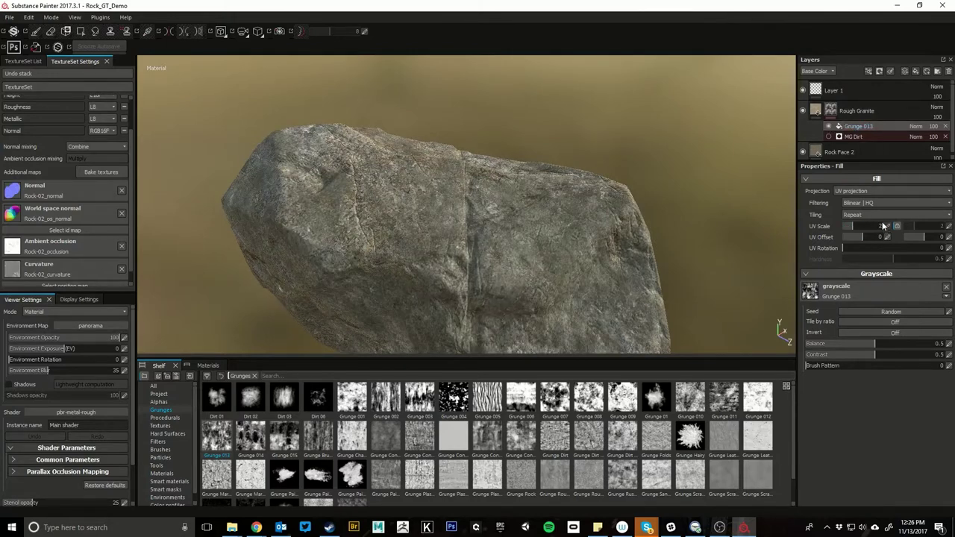
{"action": "left_click", "coordinate": [860, 192]}
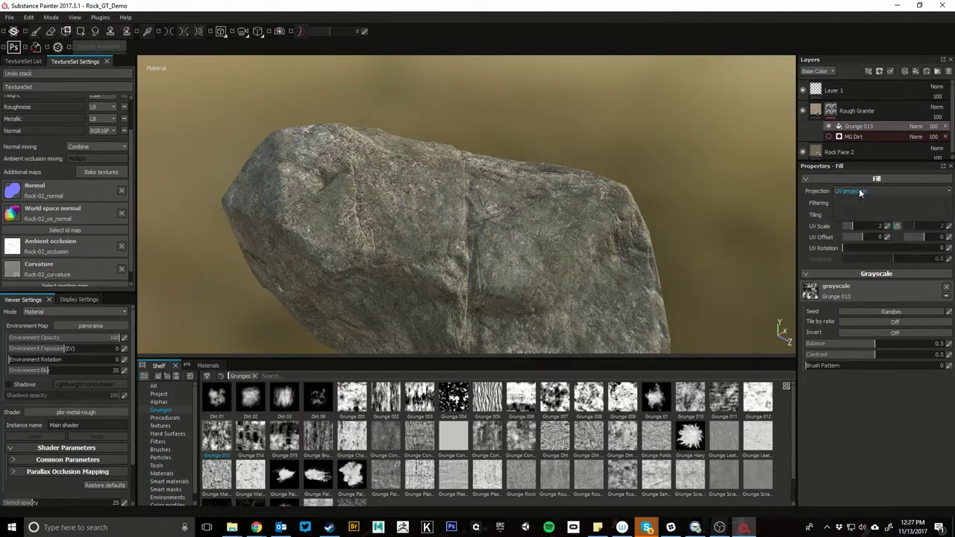
{"action": "left_click", "coordinate": [864, 205]}
- Set the Grunge 013 fill's Balance to 0.61 and Contrast to 0.53
{"action": "left_click_drag", "start_coordinate": [580, 211], "coordinate": [271, 224], "text": "alt"}
{"action": "middle_click_drag", "start_coordinate": [271, 224], "coordinate": [405, 212], "text": "alt"}
{"action": "left_click_drag", "start_coordinate": [405, 211], "coordinate": [657, 280], "text": "alt"}
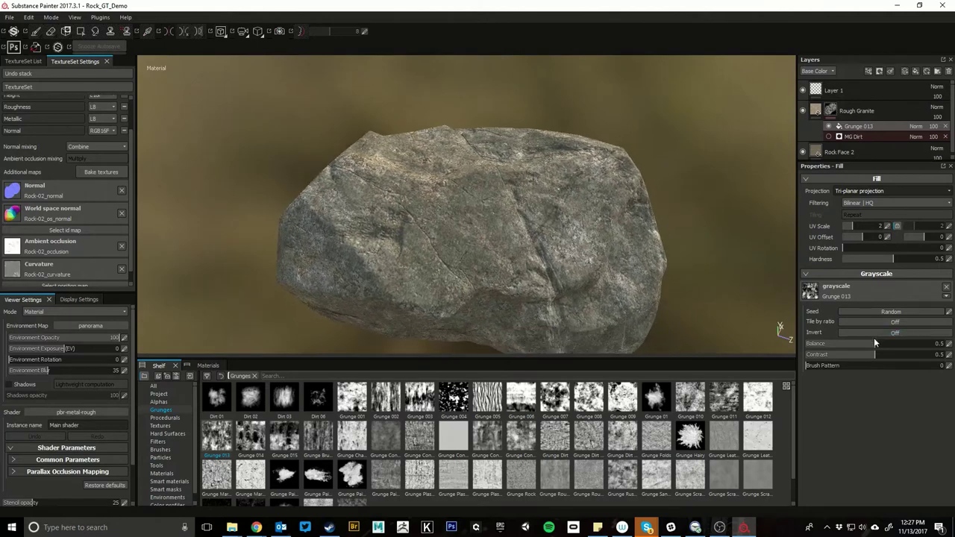
{"action": "left_click_drag", "start_coordinate": [875, 342], "coordinate": [879, 362]}
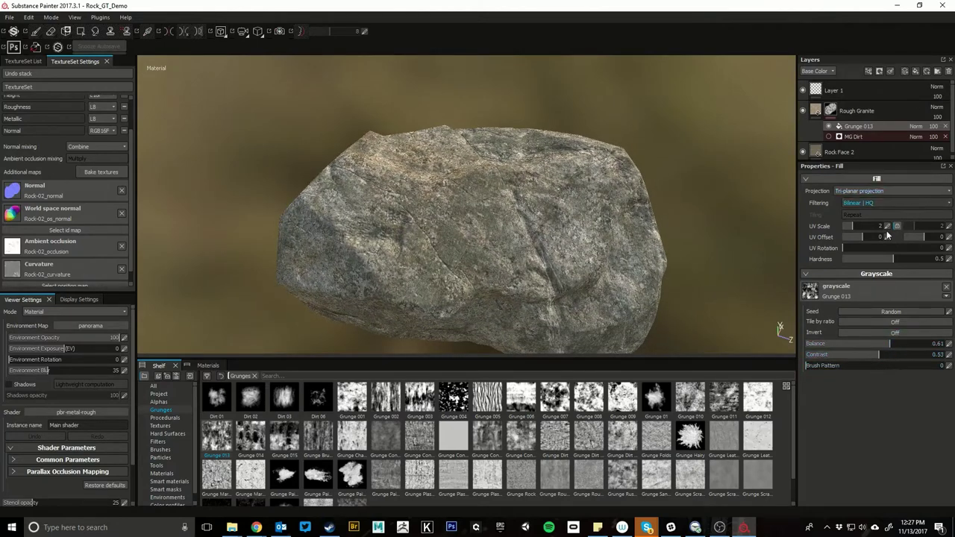
- Set Grunge 013's blending mode to Screen with opacity 33 in Rough Granite's mask, and save the project
{"action": "left_click", "coordinate": [914, 127]}
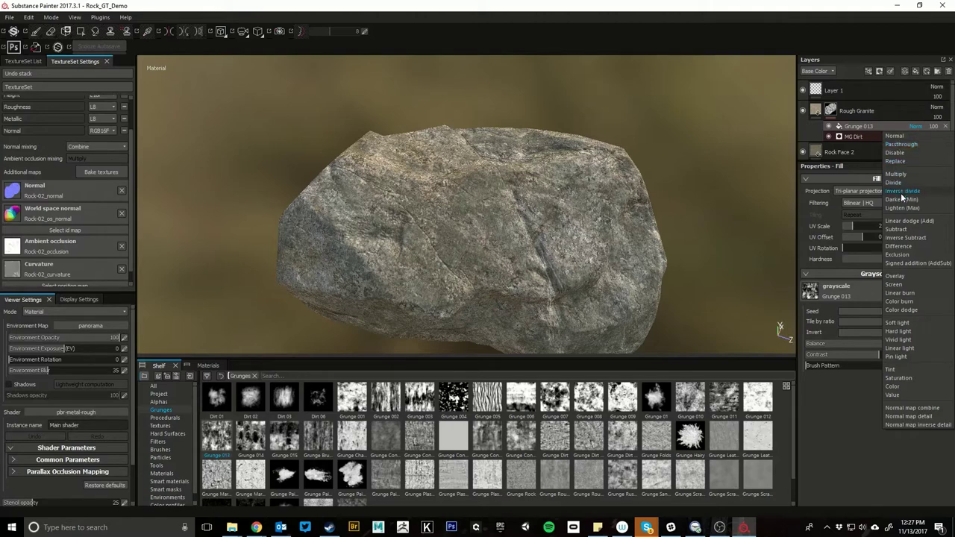
{"action": "left_click", "coordinate": [904, 206]}
{"action": "left_click", "coordinate": [915, 127]}
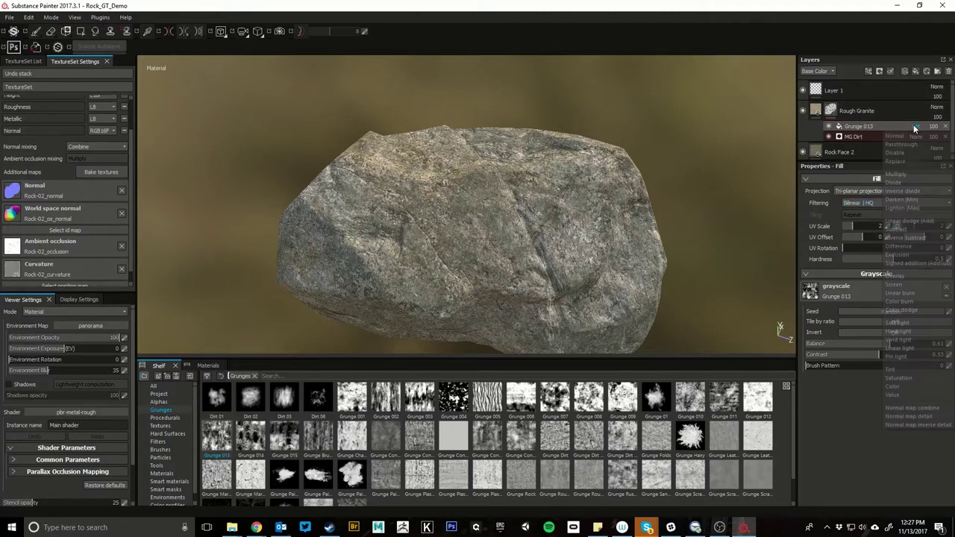
{"action": "left_click", "coordinate": [903, 285]}
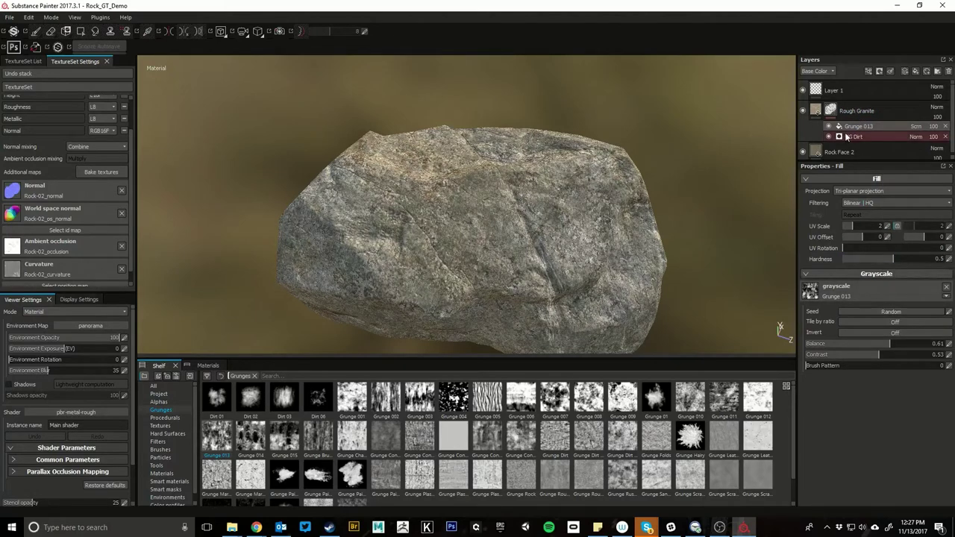
{"action": "left_click", "coordinate": [936, 127]}
{"action": "mouse_move", "coordinate": [940, 138]}
{"action": "left_mouse_down"}
{"action": "mouse_move", "coordinate": [915, 141]}
{"action": "mouse_move", "coordinate": [935, 146]}
{"action": "mouse_move", "coordinate": [924, 146]}
{"action": "left_mouse_up"}
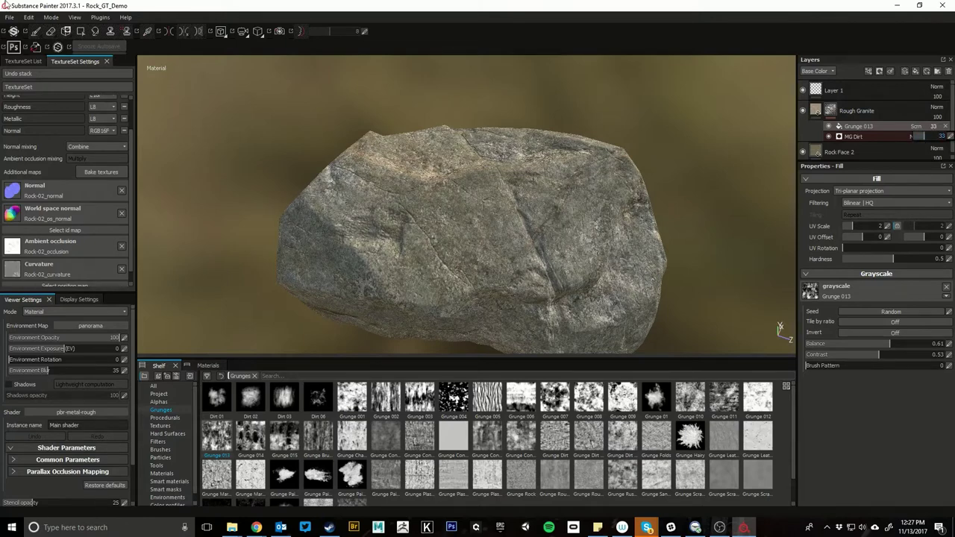
{"action": "left_click", "coordinate": [10, 17]}
{"action": "key", "text": "Escape"}
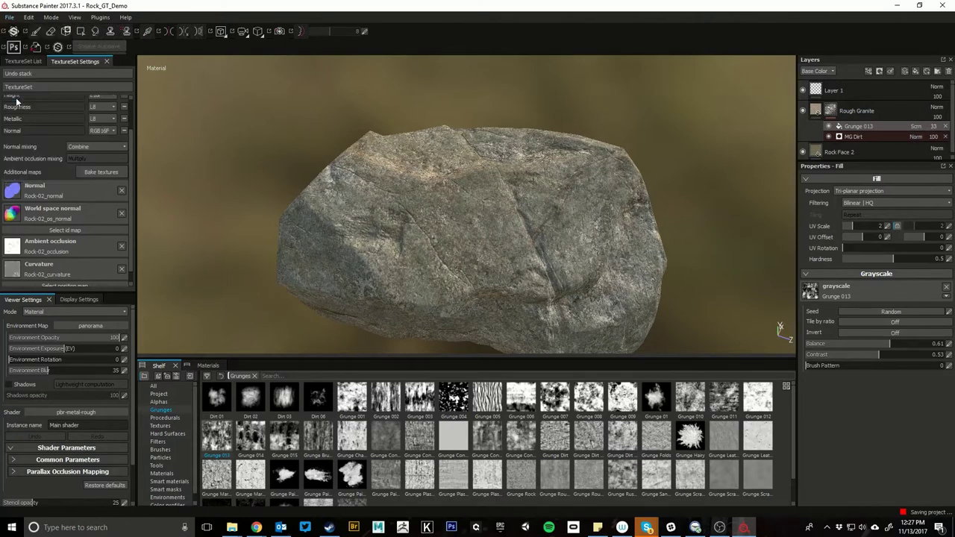
- Add the Rough Dusty Ground material from the shelf's Dirt folder as a fill layer between Layer 1 and Rough Granite
{"action": "left_click_drag", "start_coordinate": [532, 221], "coordinate": [507, 212], "text": "alt"}
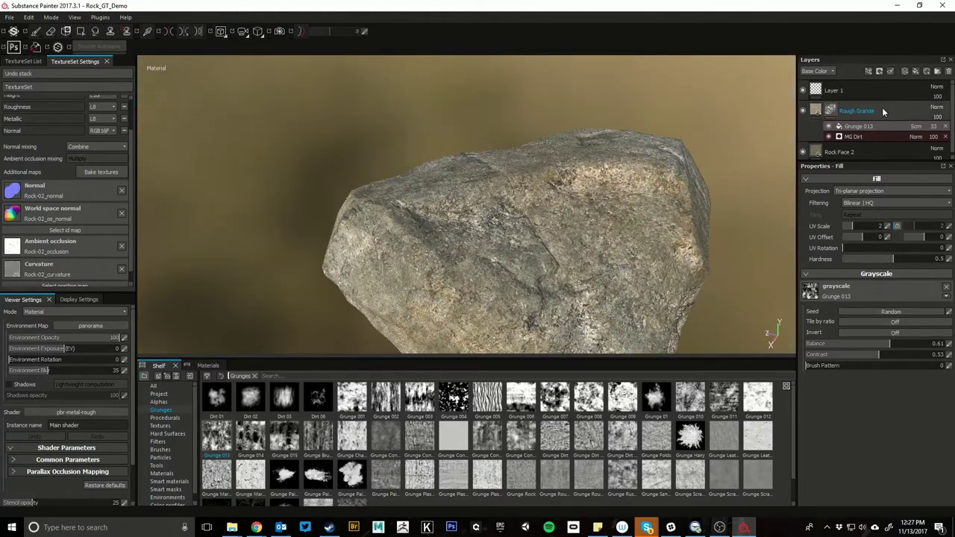
{"action": "left_click", "coordinate": [895, 92]}
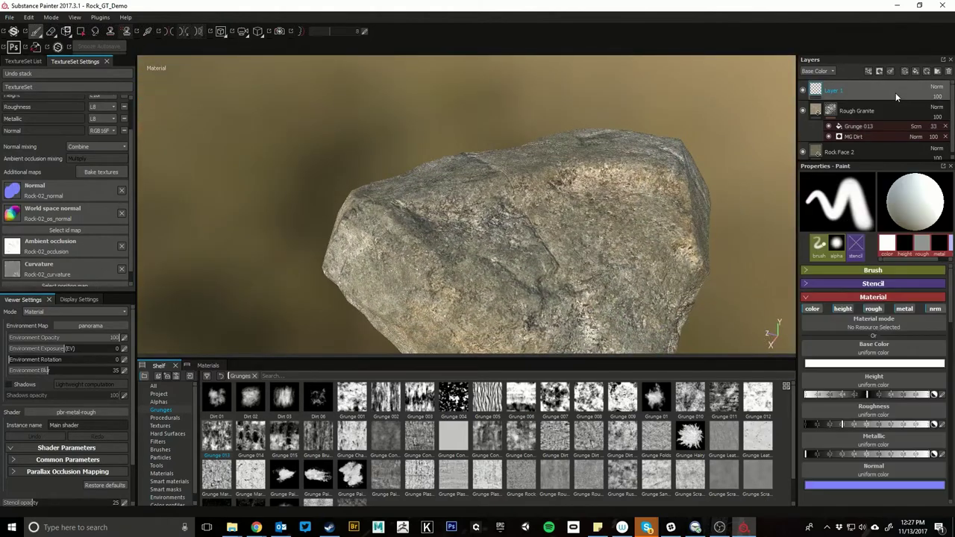
{"action": "left_click", "coordinate": [206, 366]}
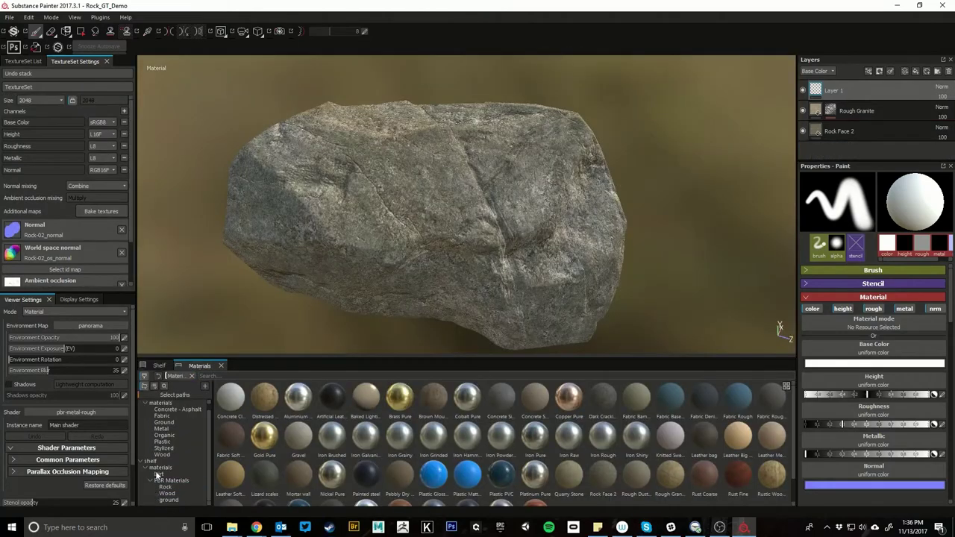
{"action": "left_click", "coordinate": [159, 474]}
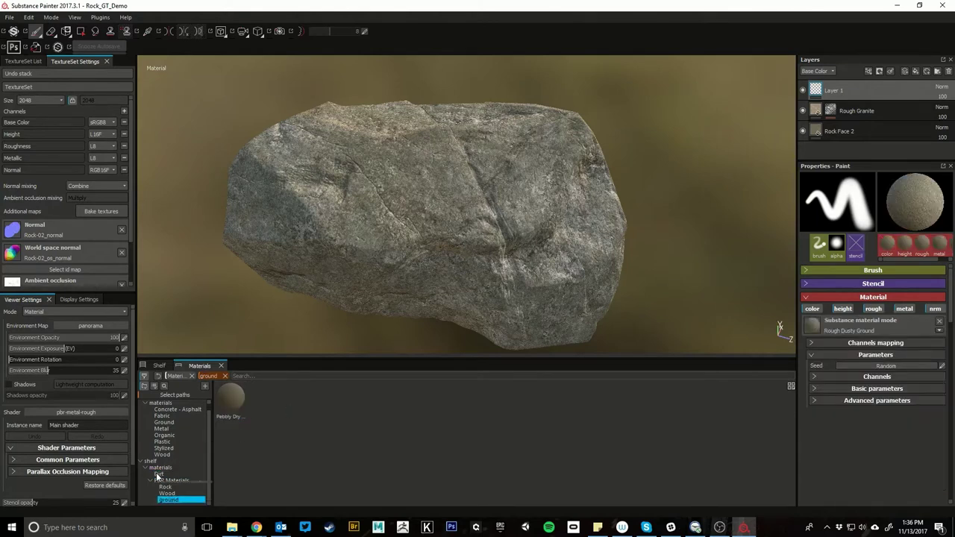
{"action": "left_click", "coordinate": [158, 475]}
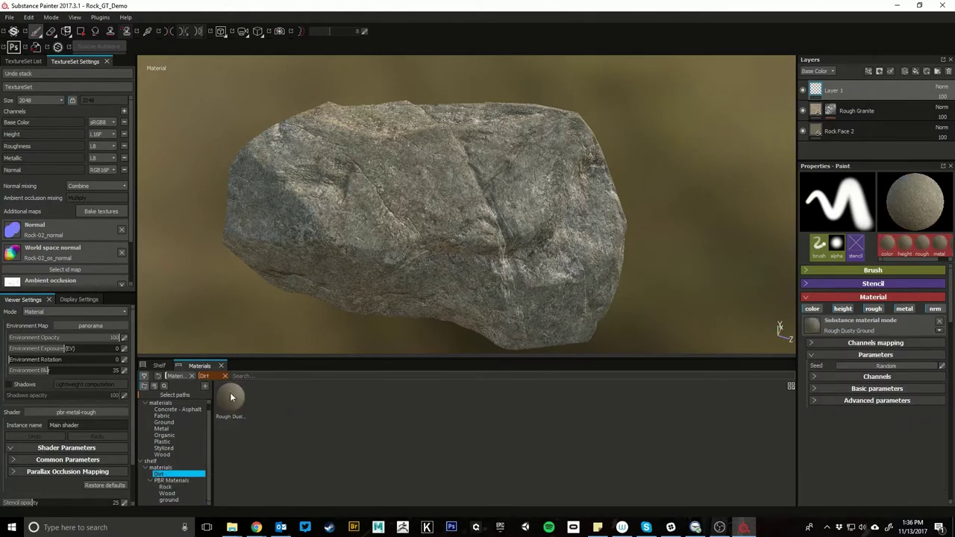
{"action": "left_click_drag", "start_coordinate": [231, 398], "coordinate": [876, 88]}
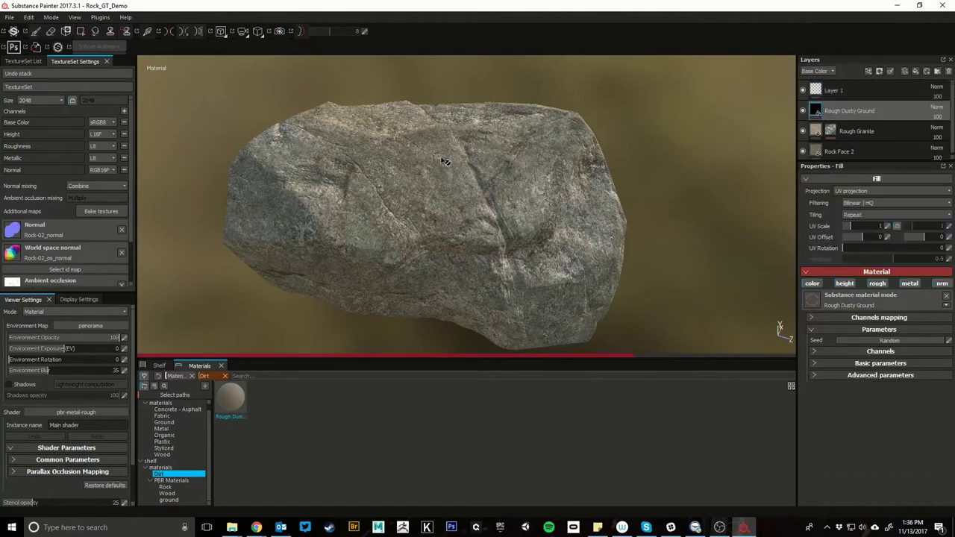
- Disable the height channel of Rough Dusty Ground and set its UV Scale to 2
{"action": "scroll", "coordinate": [428, 153], "scroll_direction": "up", "scroll_amount": 3}
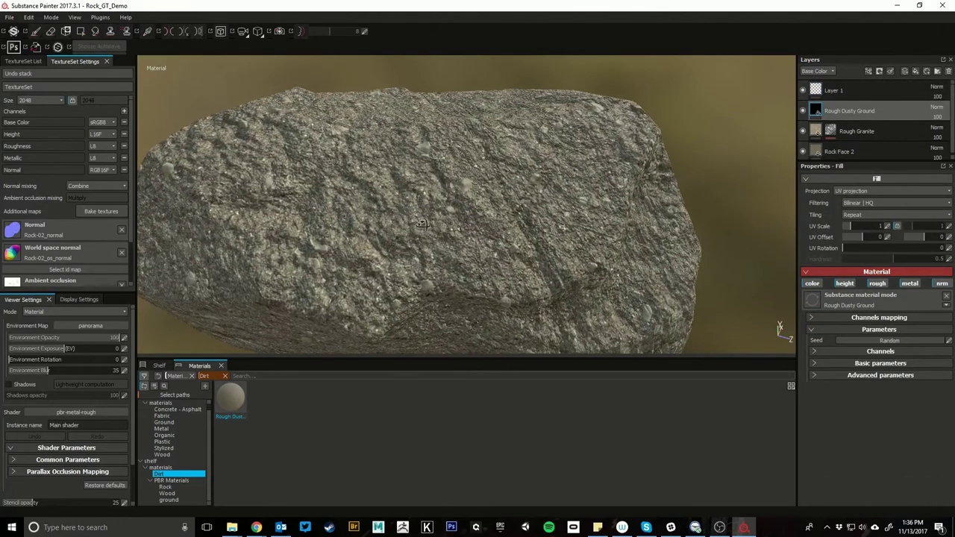
{"action": "left_click_drag", "start_coordinate": [429, 152], "coordinate": [374, 201], "text": "alt"}
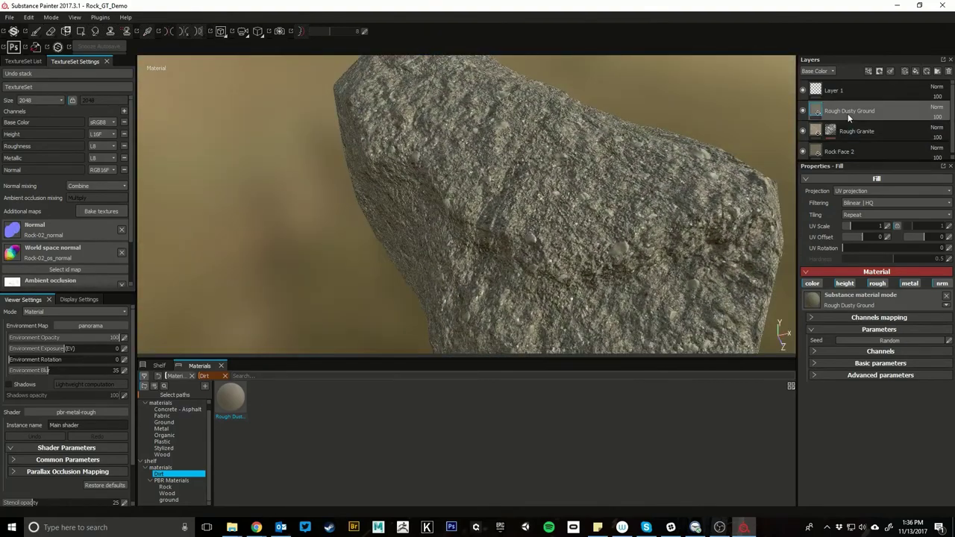
{"action": "left_click", "coordinate": [845, 285]}
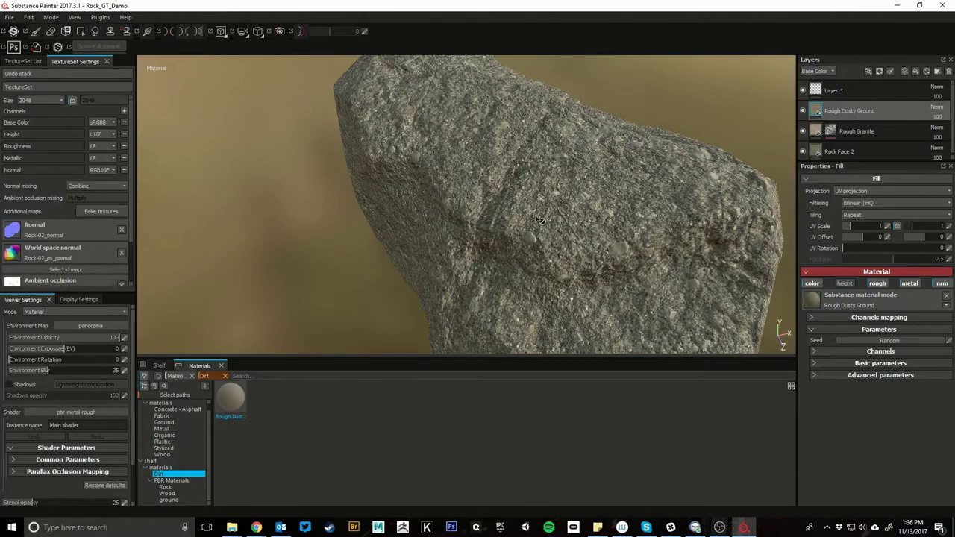
{"action": "left_click_drag", "start_coordinate": [603, 168], "coordinate": [351, 188], "text": "alt"}
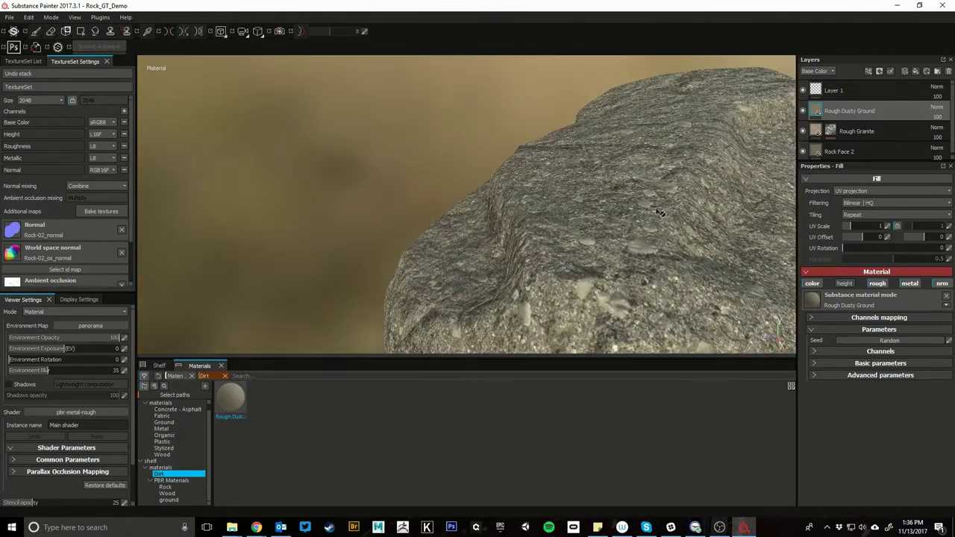
{"action": "double_click", "coordinate": [872, 226]}
{"action": "key", "text": "Return"}
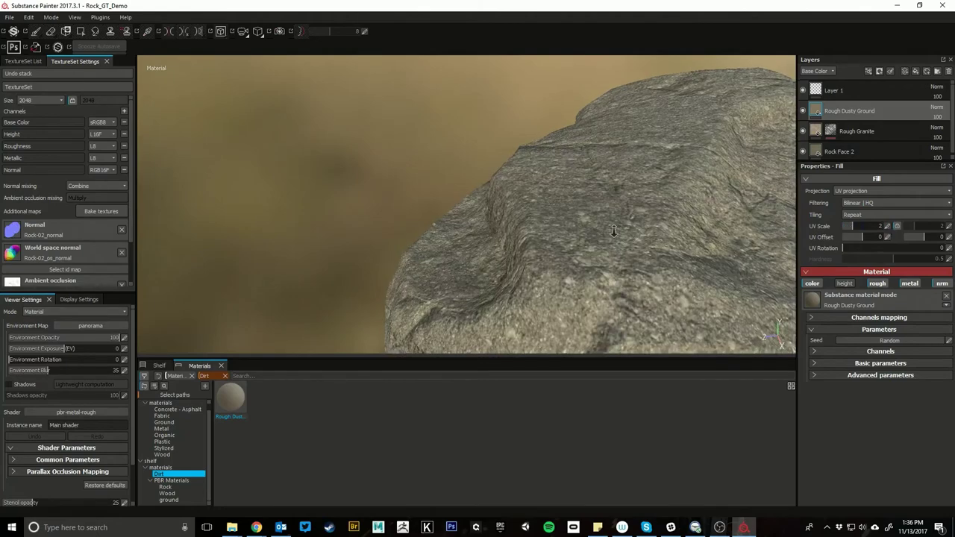
- Set Rough Dusty Ground's Saturation to 0.52, Luminosity to 0.48 and Contrast to -0.17, keeping Hue Shift at 0
{"action": "left_click_drag", "start_coordinate": [664, 242], "coordinate": [522, 199], "text": "alt"}
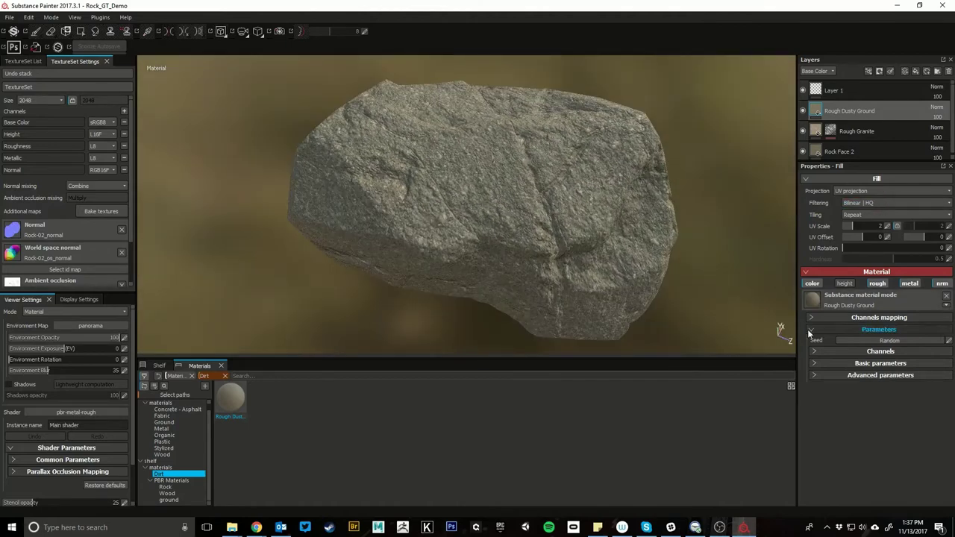
{"action": "left_click", "coordinate": [815, 353]}
{"action": "left_click", "coordinate": [815, 353]}
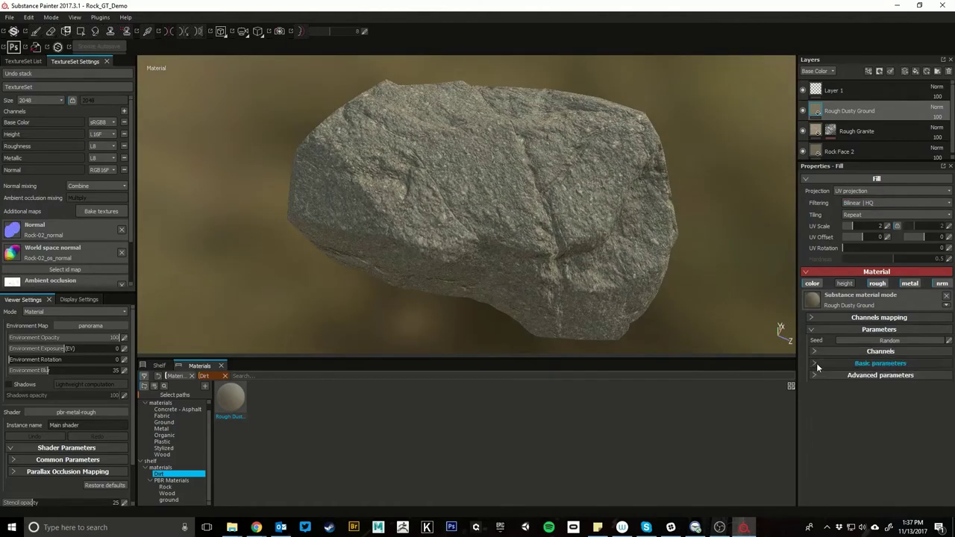
{"action": "left_click", "coordinate": [816, 364]}
{"action": "mouse_move", "coordinate": [840, 379]}
{"action": "left_mouse_down"}
{"action": "mouse_move", "coordinate": [901, 381]}
{"action": "mouse_move", "coordinate": [831, 382]}
{"action": "left_mouse_up"}
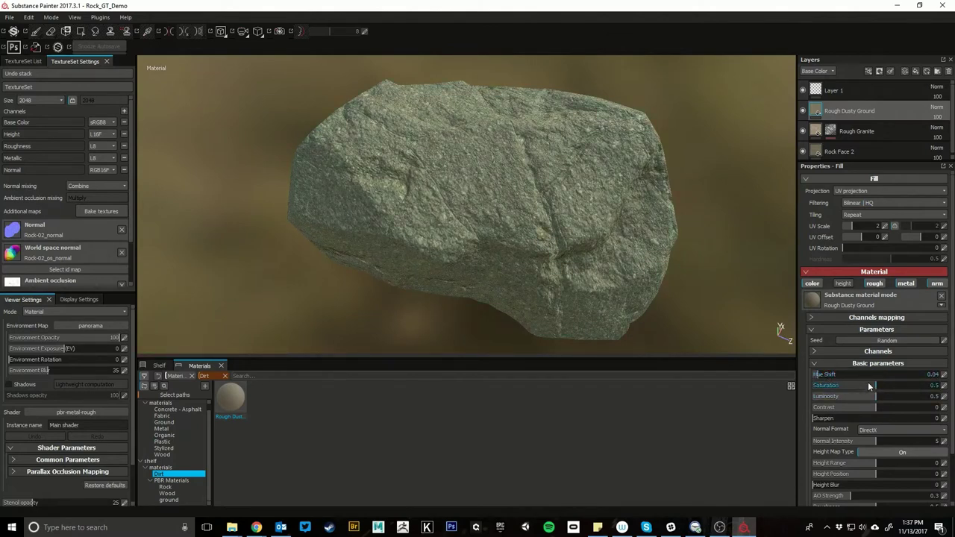
{"action": "left_click_drag", "start_coordinate": [877, 396], "coordinate": [899, 413]}
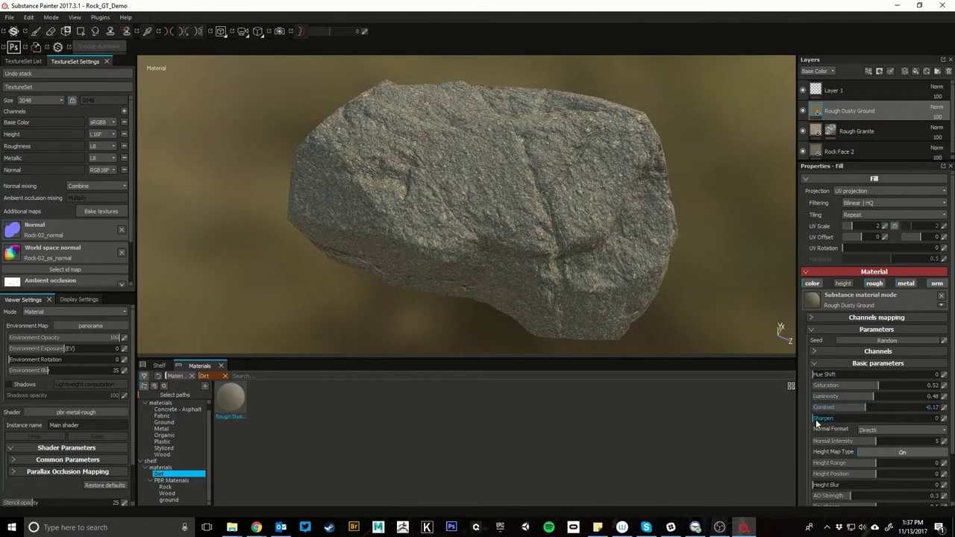
- Set Rough Dusty Ground's Sharpen to 0.11, Normal Format to OpenGL, AO Strength to 0.78 and Roughness to 0.48
{"action": "left_click_drag", "start_coordinate": [814, 420], "coordinate": [817, 420]}
{"action": "left_click", "coordinate": [876, 433]}
{"action": "left_click", "coordinate": [880, 445]}
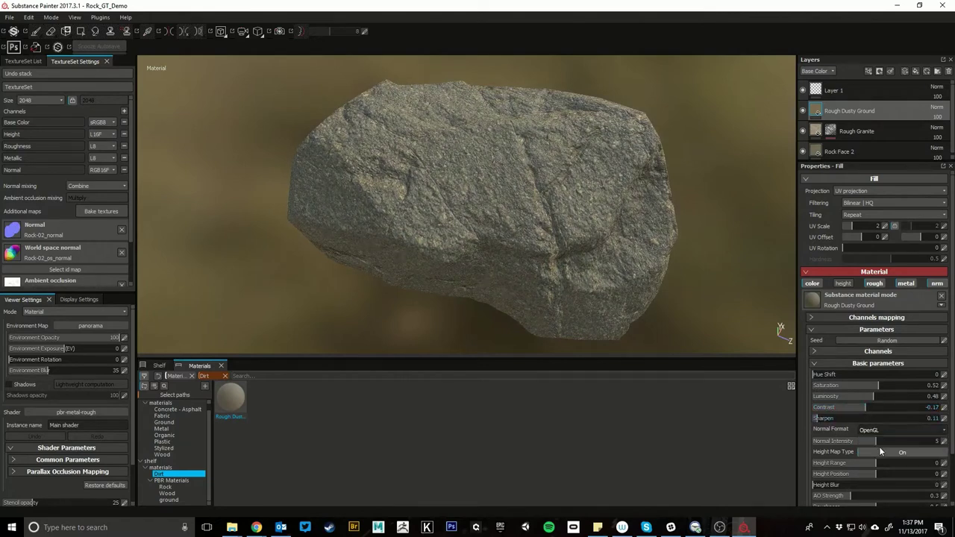
{"action": "scroll", "coordinate": [853, 431], "scroll_direction": "down", "scroll_amount": 2}
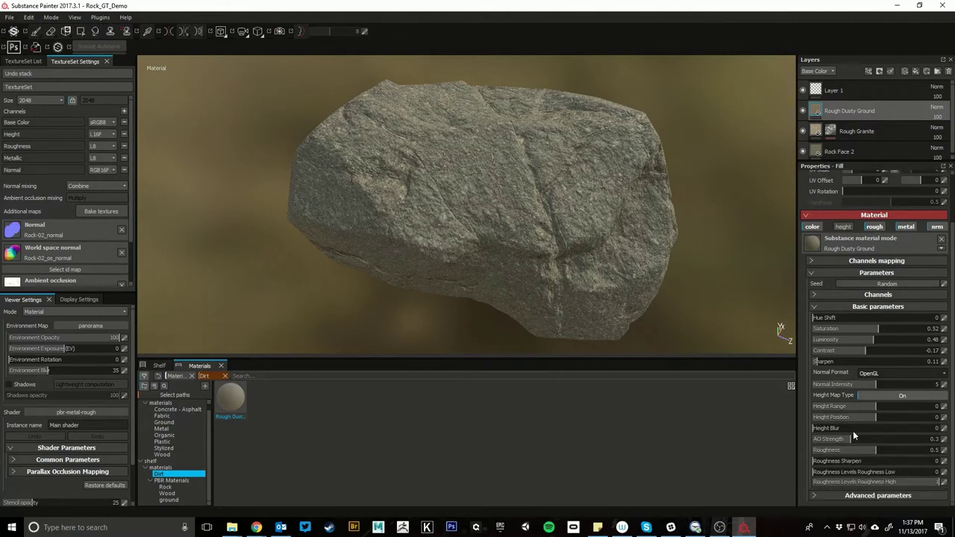
{"action": "left_click_drag", "start_coordinate": [856, 440], "coordinate": [875, 456]}
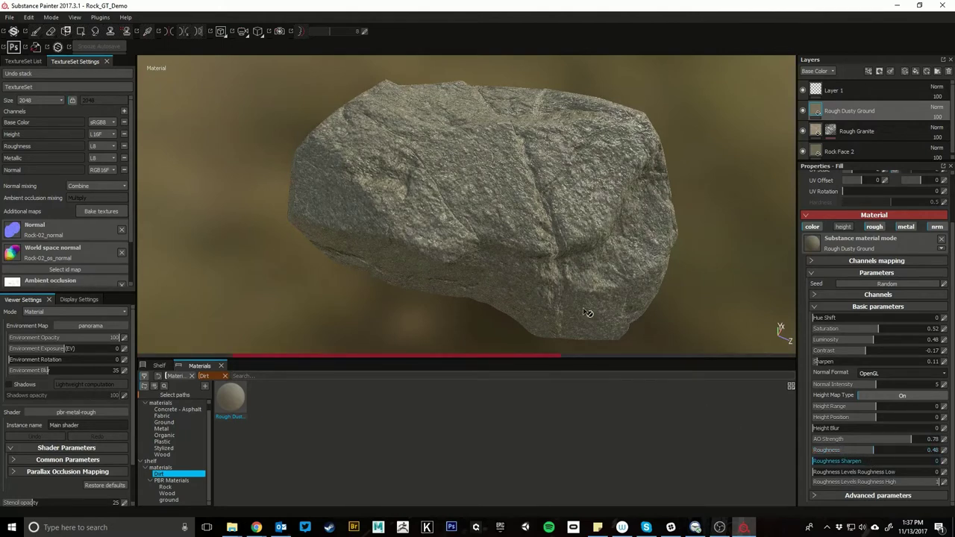
{"action": "left_click_drag", "start_coordinate": [575, 259], "coordinate": [694, 245], "text": "alt"}
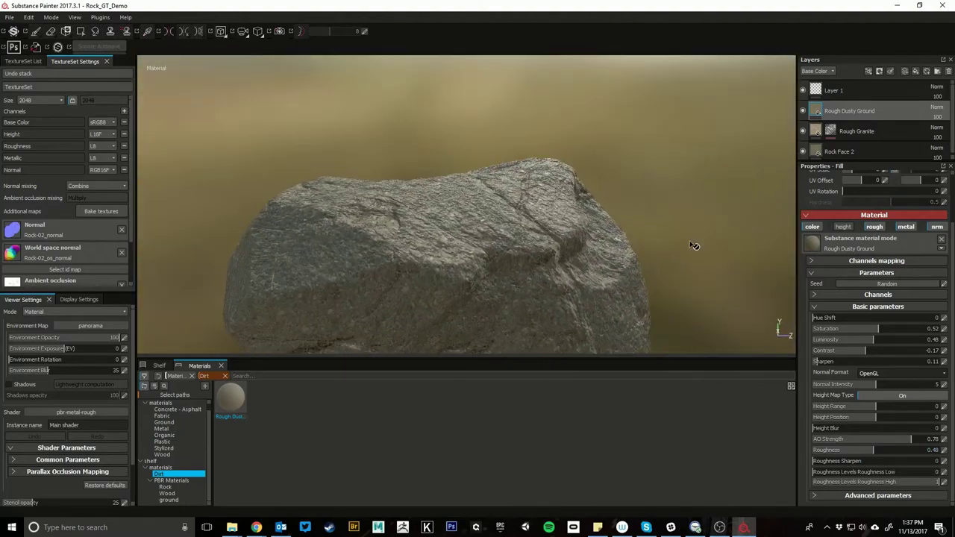
- Set the alpha of Rough Dusty Ground's Dirt Color 1 to 0.7 and of Dirt Color 2 to 0.4
{"action": "left_click", "coordinate": [864, 496]}
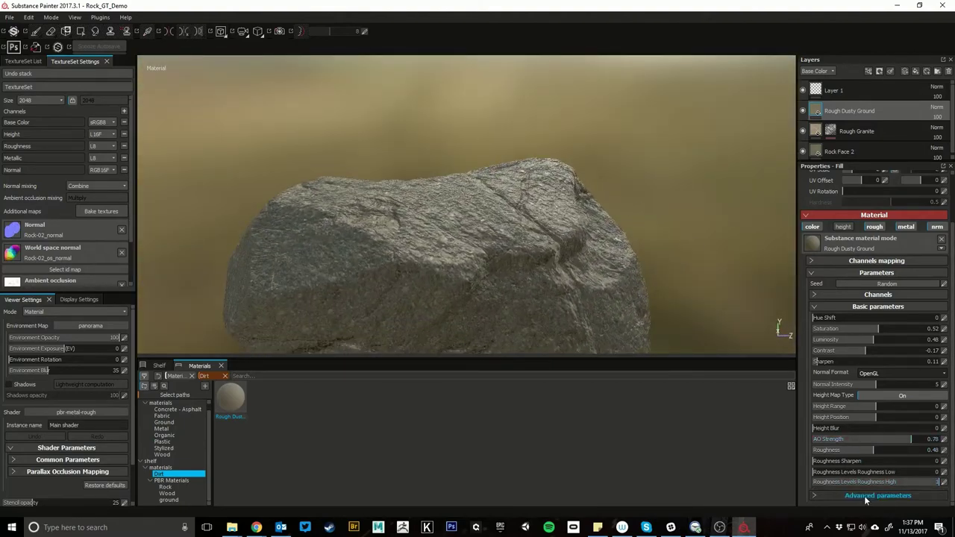
{"action": "scroll", "coordinate": [862, 493], "scroll_direction": "down", "scroll_amount": 2}
{"action": "left_click_drag", "start_coordinate": [574, 209], "coordinate": [609, 273], "text": "alt"}
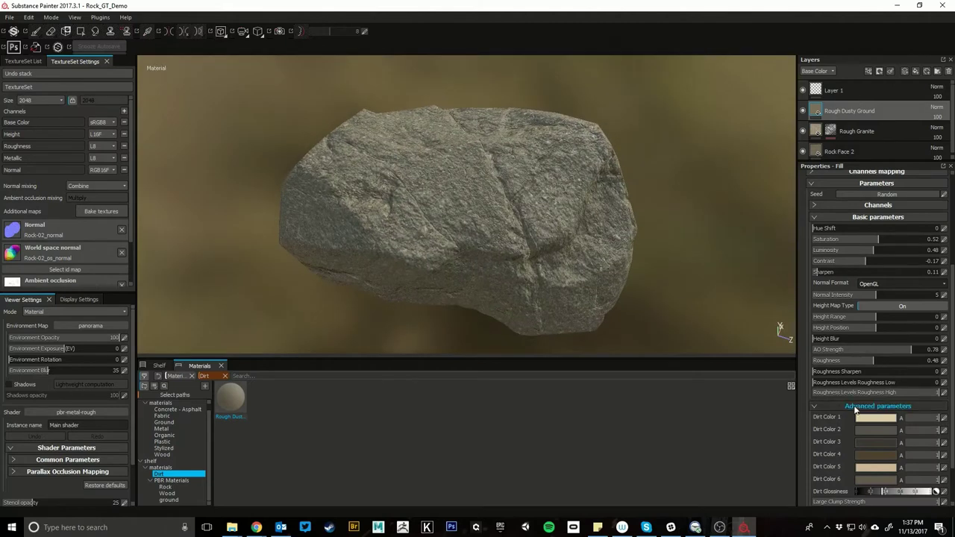
{"action": "left_click_drag", "start_coordinate": [930, 423], "coordinate": [918, 432]}
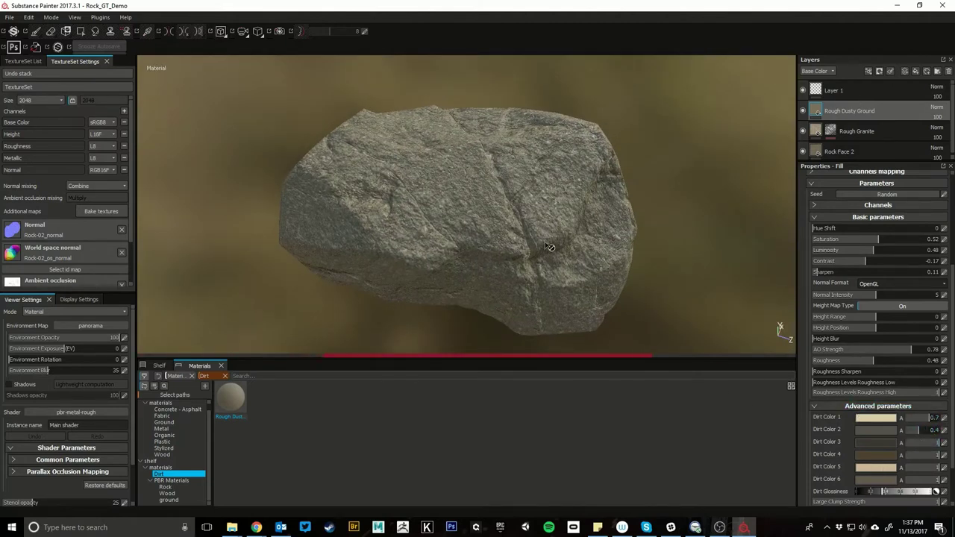
- Change Rough Dusty Ground's Dirt Color 4 to an orange-brown with RGB 0.635, 0.440, 0.225
{"action": "left_click", "coordinate": [870, 455]}
{"action": "left_click", "coordinate": [846, 453]}
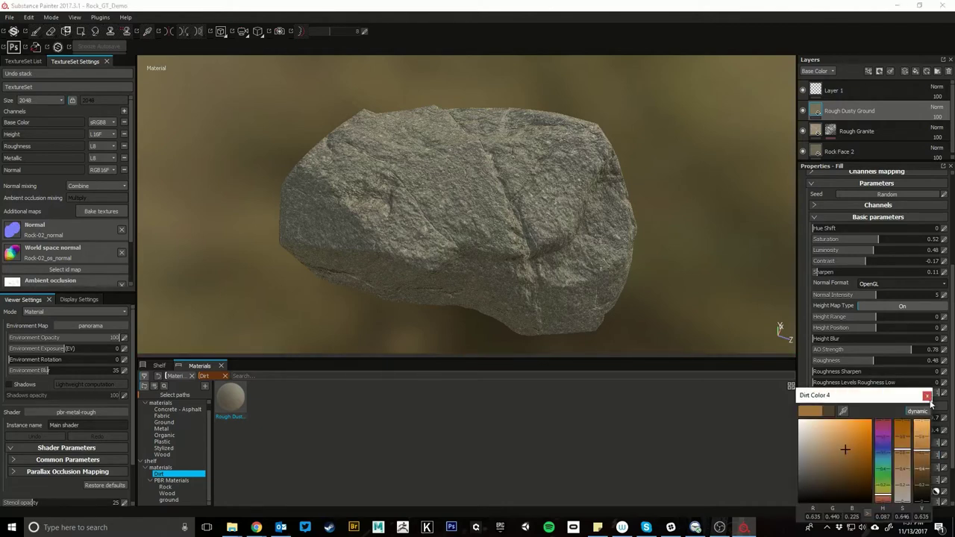
{"action": "left_click_drag", "start_coordinate": [525, 194], "coordinate": [544, 199], "text": "alt"}
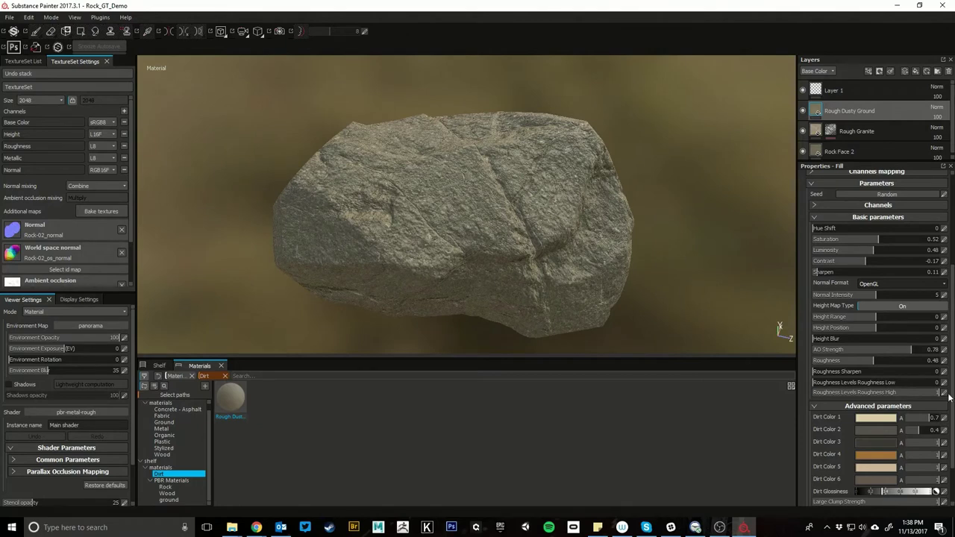
- Raise Rough Dusty Ground's Rock Glossiness and check the effect on the rock's surface
{"action": "scroll", "coordinate": [949, 398], "scroll_direction": "down", "scroll_amount": 3}
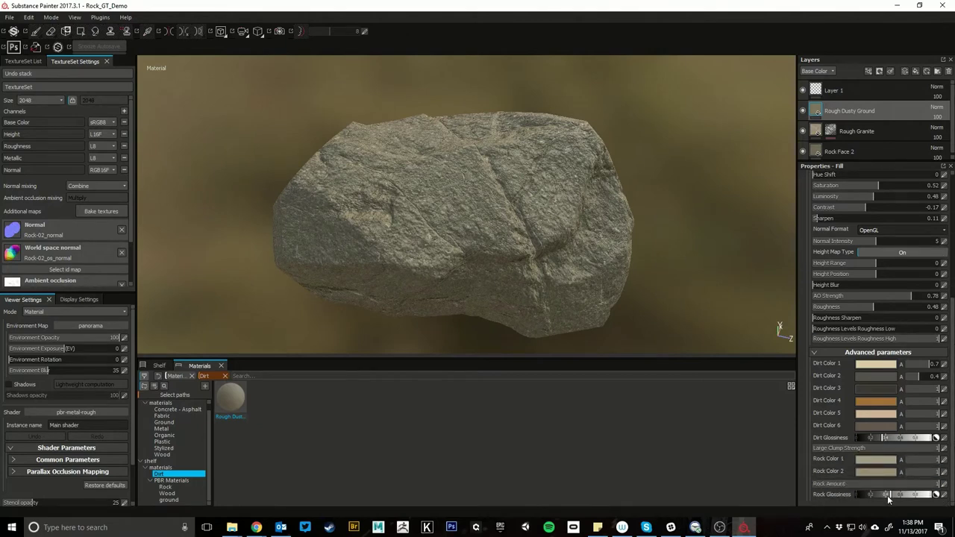
{"action": "mouse_move", "coordinate": [871, 494]}
{"action": "left_mouse_down"}
{"action": "mouse_move", "coordinate": [930, 497]}
{"action": "mouse_move", "coordinate": [912, 498]}
{"action": "left_mouse_up"}
{"action": "scroll", "coordinate": [431, 123], "scroll_direction": "up", "scroll_amount": 4}
{"action": "left_click_drag", "start_coordinate": [432, 124], "coordinate": [590, 176], "text": "alt"}
- Apply the Stain Scratches smart mask to the Rough Dusty Ground layer and compare the rock without its MG Mask Editor
{"action": "right_click", "coordinate": [839, 111]}
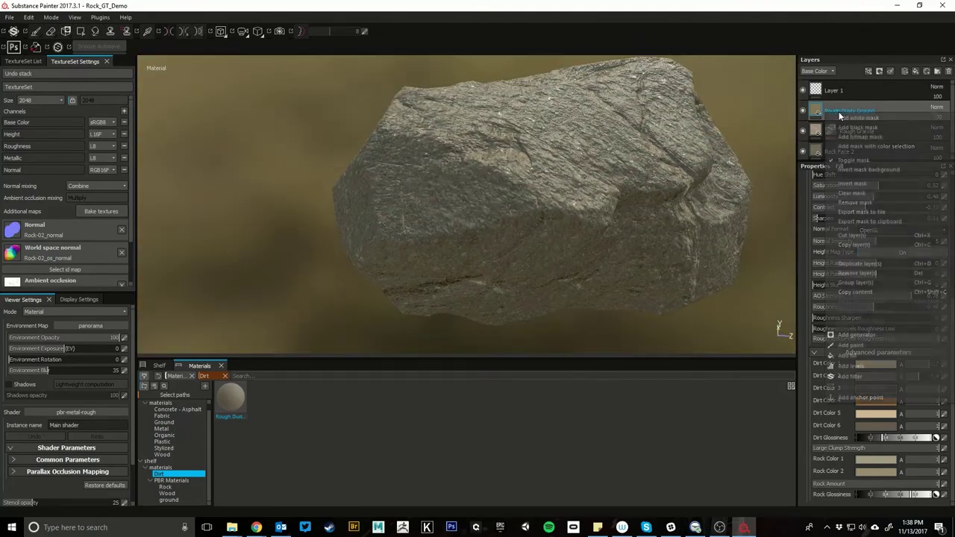
{"action": "left_click", "coordinate": [143, 463]}
{"action": "left_click", "coordinate": [158, 365]}
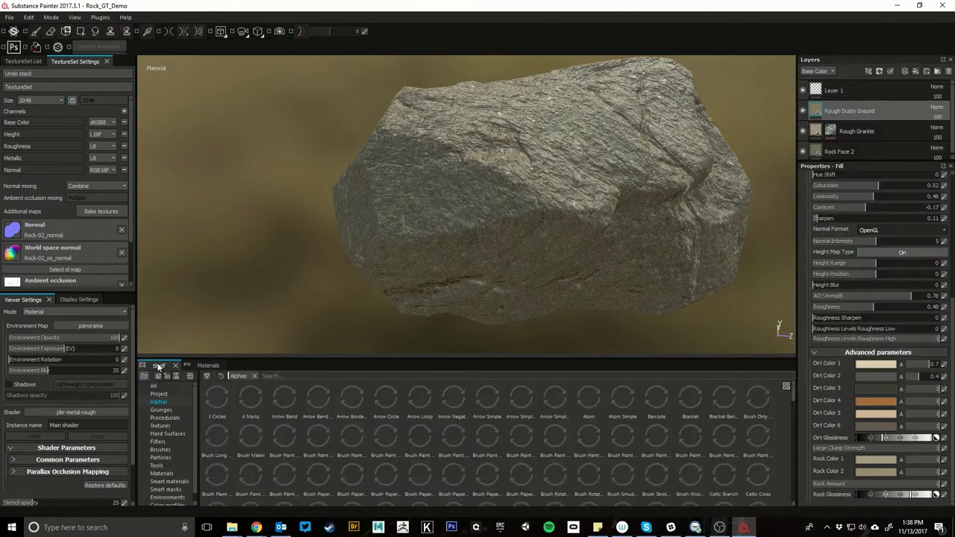
{"action": "left_click", "coordinate": [172, 490]}
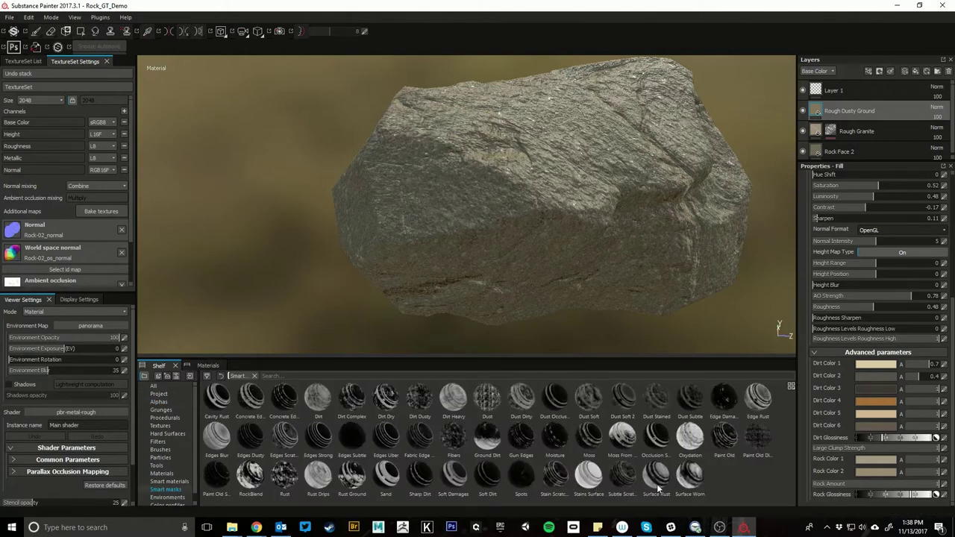
{"action": "left_click_drag", "start_coordinate": [555, 474], "coordinate": [856, 116]}
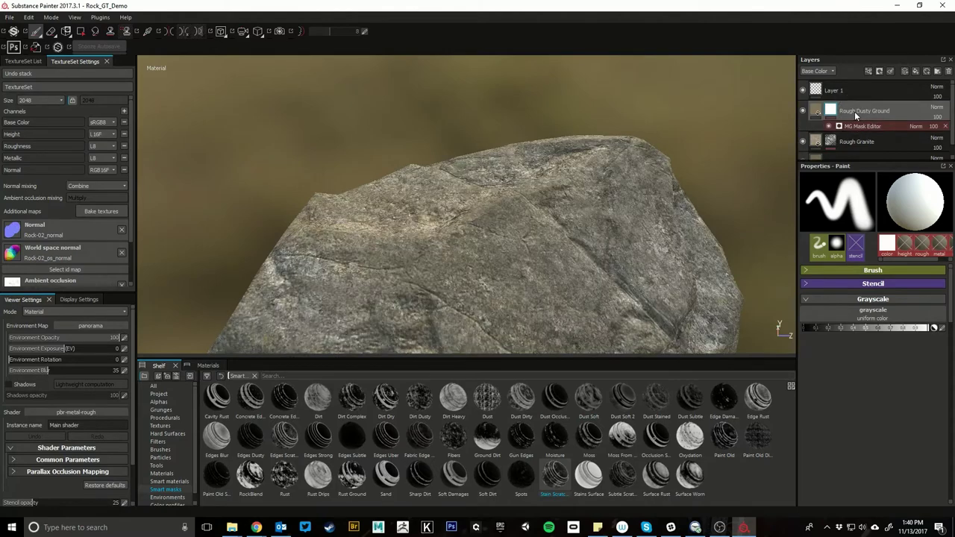
{"action": "left_click", "coordinate": [830, 129]}
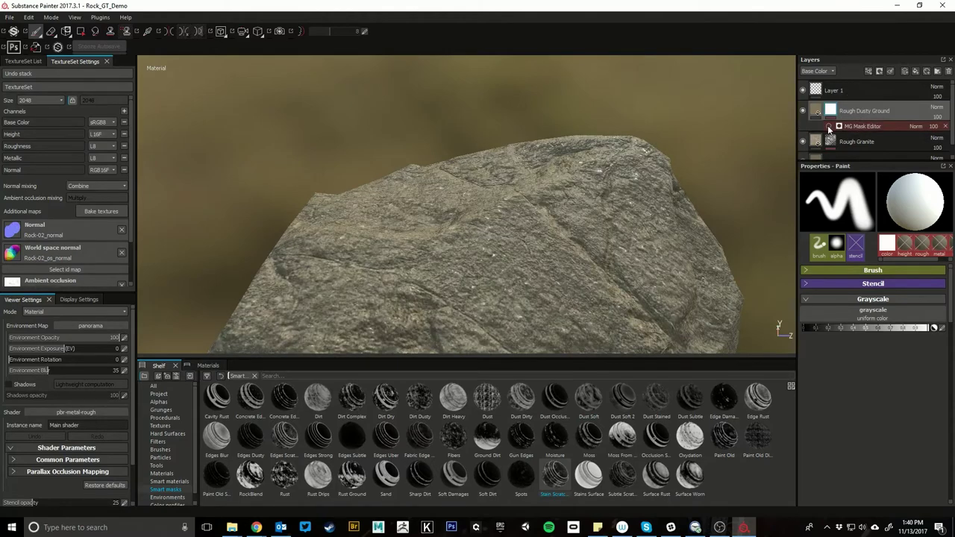
- In the MG Mask Editor, set the Grunge Plaster Cracked texture's Balance to 0.15, Contrast to 0.23 and Brush Pattern to 0.04
{"action": "left_click", "coordinate": [850, 129]}
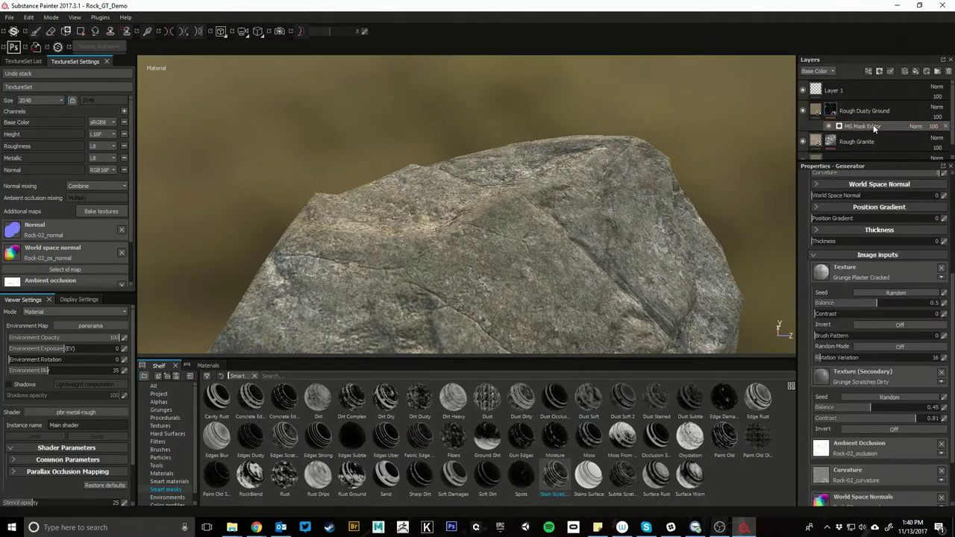
{"action": "left_click_drag", "start_coordinate": [624, 234], "coordinate": [593, 229], "text": "alt"}
{"action": "middle_click_drag", "start_coordinate": [592, 230], "coordinate": [593, 170], "text": "alt"}
{"action": "left_click_drag", "start_coordinate": [592, 171], "coordinate": [563, 119], "text": "alt"}
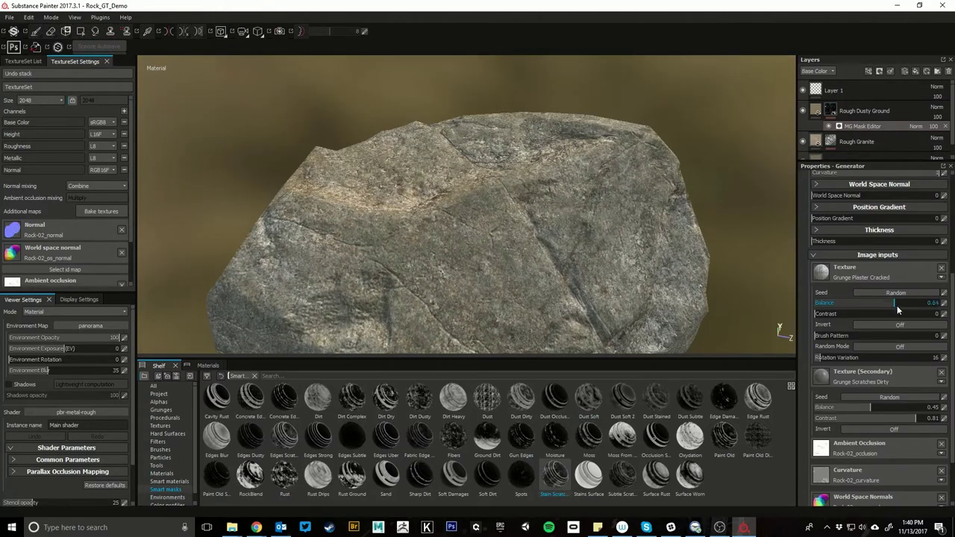
{"action": "left_click_drag", "start_coordinate": [894, 306], "coordinate": [845, 321]}
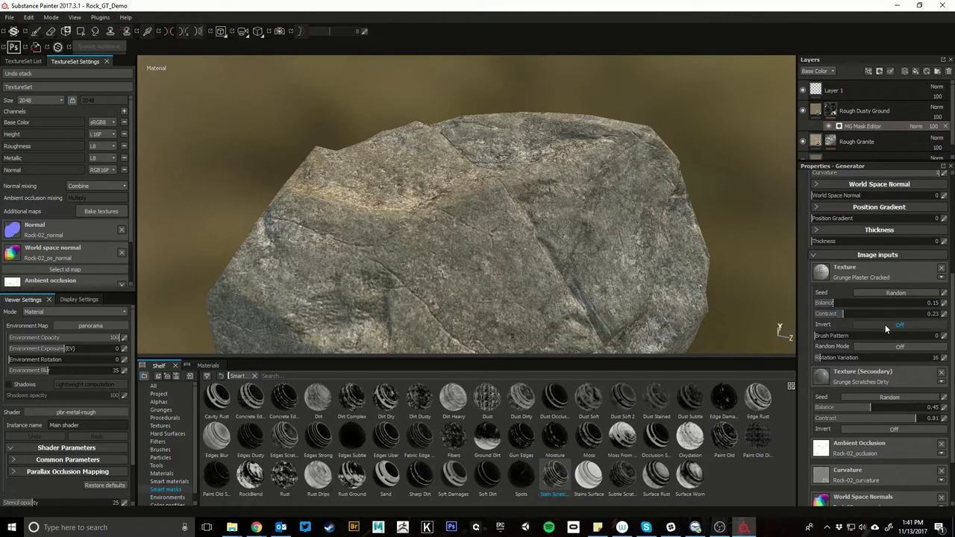
{"action": "mouse_move", "coordinate": [839, 338]}
{"action": "left_mouse_down"}
{"action": "mouse_move", "coordinate": [848, 343]}
{"action": "mouse_move", "coordinate": [803, 348]}
{"action": "left_mouse_up"}
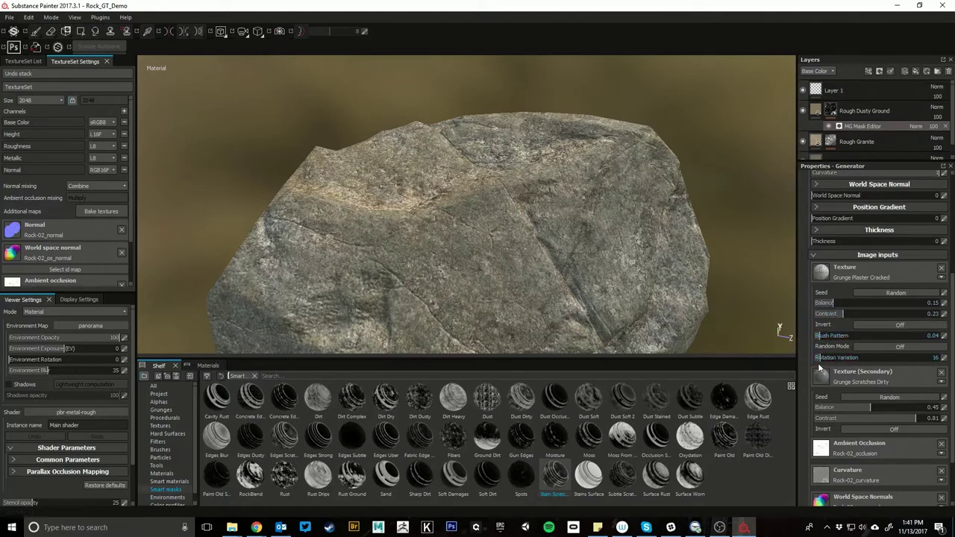
- Set the secondary Grunge Scratches Dirty texture's Balance to 0.51 and Contrast to 1
{"action": "scroll", "coordinate": [821, 361], "scroll_direction": "down", "scroll_amount": 2}
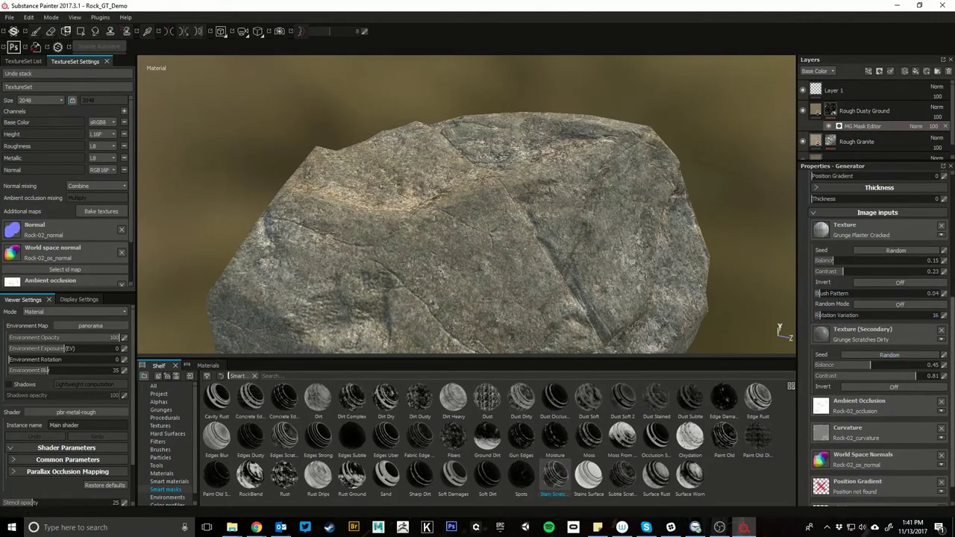
{"action": "scroll", "coordinate": [862, 344], "scroll_direction": "down", "scroll_amount": 1}
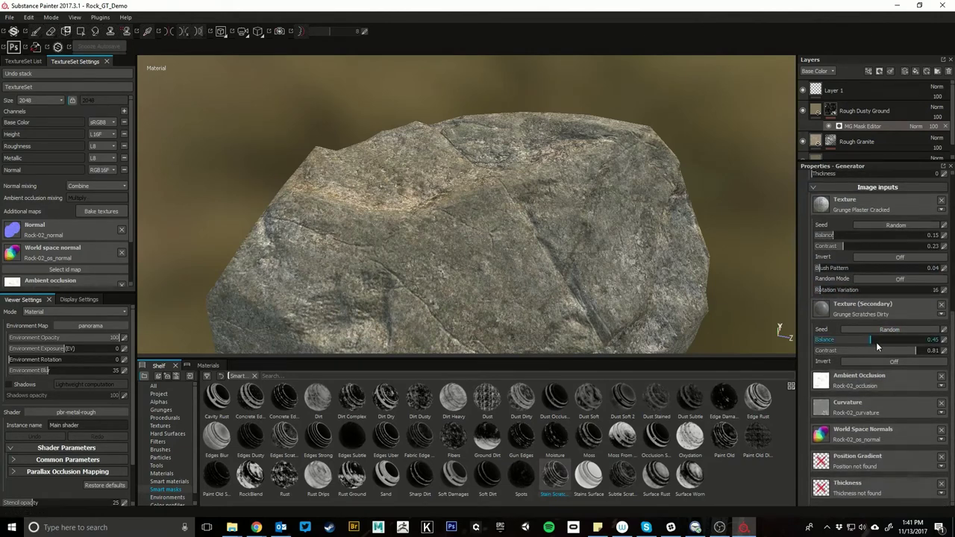
{"action": "left_click_drag", "start_coordinate": [875, 341], "coordinate": [939, 351]}
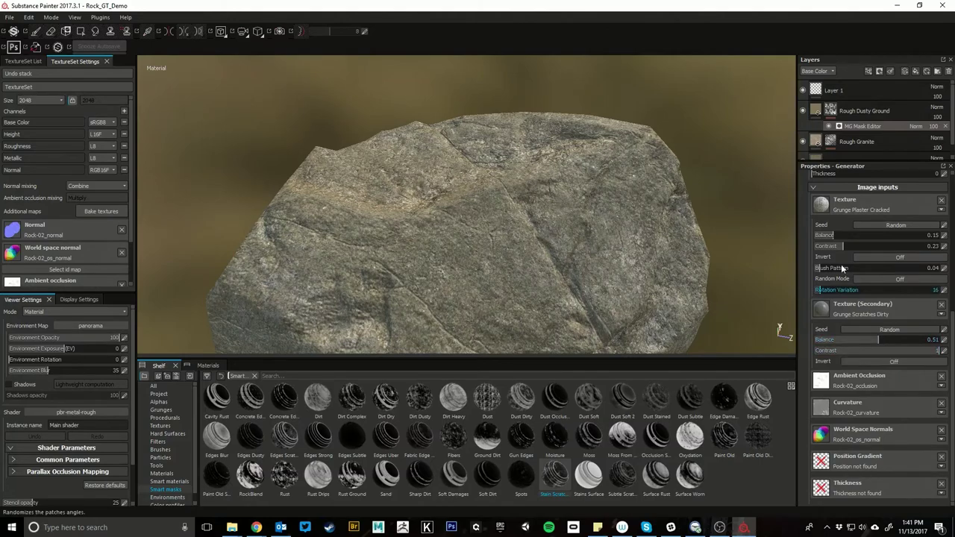
{"action": "left_click_drag", "start_coordinate": [432, 179], "coordinate": [811, 129], "text": "alt"}
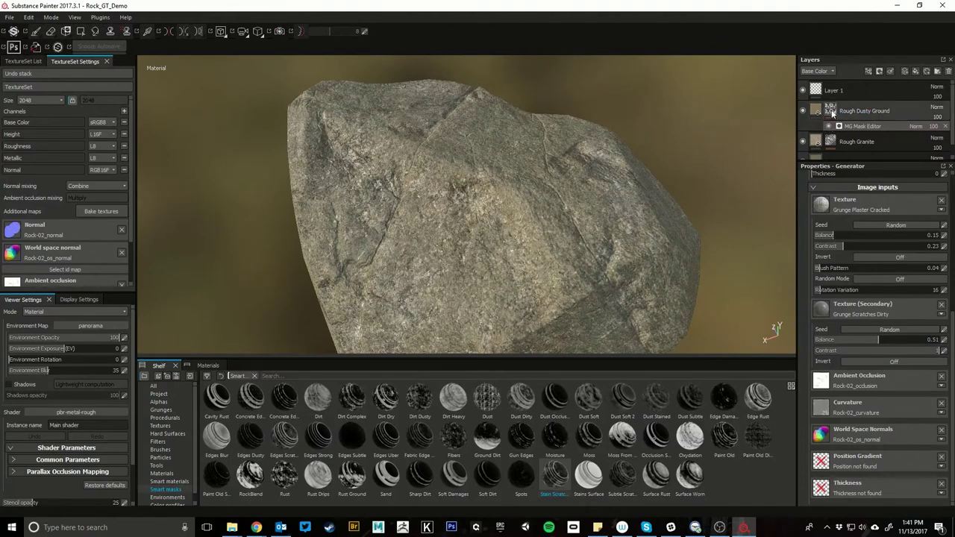
- Add a fill effect to Rough Dusty Ground's mask and use Grunge 008 as its grayscale image
{"action": "left_click", "coordinate": [833, 111]}
{"action": "right_click", "coordinate": [833, 112]}
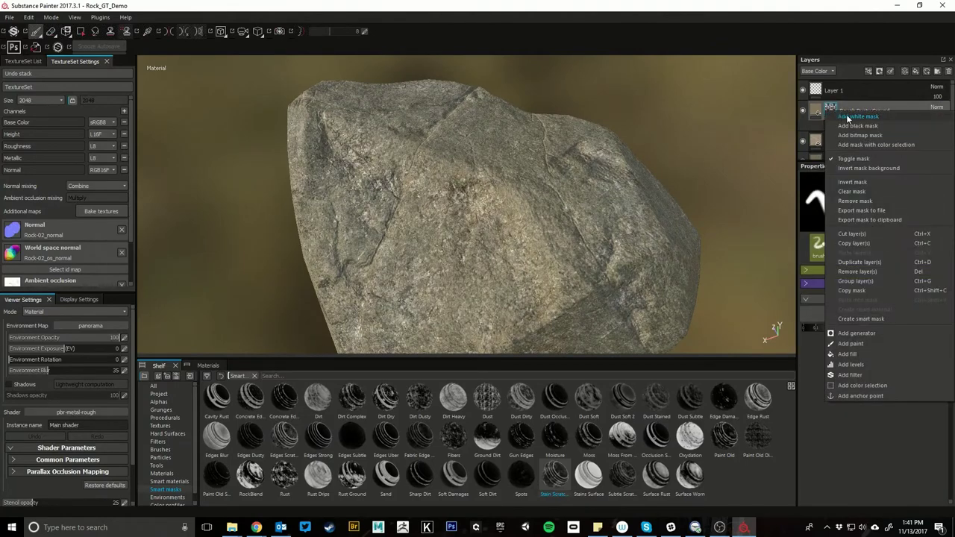
{"action": "left_click", "coordinate": [847, 354]}
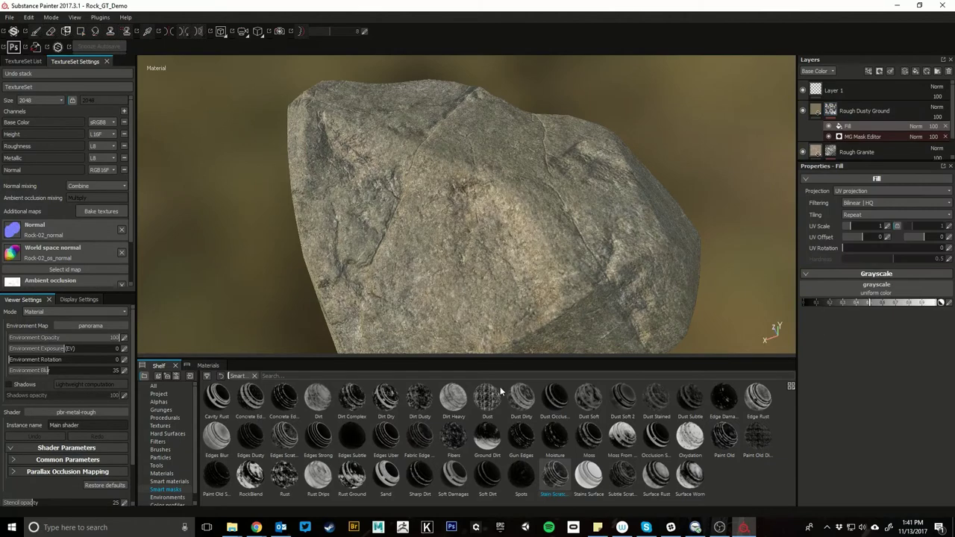
{"action": "left_click", "coordinate": [161, 402]}
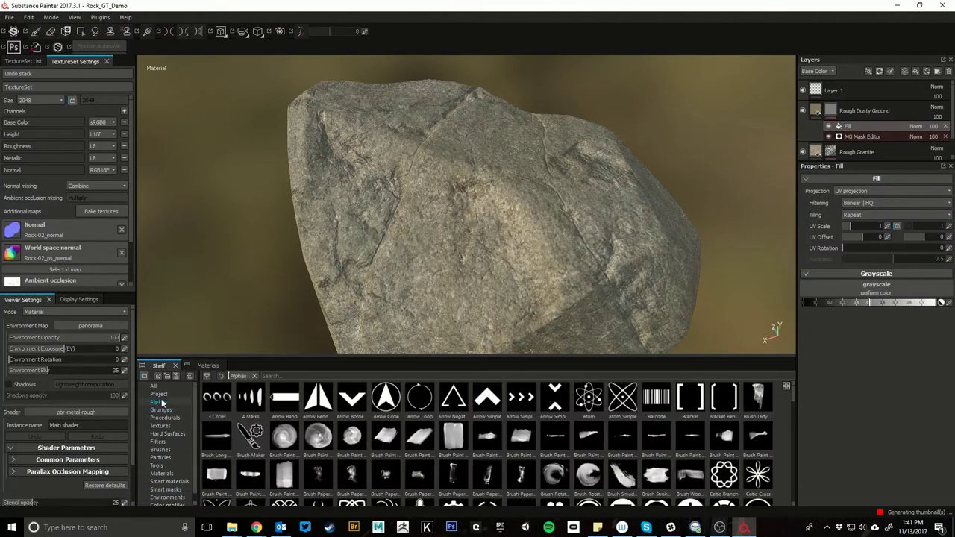
{"action": "left_click", "coordinate": [169, 418]}
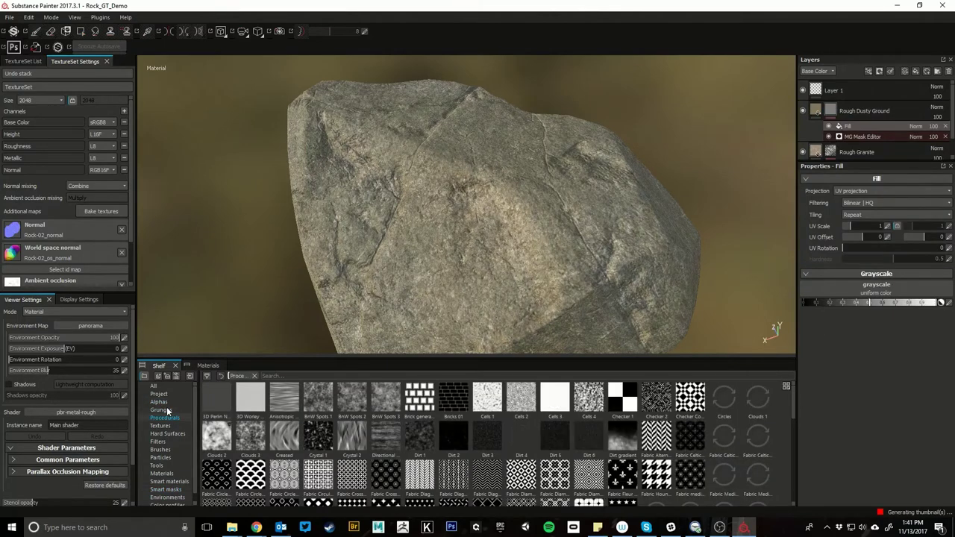
{"action": "left_click", "coordinate": [160, 410]}
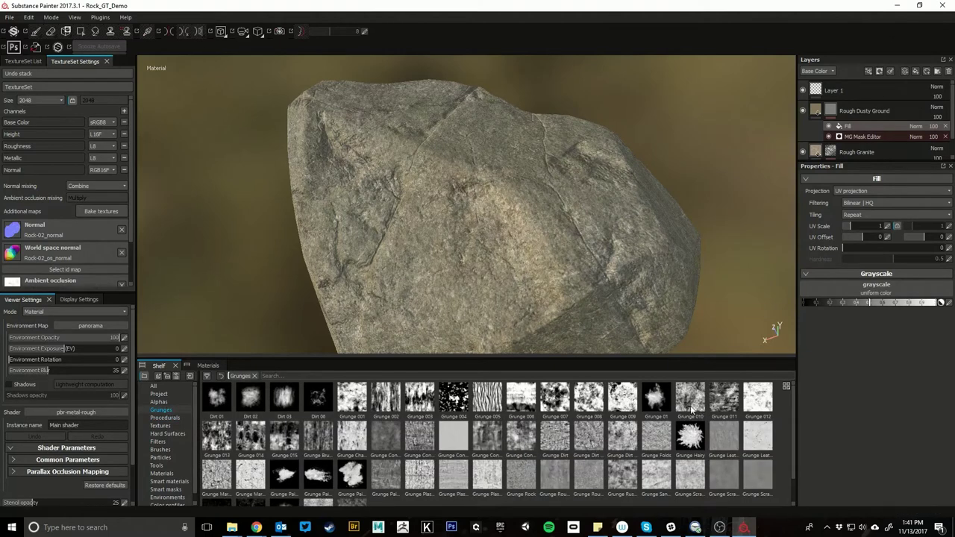
{"action": "left_click_drag", "start_coordinate": [589, 404], "coordinate": [857, 296]}
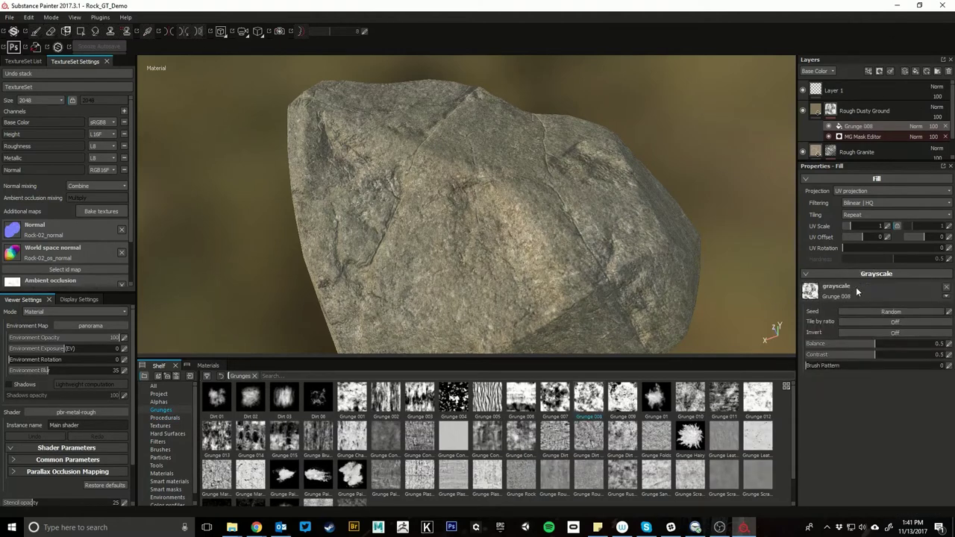
- Hide the MG Mask Editor effect and inspect the rock with Grunge 008 switched off and on
{"action": "left_click", "coordinate": [829, 136]}
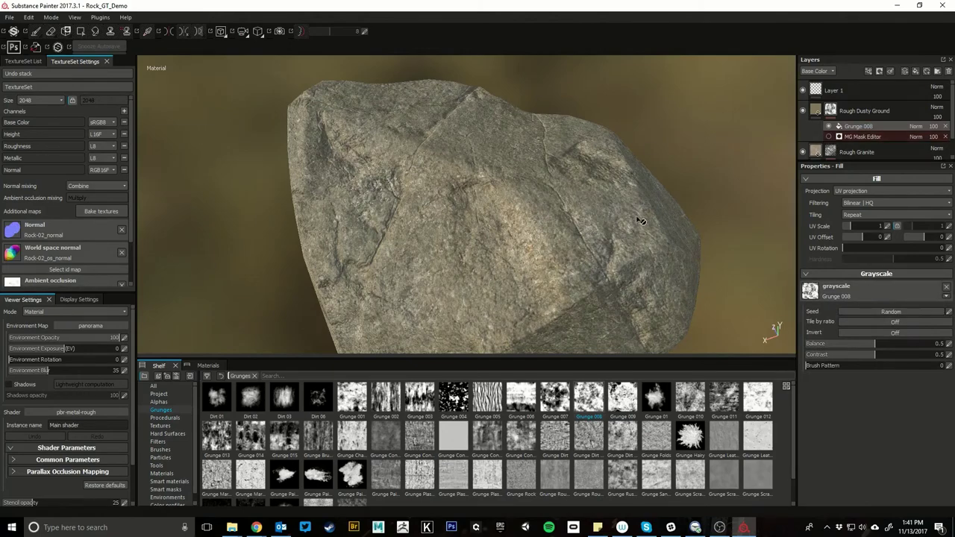
{"action": "left_click_drag", "start_coordinate": [640, 220], "coordinate": [844, 255], "text": "alt"}
{"action": "left_click_drag", "start_coordinate": [249, 219], "coordinate": [526, 234], "text": "alt"}
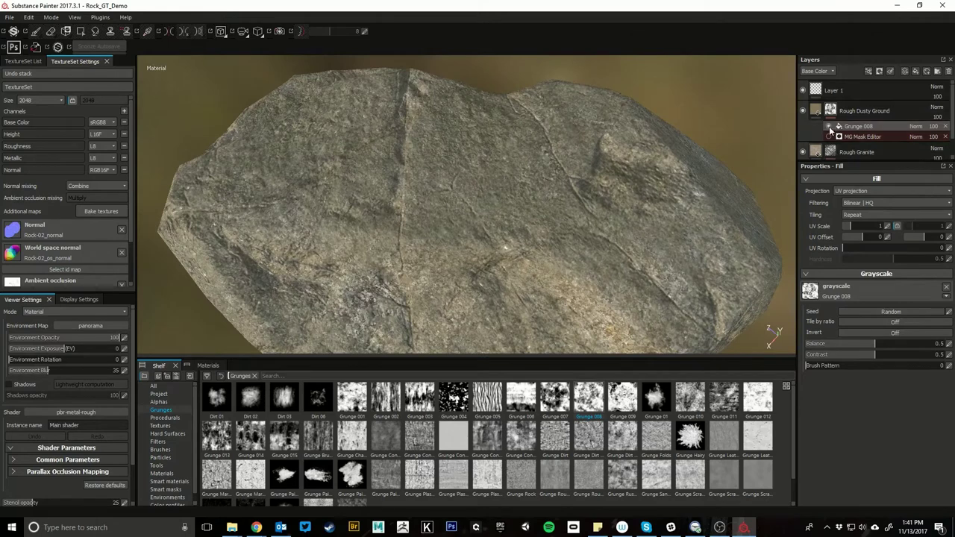
{"action": "left_click", "coordinate": [830, 129]}
{"action": "left_click", "coordinate": [830, 129]}
- Set the Grunge 008 fill's UV Scale to 2, Balance to 0.41 and Contrast to 0.92
{"action": "left_click", "coordinate": [887, 226]}
{"action": "type", "text": "2"}
{"action": "key", "text": "Return"}
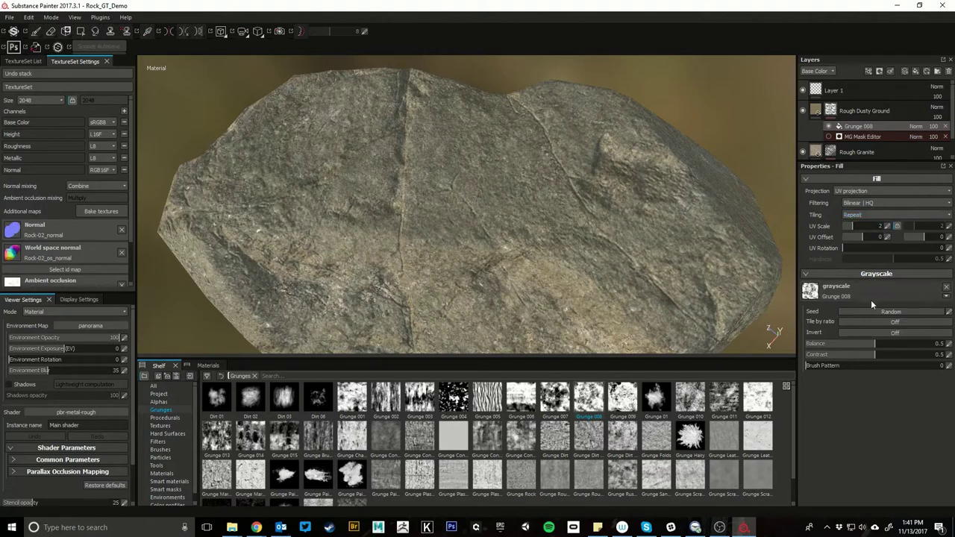
{"action": "mouse_move", "coordinate": [877, 344]}
{"action": "left_mouse_down"}
{"action": "mouse_move", "coordinate": [899, 345]}
{"action": "mouse_move", "coordinate": [881, 345]}
{"action": "mouse_move", "coordinate": [936, 370]}
{"action": "left_mouse_up"}
{"action": "left_click_drag", "start_coordinate": [632, 240], "coordinate": [772, 295], "text": "alt"}
{"action": "mouse_move", "coordinate": [877, 345]}
{"action": "left_mouse_down"}
{"action": "mouse_move", "coordinate": [848, 341]}
{"action": "mouse_move", "coordinate": [863, 344]}
{"action": "left_mouse_up"}
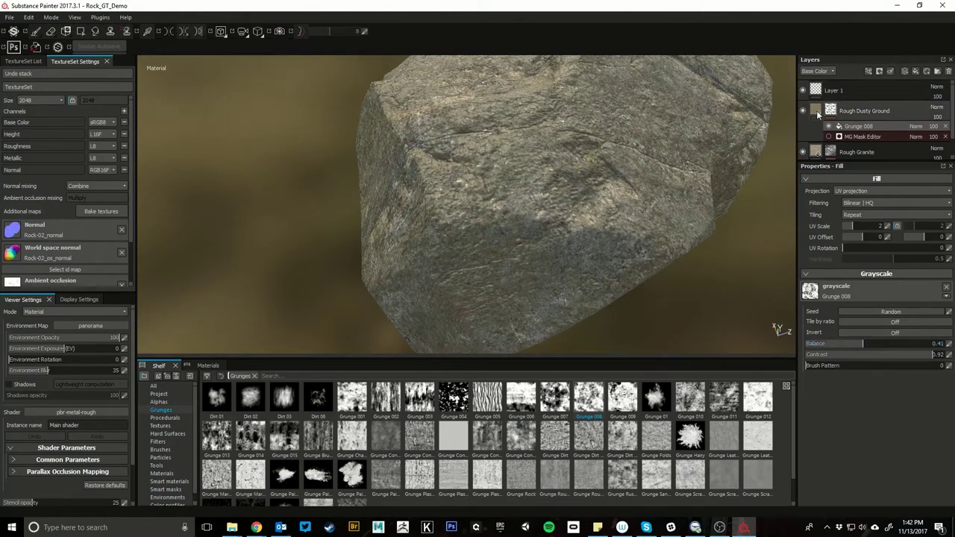
- Set Rough Dusty Ground's Hue Shift to 0.02 after trying 0.2, and lower its Luminosity slightly
{"action": "left_click", "coordinate": [818, 113]}
{"action": "scroll", "coordinate": [928, 412], "scroll_direction": "down", "scroll_amount": 5}
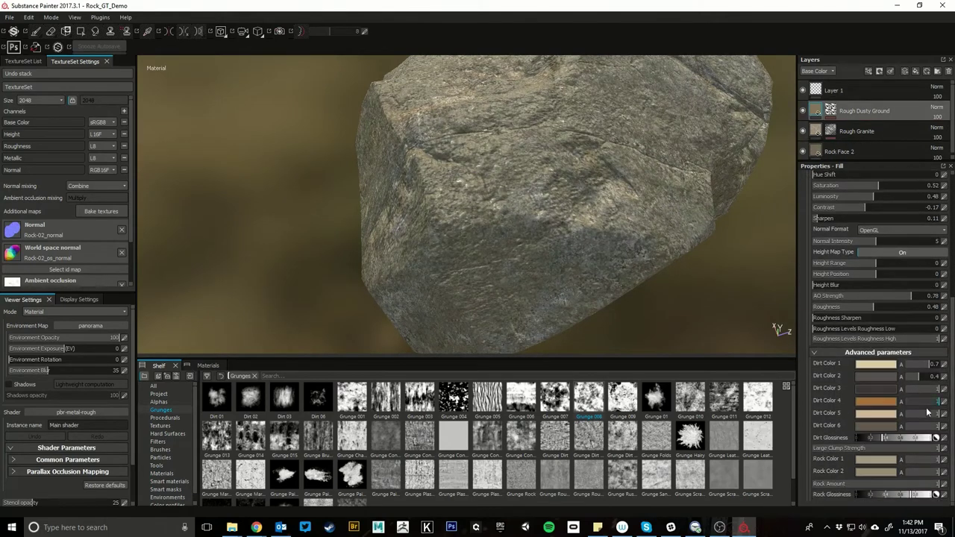
{"action": "left_click", "coordinate": [814, 352]}
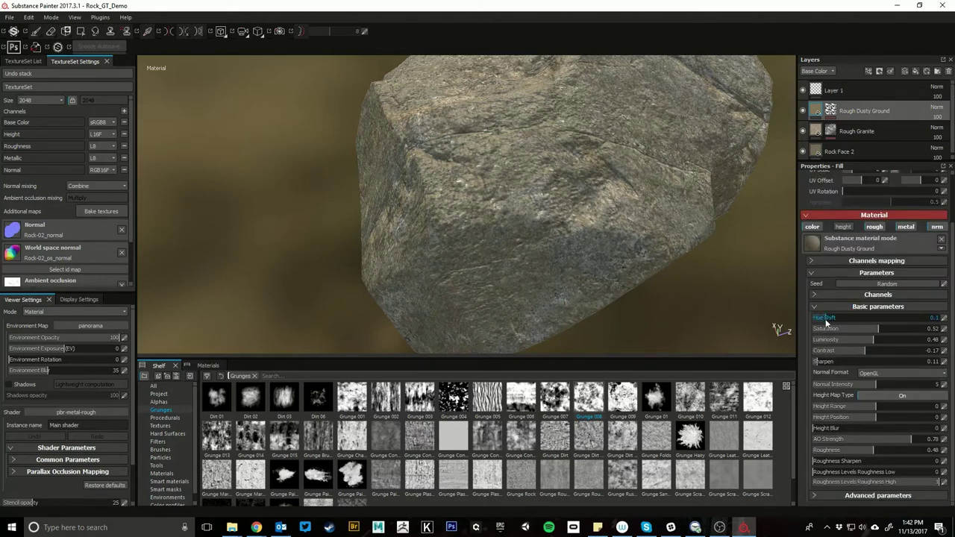
{"action": "left_click_drag", "start_coordinate": [826, 322], "coordinate": [817, 326]}
{"action": "mouse_move", "coordinate": [471, 174]}
{"action": "left_mouse_down", "text": "alt"}
{"action": "mouse_move", "coordinate": [575, 181]}
{"action": "mouse_move", "coordinate": [497, 203]}
{"action": "mouse_move", "coordinate": [571, 234]}
{"action": "left_mouse_up", "text": "alt"}
{"action": "left_click", "coordinate": [944, 318]}
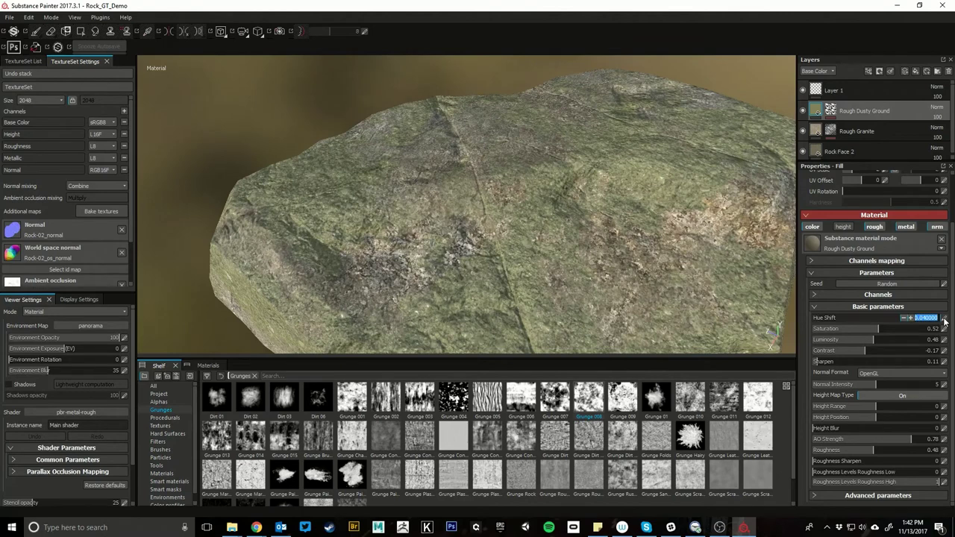
{"action": "type", "text": "0.2"}
{"action": "key", "text": "Return"}
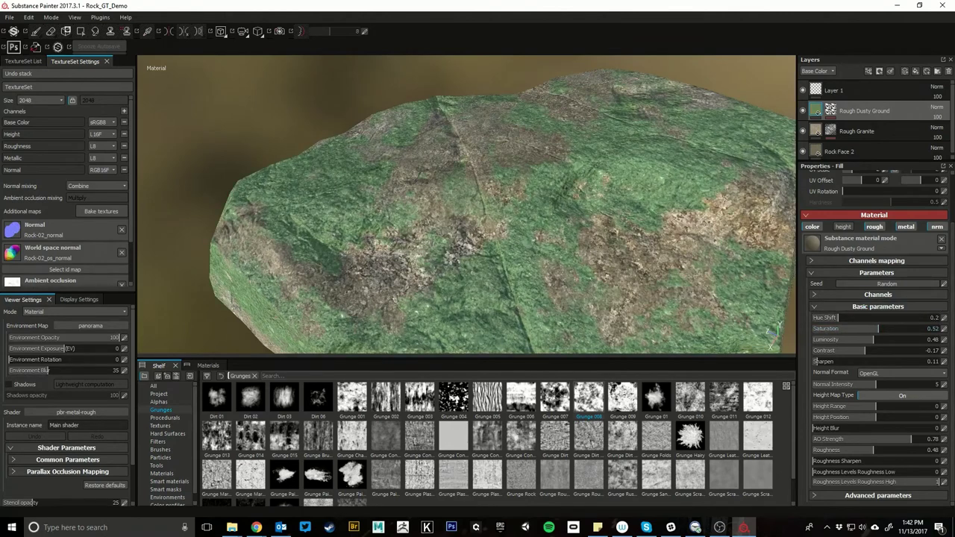
{"action": "left_click", "coordinate": [945, 319]}
{"action": "type", "text": "0.02"}
{"action": "key", "text": "Return"}
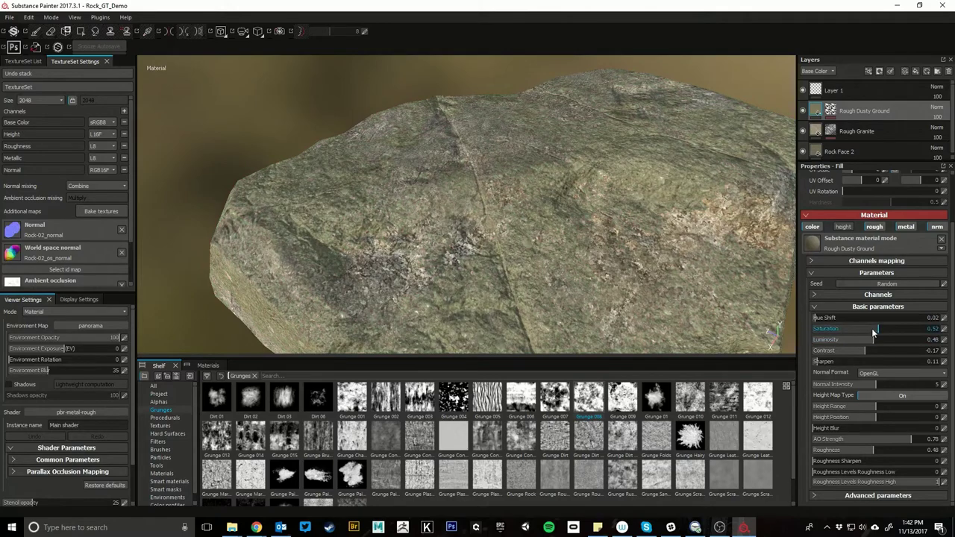
{"action": "left_click_drag", "start_coordinate": [877, 344], "coordinate": [860, 360]}
{"action": "left_click_drag", "start_coordinate": [648, 287], "coordinate": [756, 146], "text": "alt"}
- Set the Contrast of the Grunge 008 fill in Rough Dusty Ground's mask to 0.54
{"action": "left_click", "coordinate": [831, 110]}
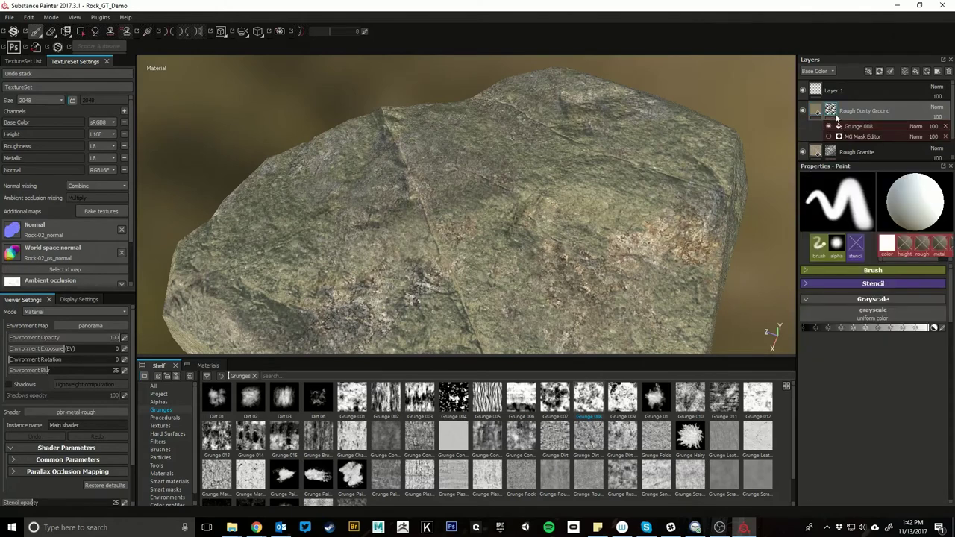
{"action": "left_click", "coordinate": [855, 126]}
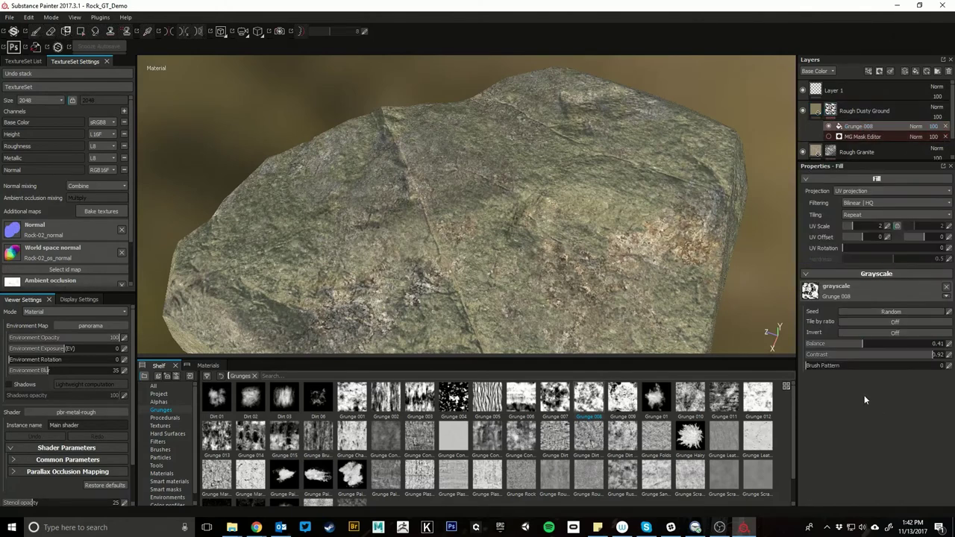
{"action": "left_click_drag", "start_coordinate": [933, 356], "coordinate": [880, 355]}
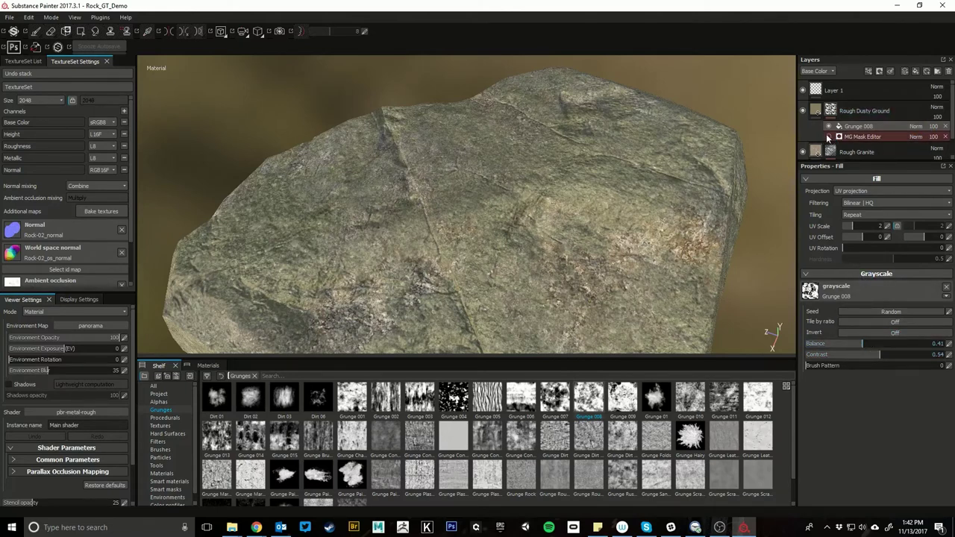
- With the MG Mask Editor switched back on, try Screen blending for Grunge 008 and settle on Multiply
{"action": "left_click", "coordinate": [915, 126]}
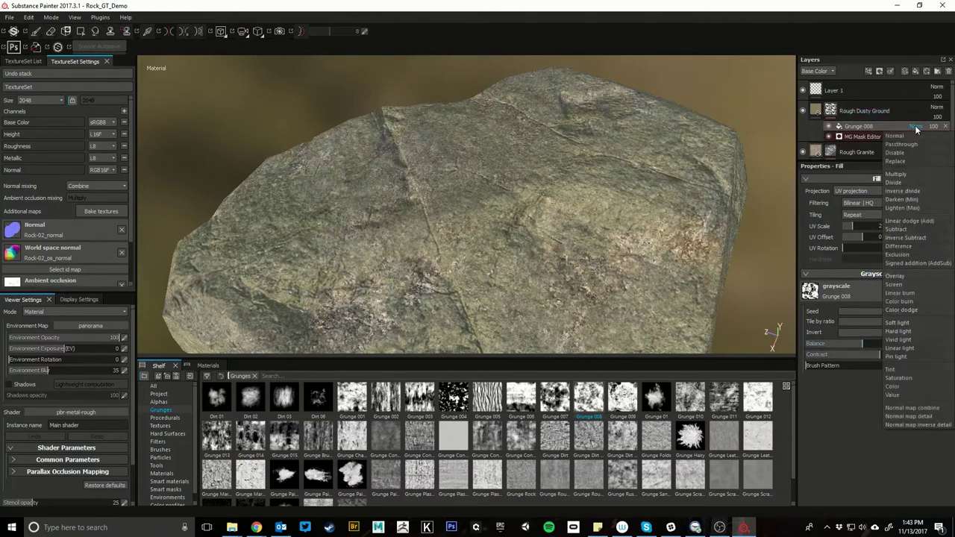
{"action": "left_click", "coordinate": [895, 285]}
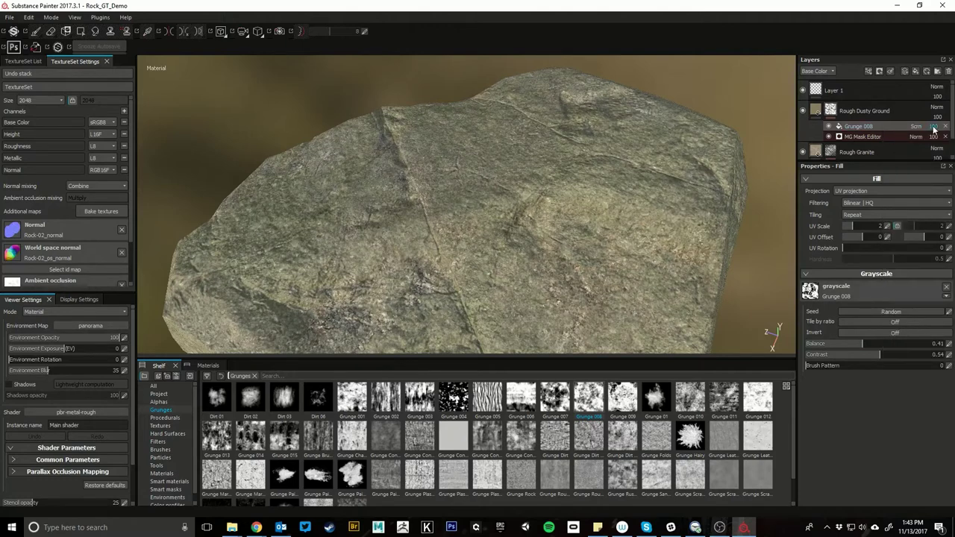
{"action": "left_click", "coordinate": [917, 127]}
{"action": "left_click", "coordinate": [904, 179]}
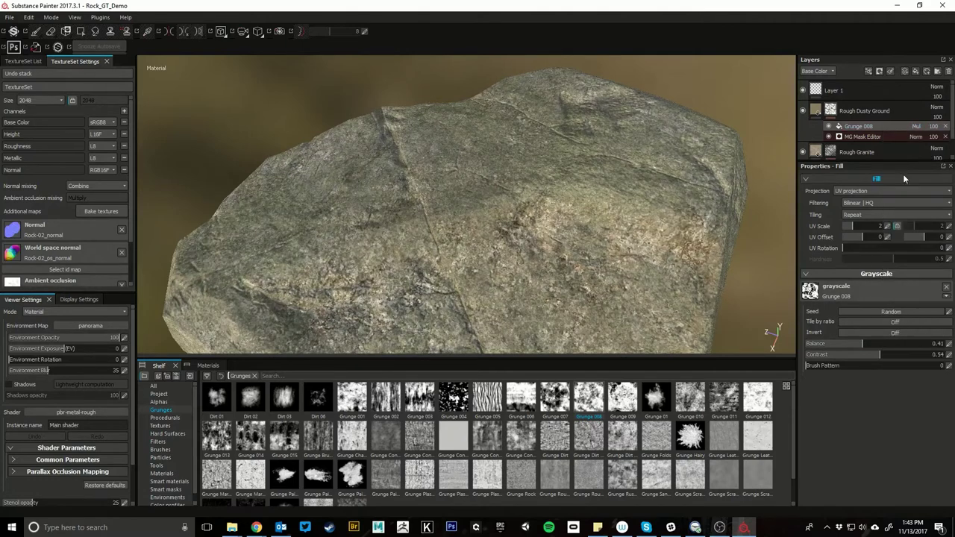
- Compare the mask with Grunge 008 hidden and shown, and set the fill's blending to Hard light
{"action": "left_click", "coordinate": [829, 127]}
{"action": "left_click", "coordinate": [829, 127]}
{"action": "left_click", "coordinate": [829, 126]}
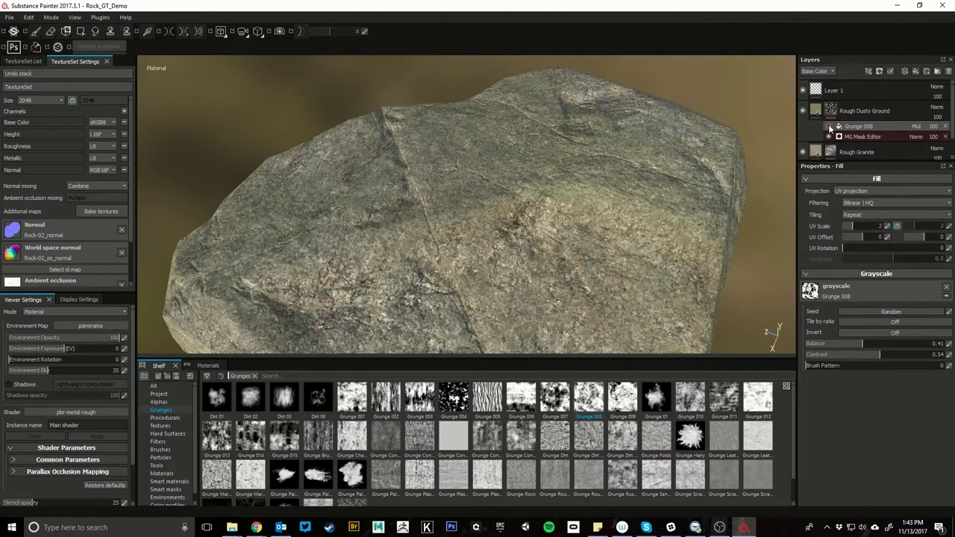
{"action": "left_click", "coordinate": [830, 127]}
{"action": "left_click", "coordinate": [829, 127]}
{"action": "left_click", "coordinate": [917, 127]}
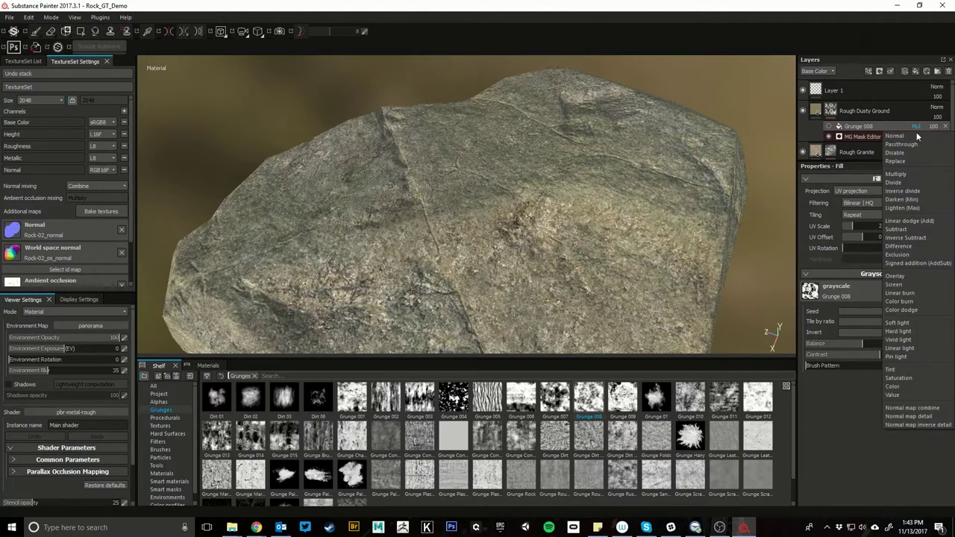
{"action": "left_click", "coordinate": [897, 331]}
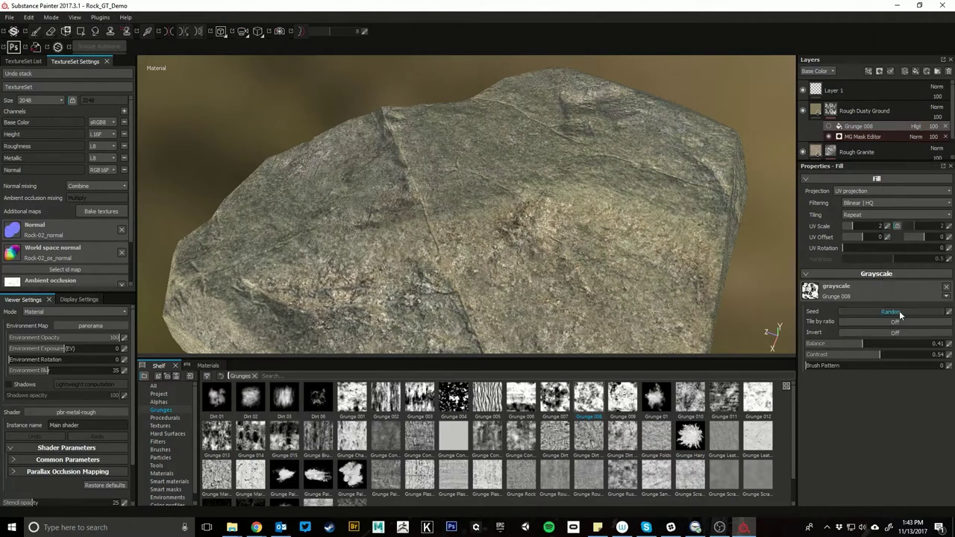
{"action": "left_click", "coordinate": [917, 129]}
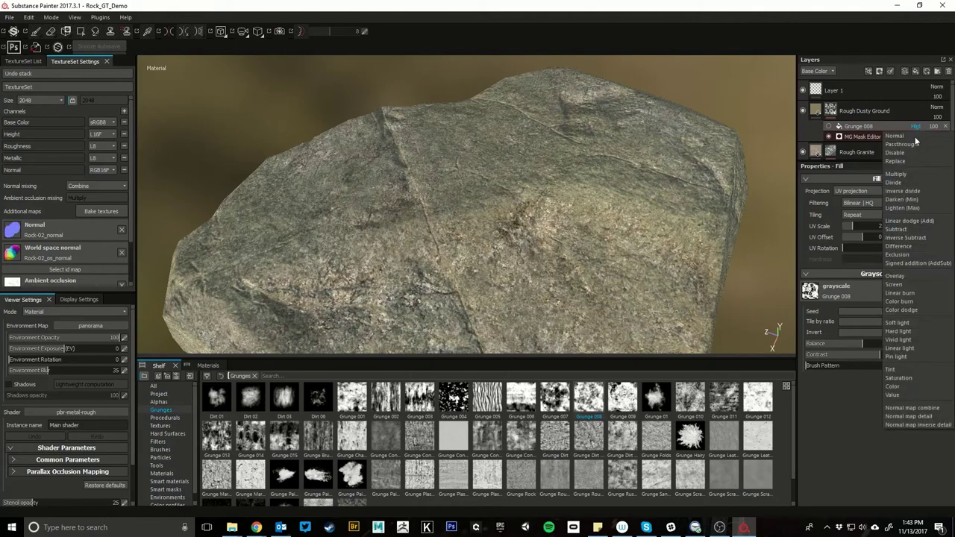
{"action": "left_click", "coordinate": [829, 130]}
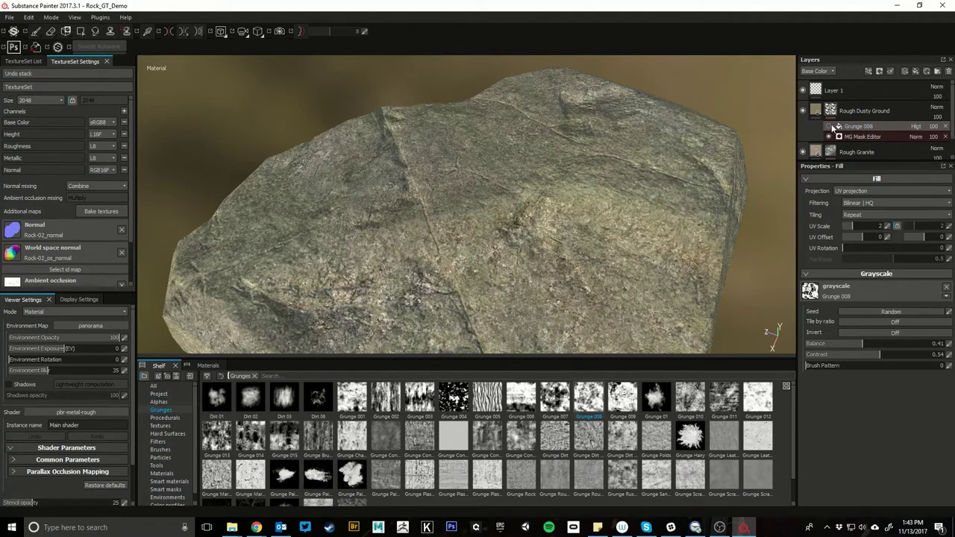
- Examine the textured rock from several sides and distances with the Rough Dusty Ground layer selected
{"action": "left_click_drag", "start_coordinate": [684, 156], "coordinate": [268, 196], "text": "alt"}
{"action": "middle_click_drag", "start_coordinate": [525, 160], "coordinate": [478, 261], "text": "alt"}
{"action": "left_click_drag", "start_coordinate": [481, 261], "coordinate": [544, 207], "text": "alt"}
{"action": "left_click", "coordinate": [816, 109]}
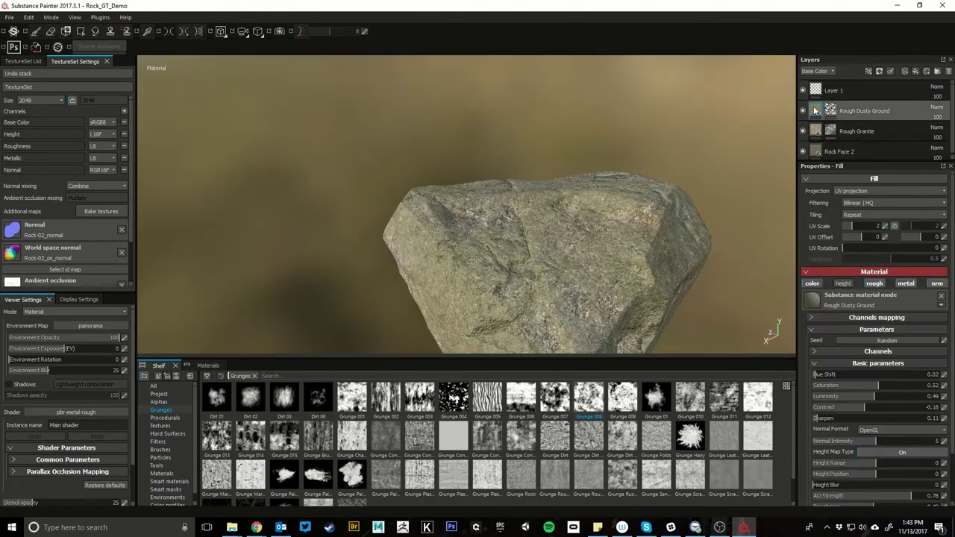
{"action": "right_click_drag", "start_coordinate": [580, 224], "coordinate": [674, 196], "text": "alt"}
{"action": "left_click_drag", "start_coordinate": [674, 197], "coordinate": [602, 201], "text": "alt"}
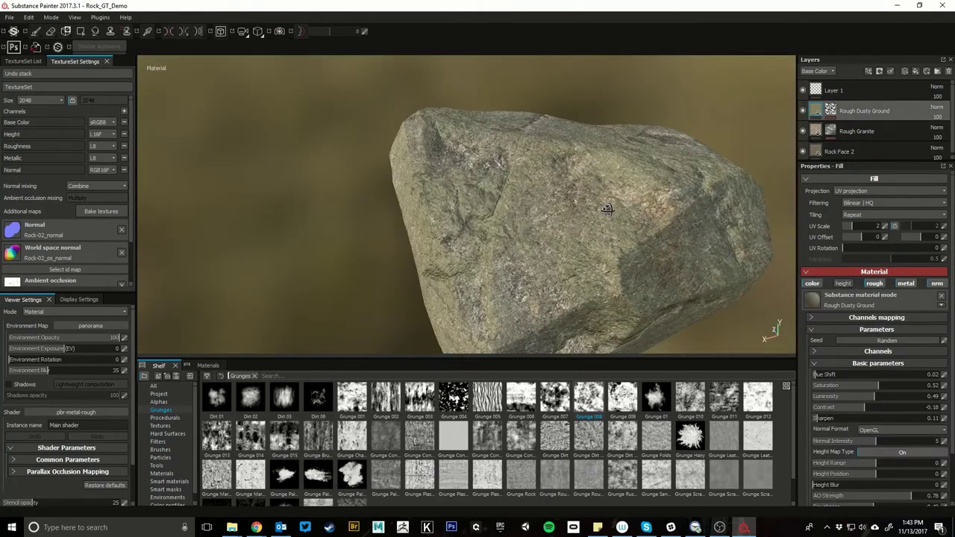
{"action": "right_click_drag", "start_coordinate": [602, 202], "coordinate": [513, 152], "text": "alt"}
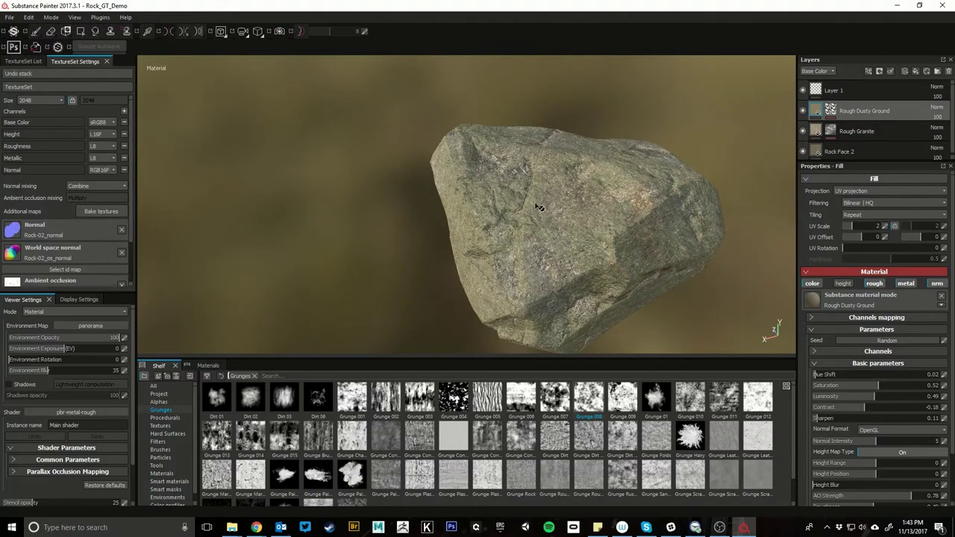
{"action": "middle_click_drag", "start_coordinate": [568, 203], "coordinate": [538, 181], "text": "alt"}
{"action": "left_click_drag", "start_coordinate": [538, 181], "coordinate": [515, 172], "text": "alt"}
{"action": "left_click", "coordinate": [9, 18]}
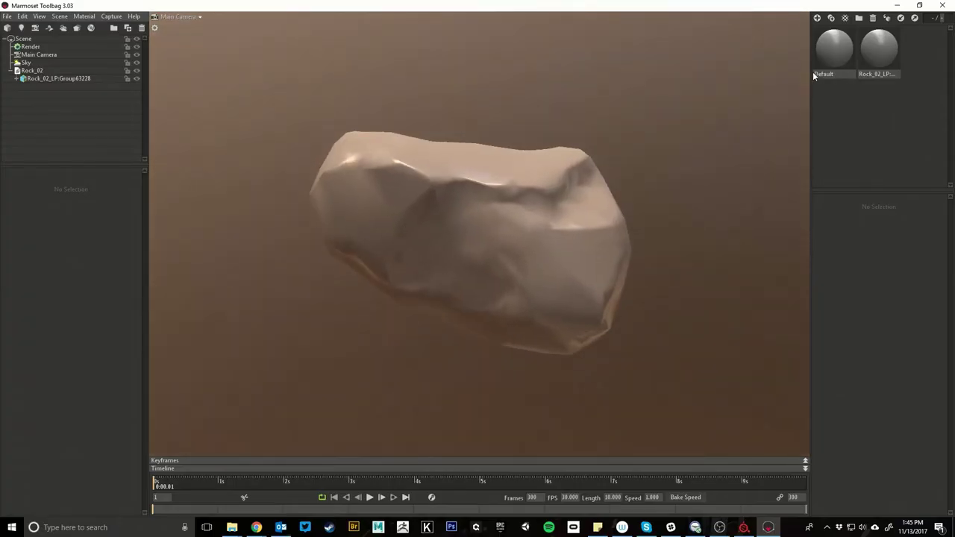
- In Marmoset Toolbag, apply the Rock_02_LP material to the rock and load Rock_02_Rock_02_LP_defaultMat1_Normal from the Marmoset folder as its normal map
{"action": "left_click", "coordinate": [878, 40]}
{"action": "left_click_drag", "start_coordinate": [883, 35], "coordinate": [420, 224]}
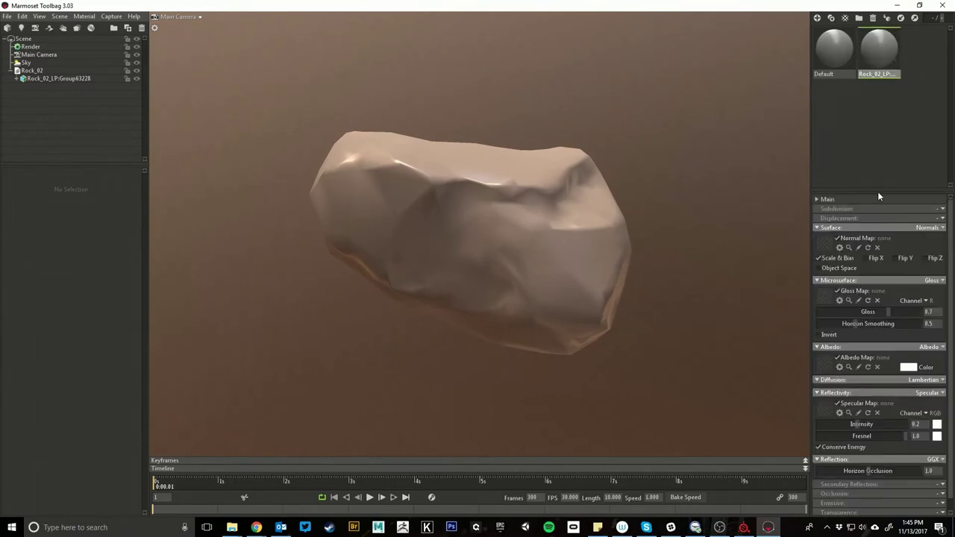
{"action": "left_click", "coordinate": [824, 246]}
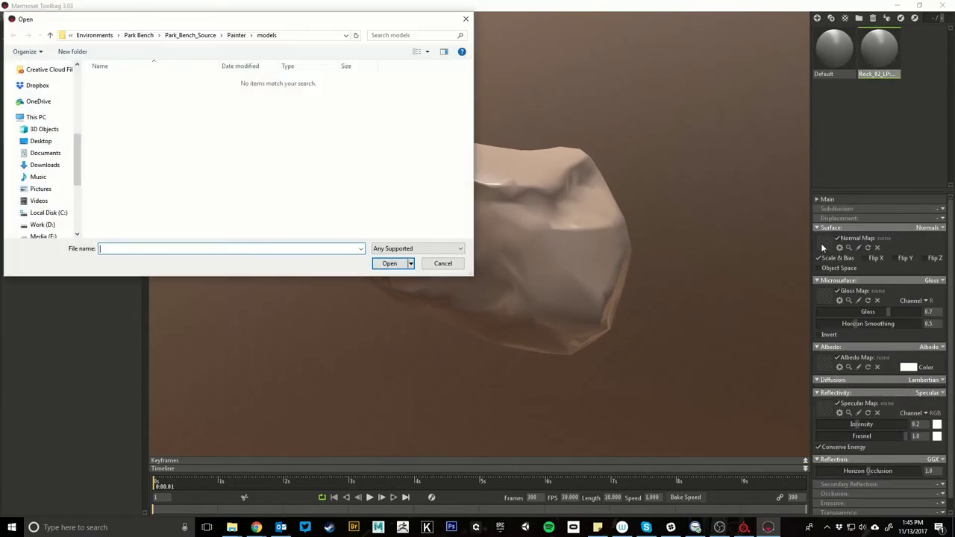
{"action": "left_click", "coordinate": [138, 35]}
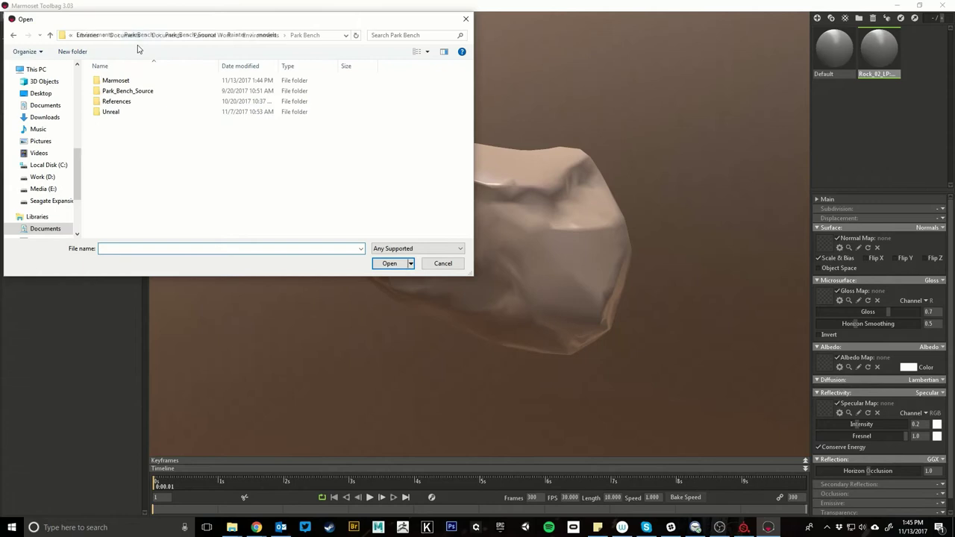
{"action": "double_click", "coordinate": [113, 80]}
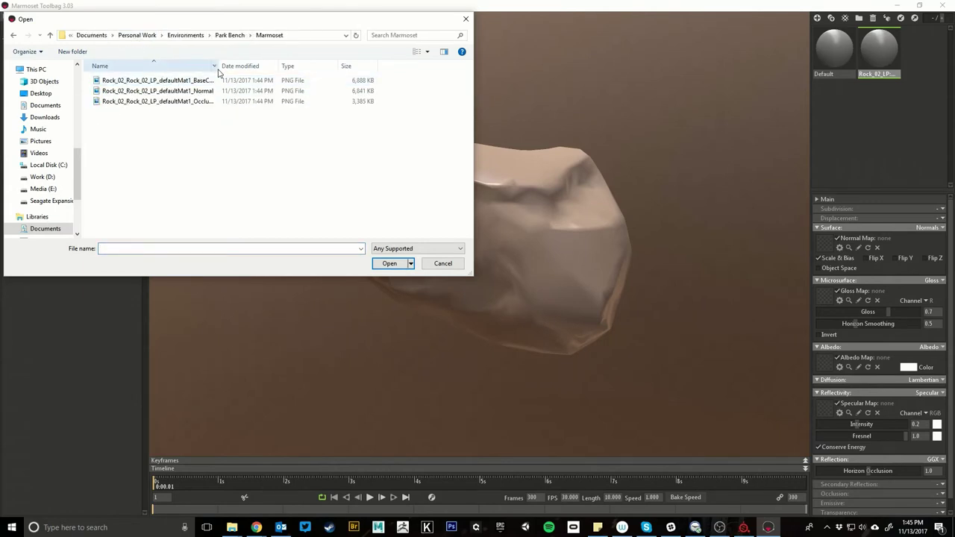
{"action": "left_click_drag", "start_coordinate": [218, 71], "coordinate": [268, 69]}
{"action": "left_click", "coordinate": [266, 91]}
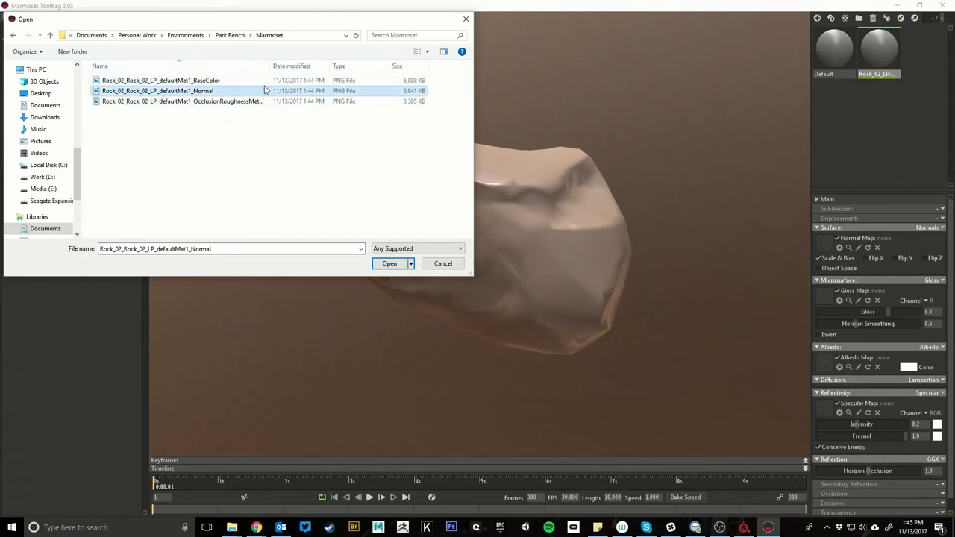
{"action": "left_click", "coordinate": [403, 267]}
- Turn on Flip Y for the normal map and check the rock's surface shading
{"action": "left_click_drag", "start_coordinate": [418, 270], "coordinate": [580, 205]}
{"action": "middle_click_drag", "start_coordinate": [569, 200], "coordinate": [571, 221]}
{"action": "scroll", "coordinate": [499, 214], "scroll_direction": "up", "scroll_amount": 3}
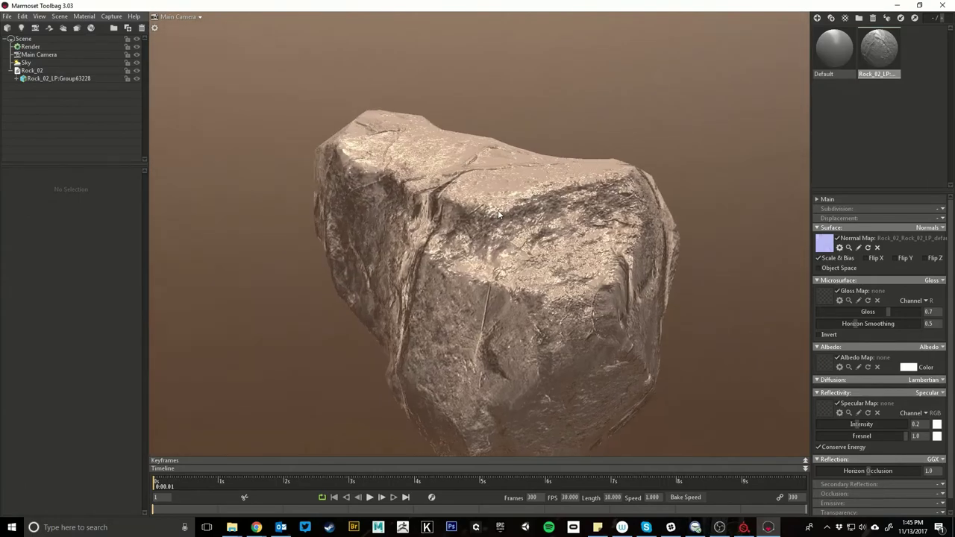
{"action": "left_click_drag", "start_coordinate": [499, 214], "coordinate": [473, 215]}
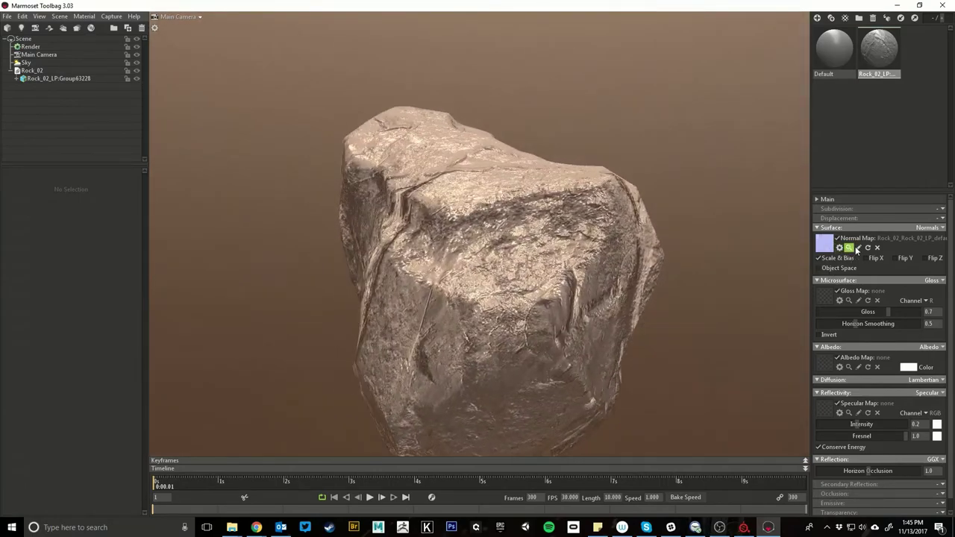
{"action": "left_click", "coordinate": [895, 259]}
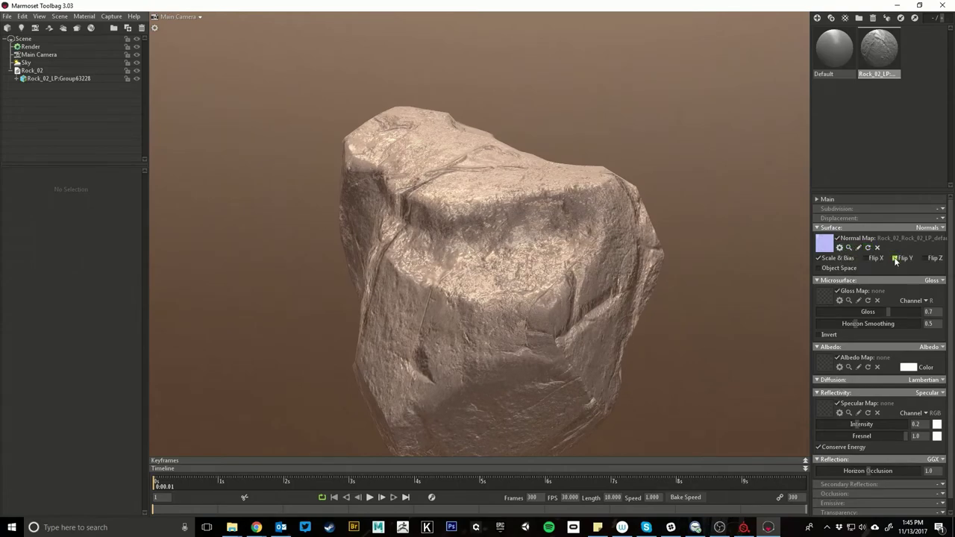
{"action": "left_click_drag", "start_coordinate": [455, 236], "coordinate": [648, 284]}
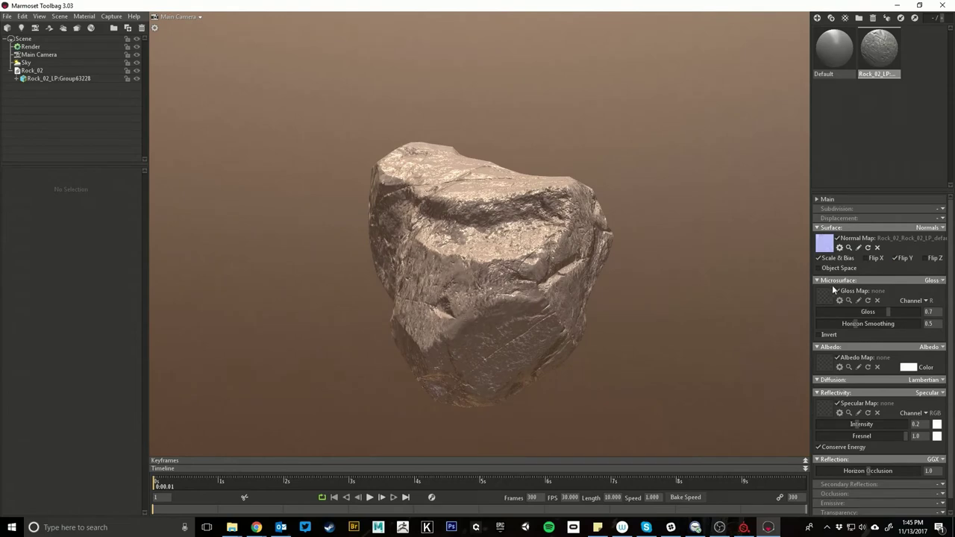
- Load Rock_02_Rock_02_LP_defaultMat1_OcclusionRoughnessMetallic as the gloss map, read from channel G and inverted
{"action": "left_click", "coordinate": [933, 281]}
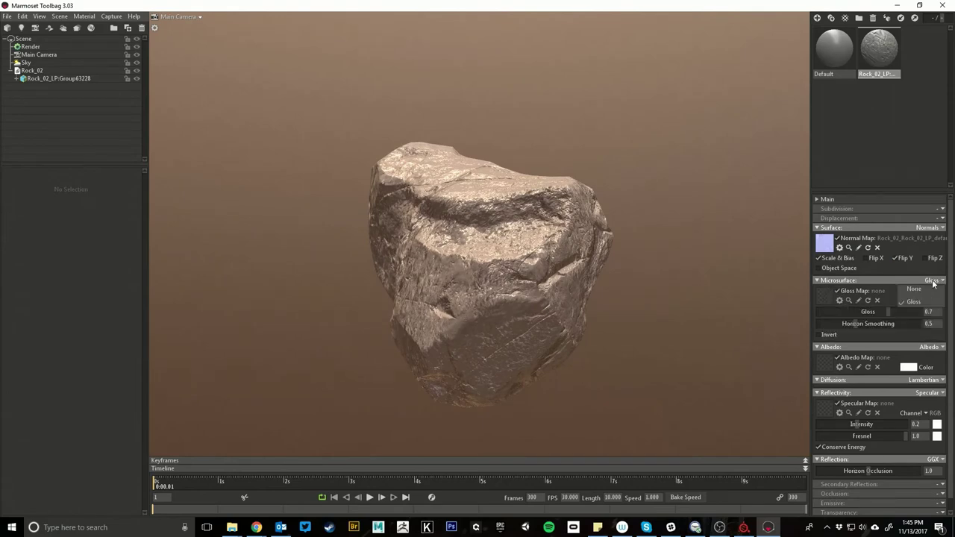
{"action": "left_click", "coordinate": [834, 302]}
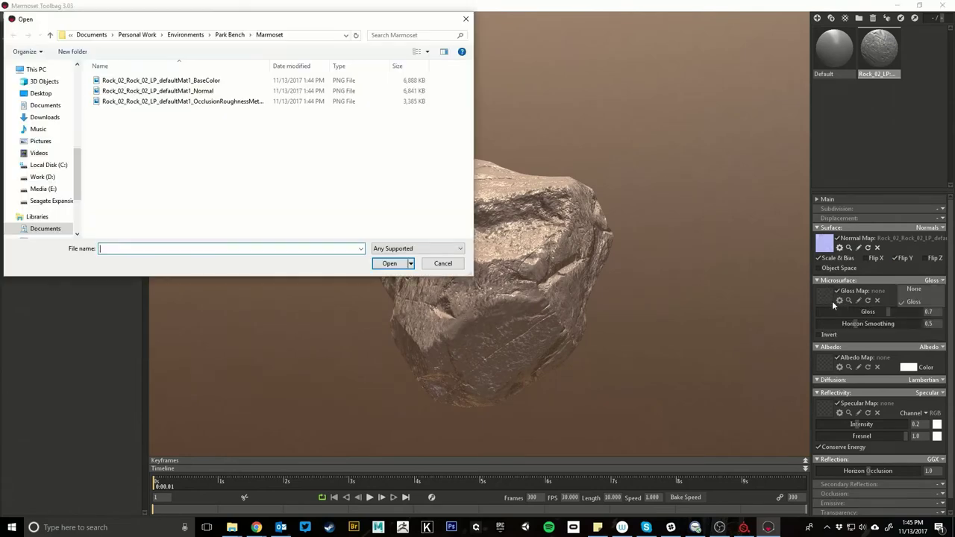
{"action": "left_click", "coordinate": [216, 106]}
{"action": "left_click", "coordinate": [396, 266]}
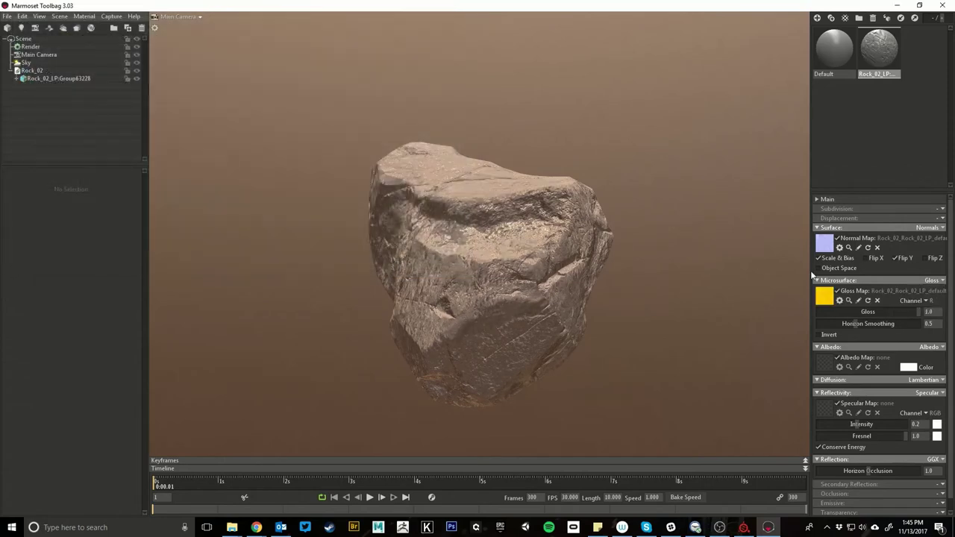
{"action": "left_click", "coordinate": [907, 303]}
{"action": "left_click", "coordinate": [903, 320]}
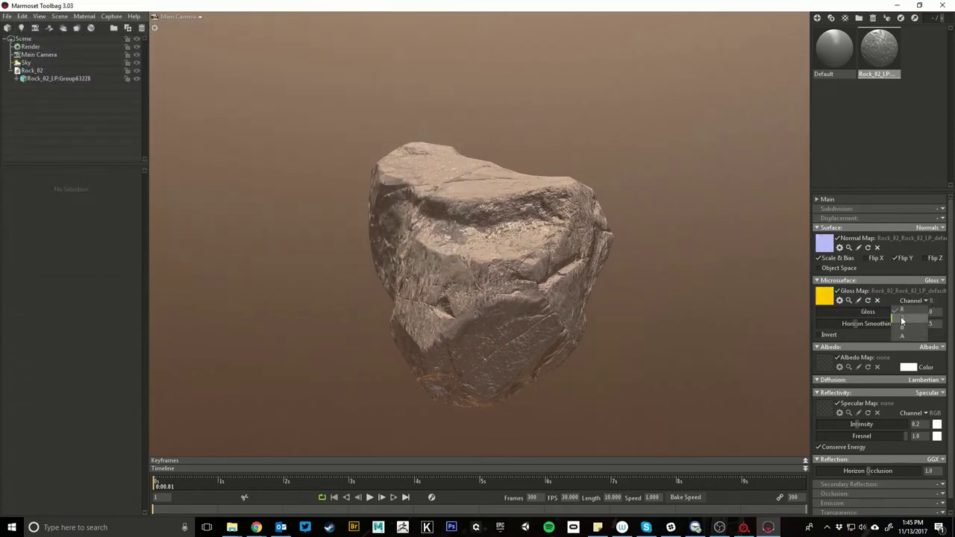
{"action": "left_click", "coordinate": [820, 335]}
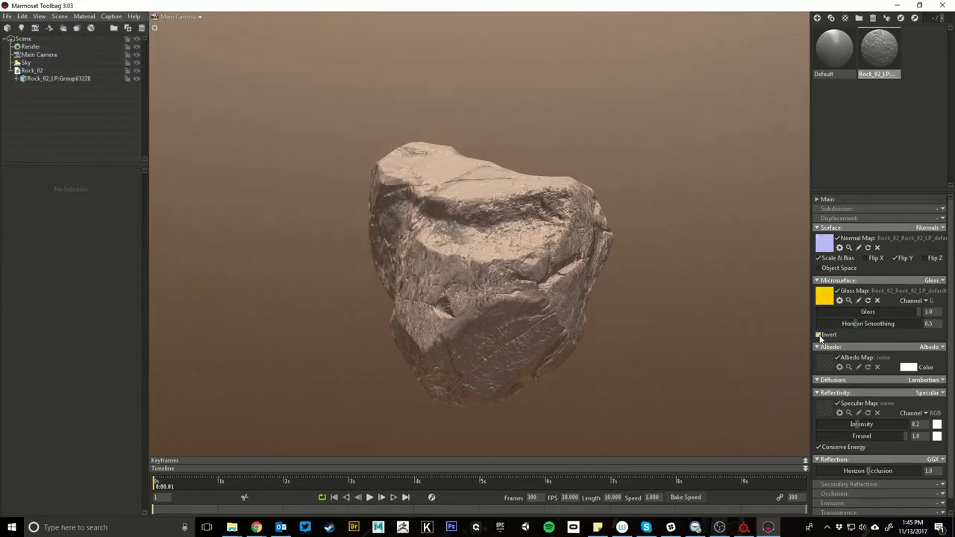
{"action": "mouse_move", "coordinate": [496, 236]}
{"action": "left_mouse_down"}
{"action": "mouse_move", "coordinate": [494, 251]}
{"action": "mouse_move", "coordinate": [533, 216]}
{"action": "mouse_move", "coordinate": [506, 228]}
{"action": "left_mouse_up"}
- Load Rock_02_Rock_02_LP_defaultMat1_BaseColor as the material's albedo map
{"action": "left_click", "coordinate": [832, 365]}
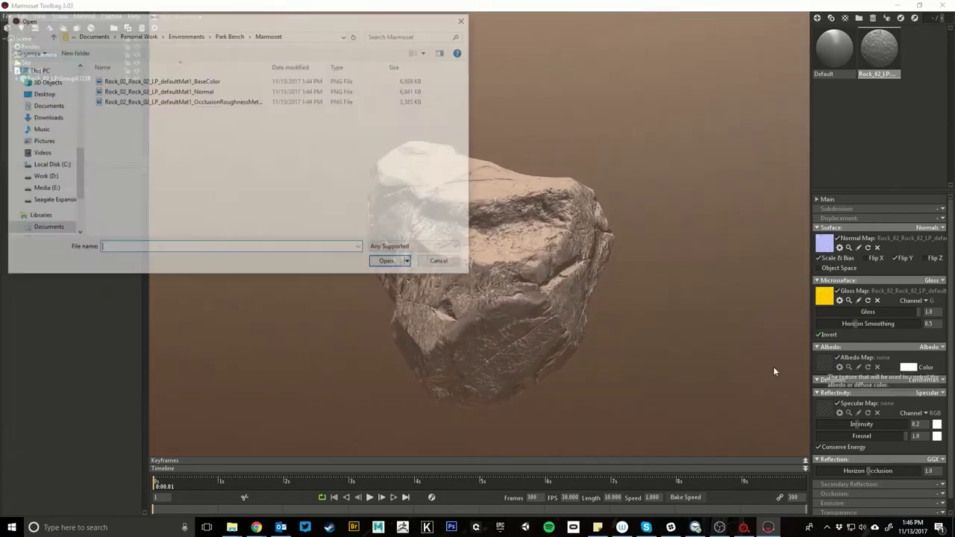
{"action": "left_click", "coordinate": [332, 81]}
{"action": "left_click", "coordinate": [390, 264]}
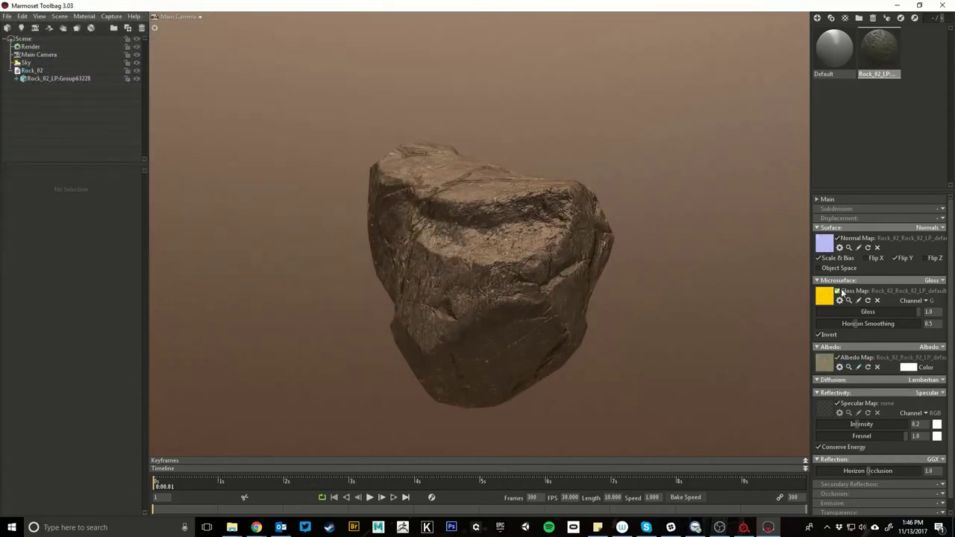
- Switch Reflectivity to Metalness and load the OcclusionRoughnessMetallic texture as its map, read from channel B
{"action": "left_click", "coordinate": [943, 393]}
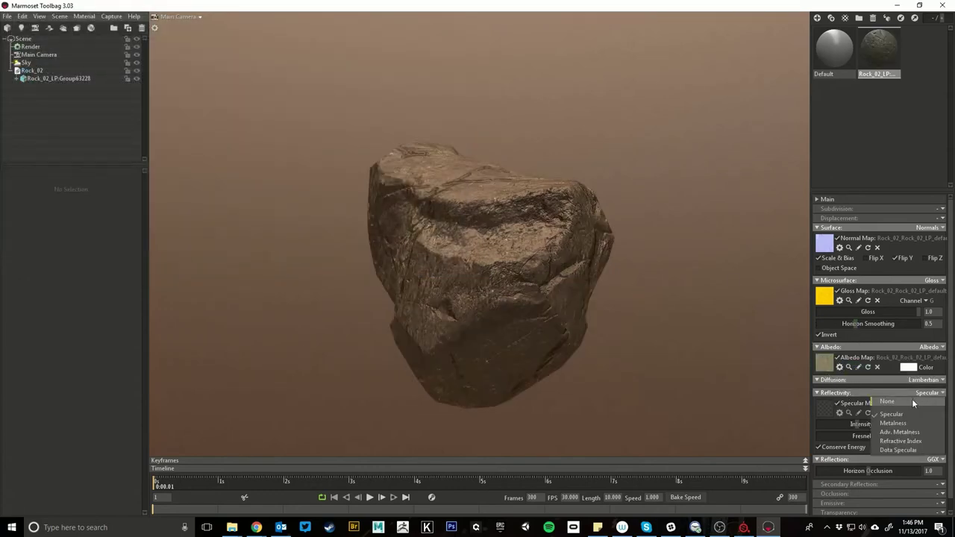
{"action": "left_click", "coordinate": [900, 424]}
{"action": "left_click", "coordinate": [831, 409]}
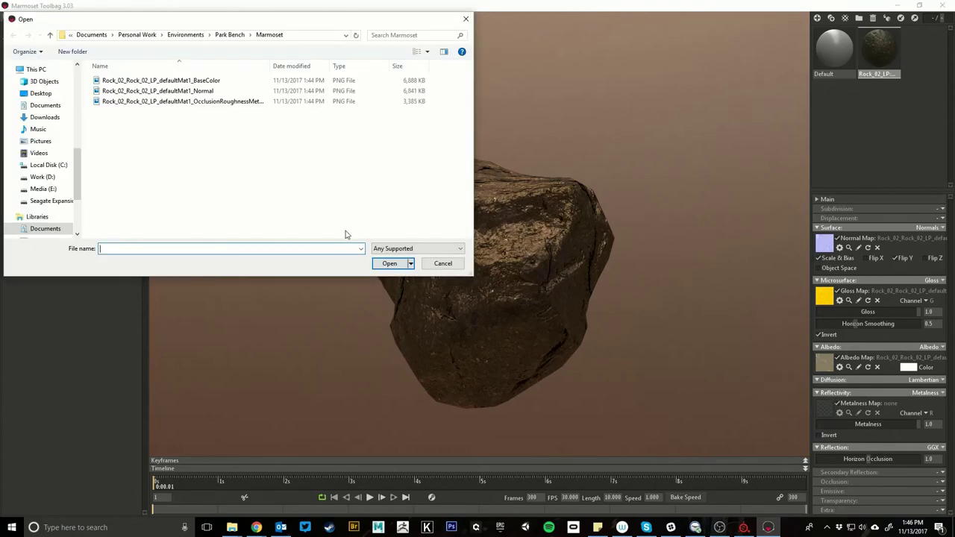
{"action": "left_click", "coordinate": [209, 101]}
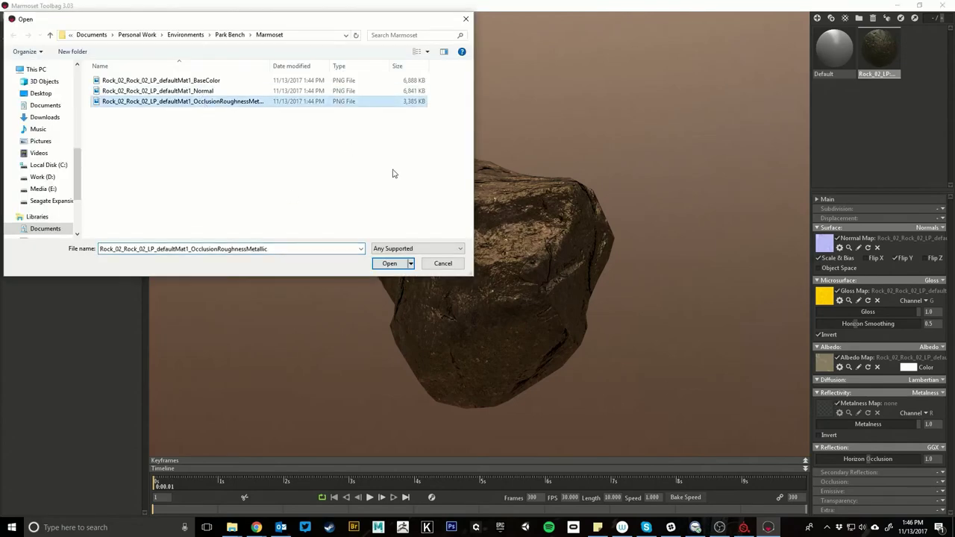
{"action": "left_click", "coordinate": [390, 264]}
{"action": "left_click", "coordinate": [917, 415]}
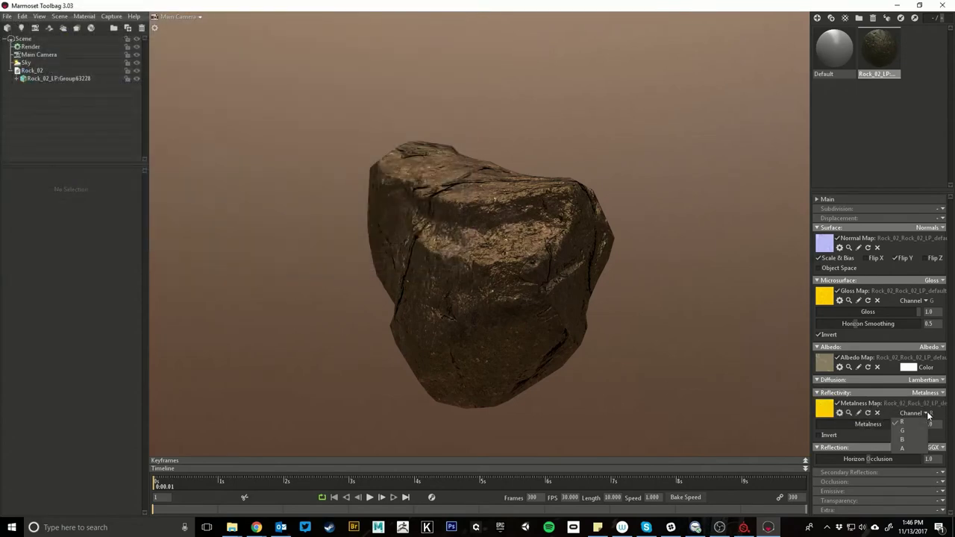
{"action": "left_click", "coordinate": [909, 442]}
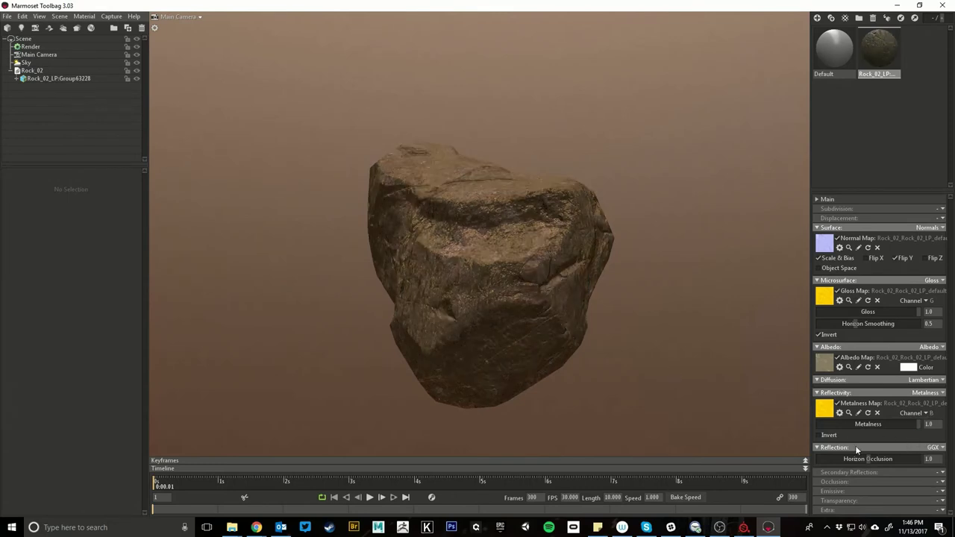
- Enable Occlusion on the material and load the OcclusionRoughnessMetallic texture as the occlusion map
{"action": "left_click", "coordinate": [938, 482]}
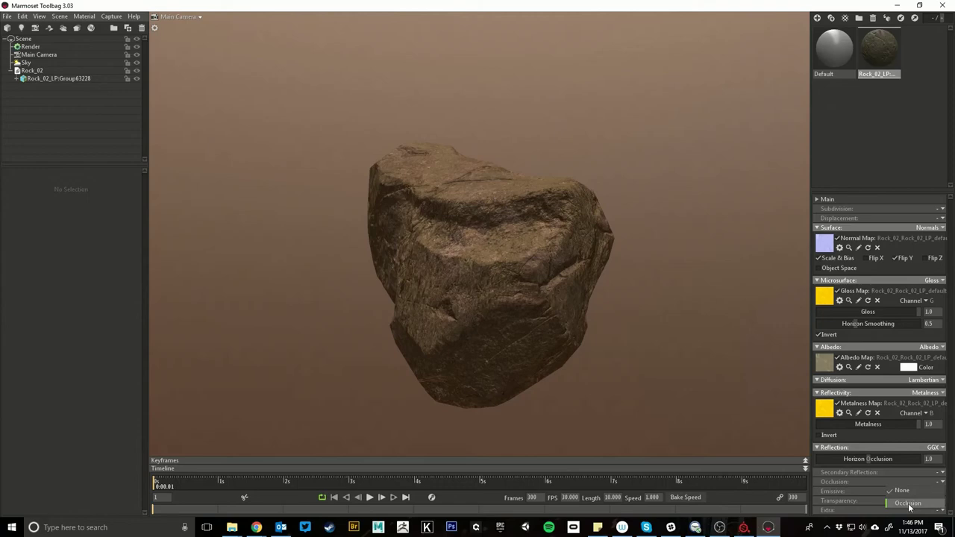
{"action": "left_click", "coordinate": [908, 505]}
{"action": "scroll", "coordinate": [858, 490], "scroll_direction": "down", "scroll_amount": 1}
{"action": "left_click", "coordinate": [830, 475]}
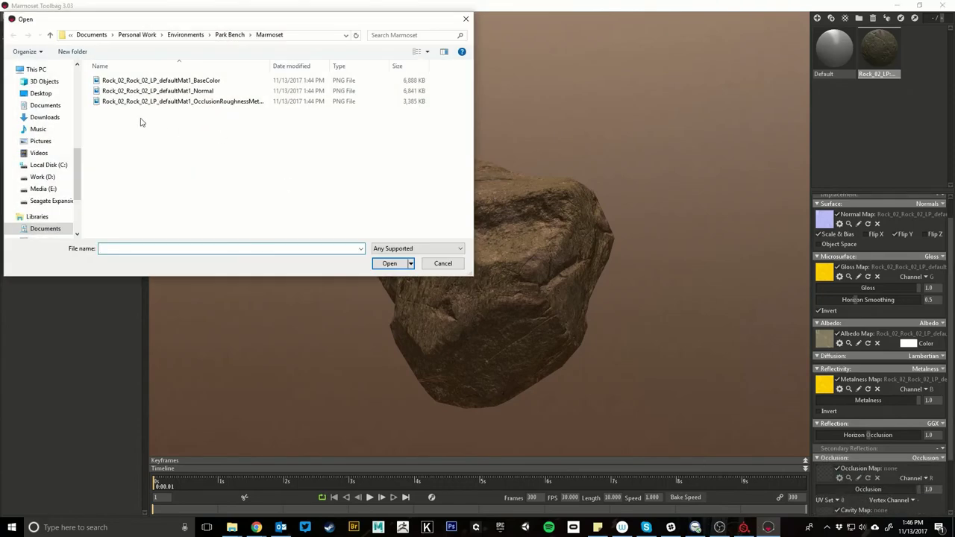
{"action": "left_click", "coordinate": [224, 102]}
{"action": "left_click", "coordinate": [386, 263]}
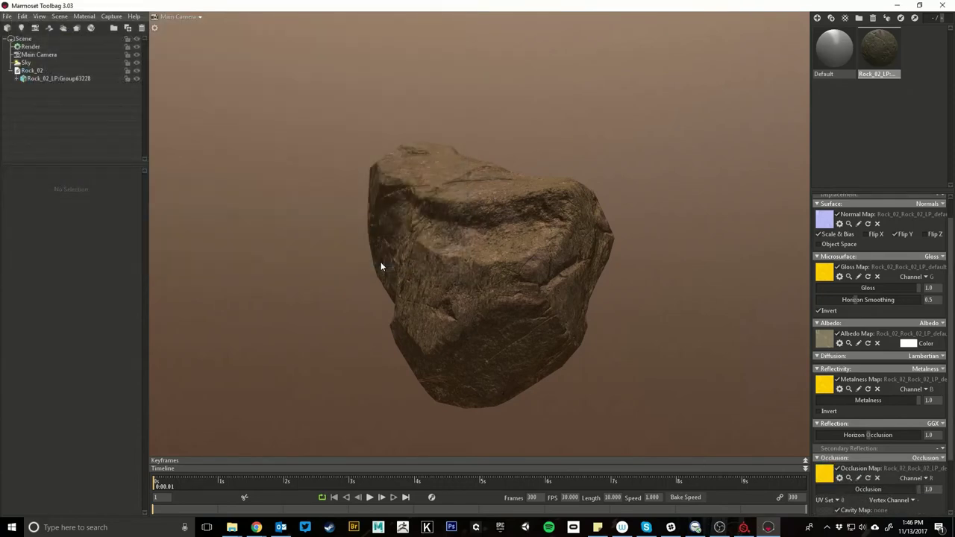
{"action": "scroll", "coordinate": [874, 502], "scroll_direction": "down", "scroll_amount": 2}
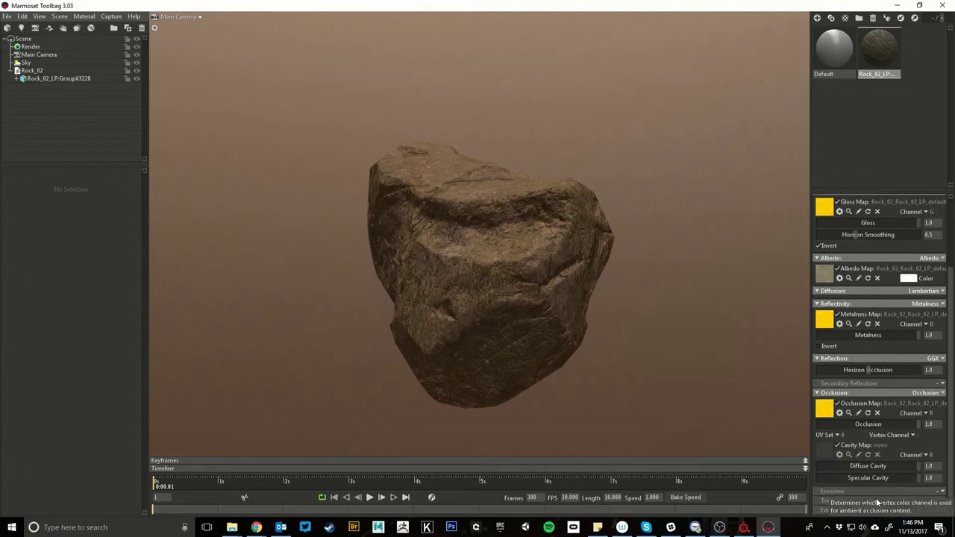
- Select the scene's sky and open the browser of its lighting presets
{"action": "scroll", "coordinate": [878, 502], "scroll_direction": "up", "scroll_amount": 5}
{"action": "left_click_drag", "start_coordinate": [662, 250], "coordinate": [113, 197]}
{"action": "left_click_drag", "start_coordinate": [360, 278], "coordinate": [208, 211]}
{"action": "left_click", "coordinate": [41, 63]}
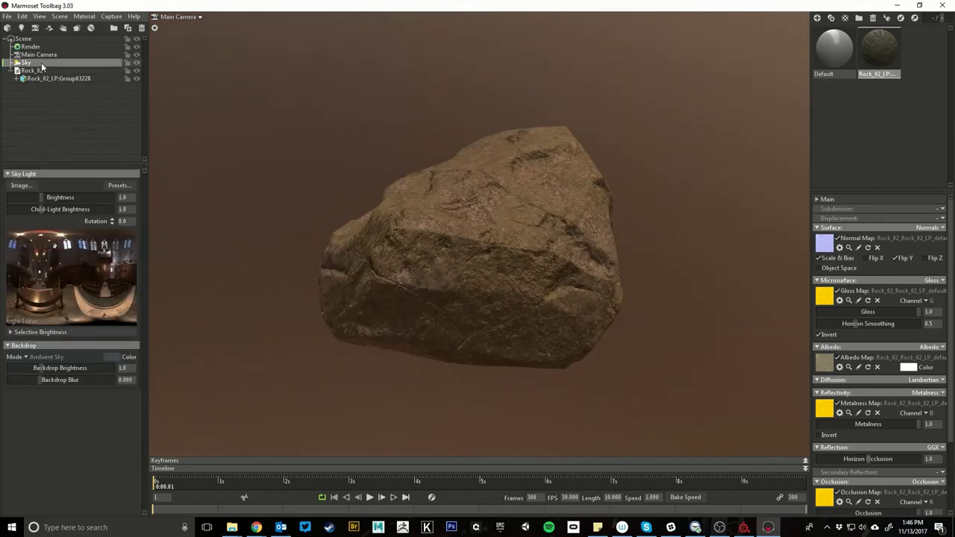
{"action": "left_click", "coordinate": [120, 185]}
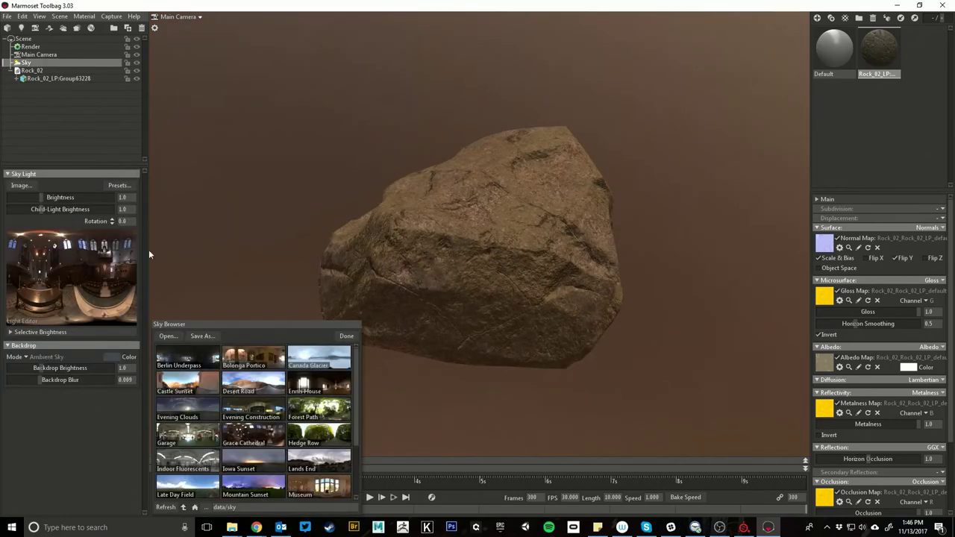
- Try the Forest Path, Hedge Row, Desert Road and Late Day Field sky presets on the rock
{"action": "left_click", "coordinate": [335, 419]}
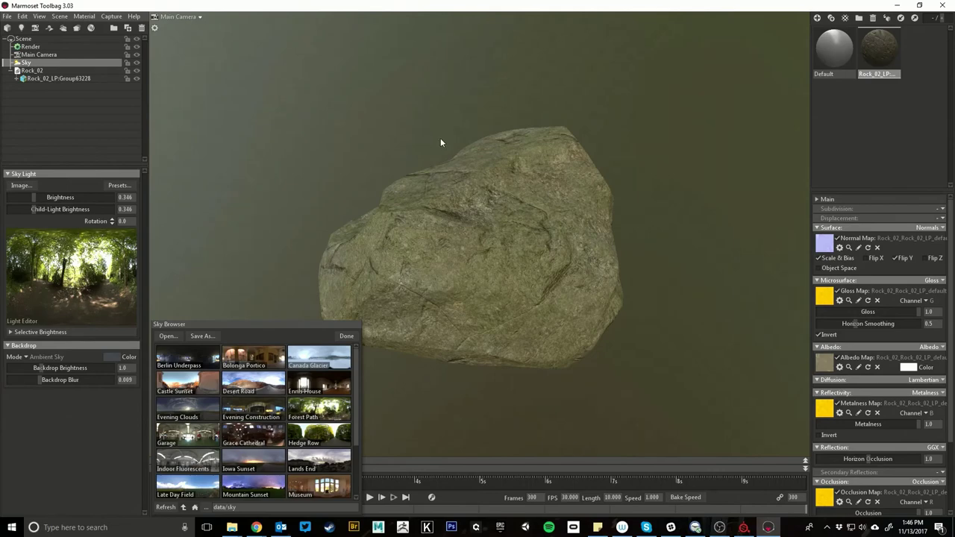
{"action": "left_click_drag", "start_coordinate": [441, 142], "coordinate": [699, 186]}
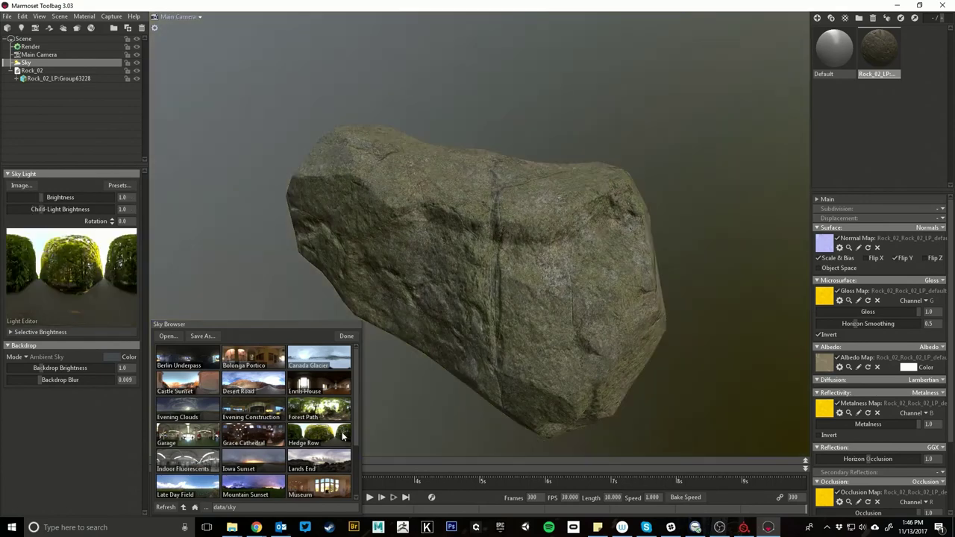
{"action": "left_click", "coordinate": [239, 384]}
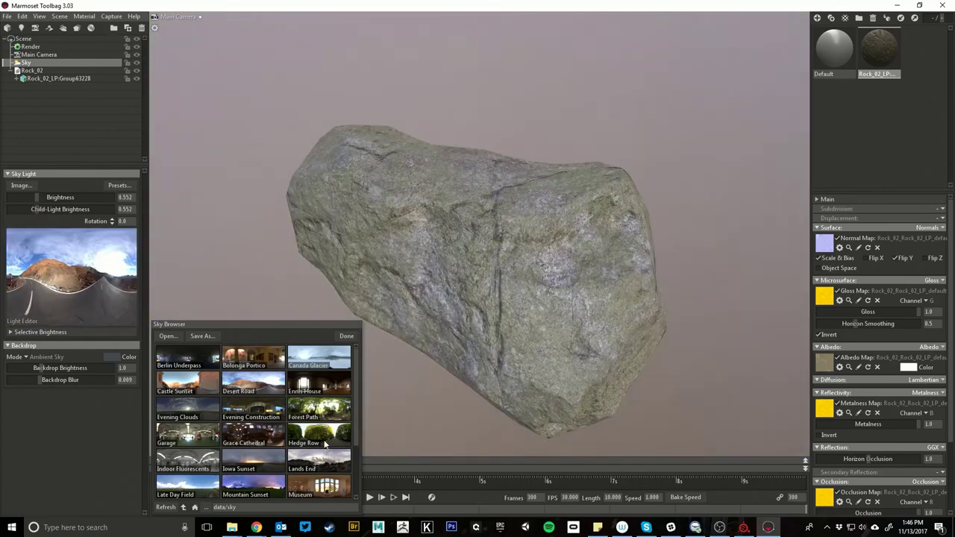
{"action": "left_click", "coordinate": [183, 492]}
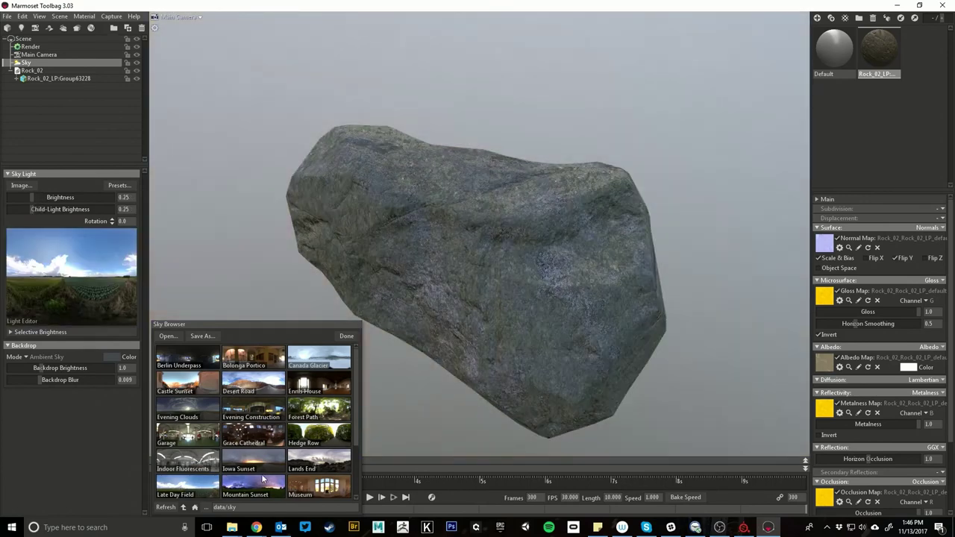
- Light the scene with the Hedge Row sky preset, close the preset browser and view the rock from another side
{"action": "left_click", "coordinate": [331, 436]}
{"action": "left_click", "coordinate": [346, 335]}
{"action": "left_click_drag", "start_coordinate": [626, 219], "coordinate": [786, 189]}
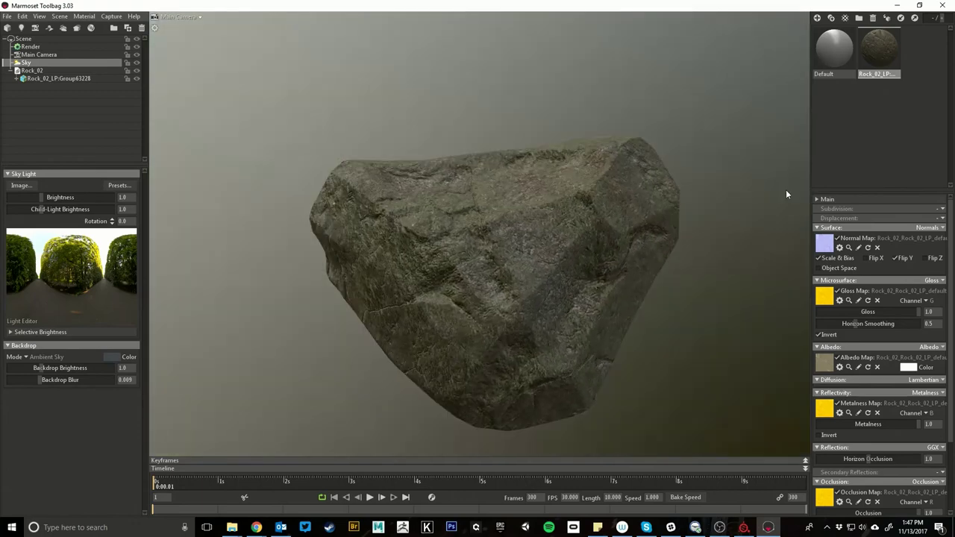